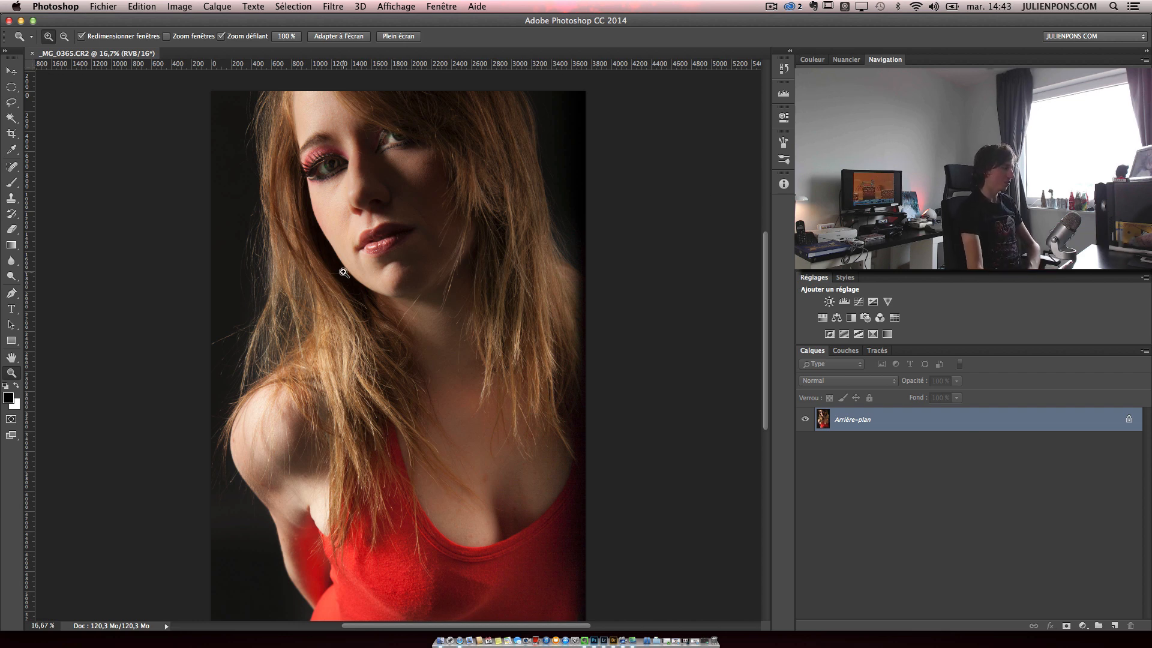
Set the Gradient tool to the radial style and sample the pink-red eye makeup as the foreground colour
{"action": "left_click", "coordinate": [12, 245]}
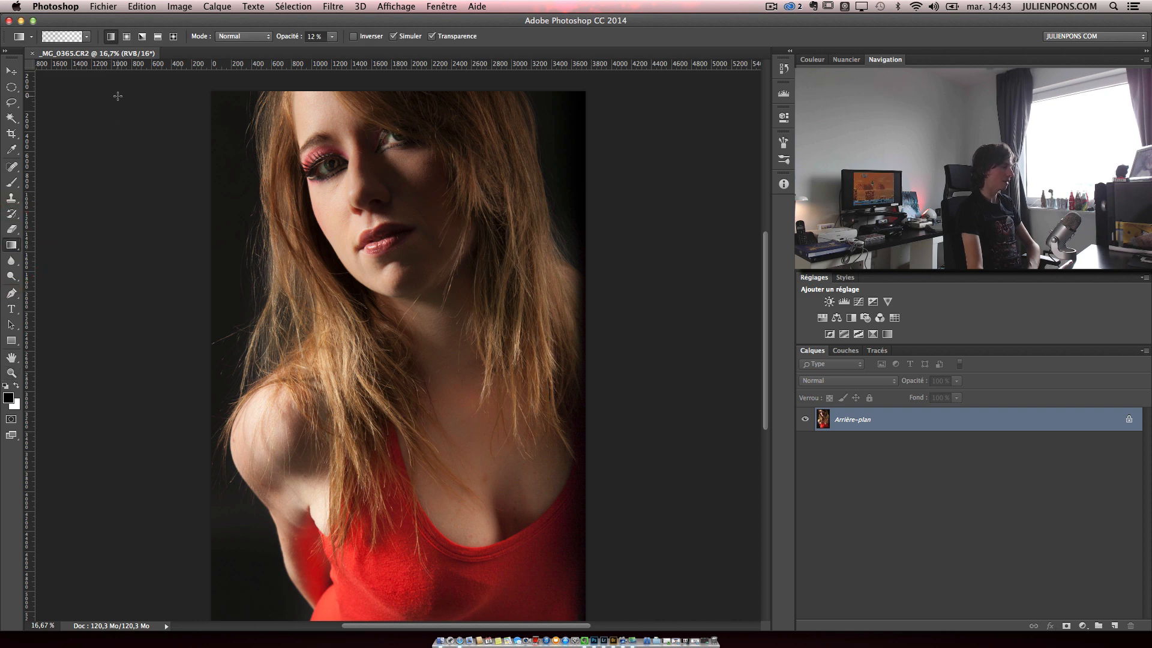
{"action": "left_click", "coordinate": [126, 36]}
{"action": "left_click", "coordinate": [88, 38]}
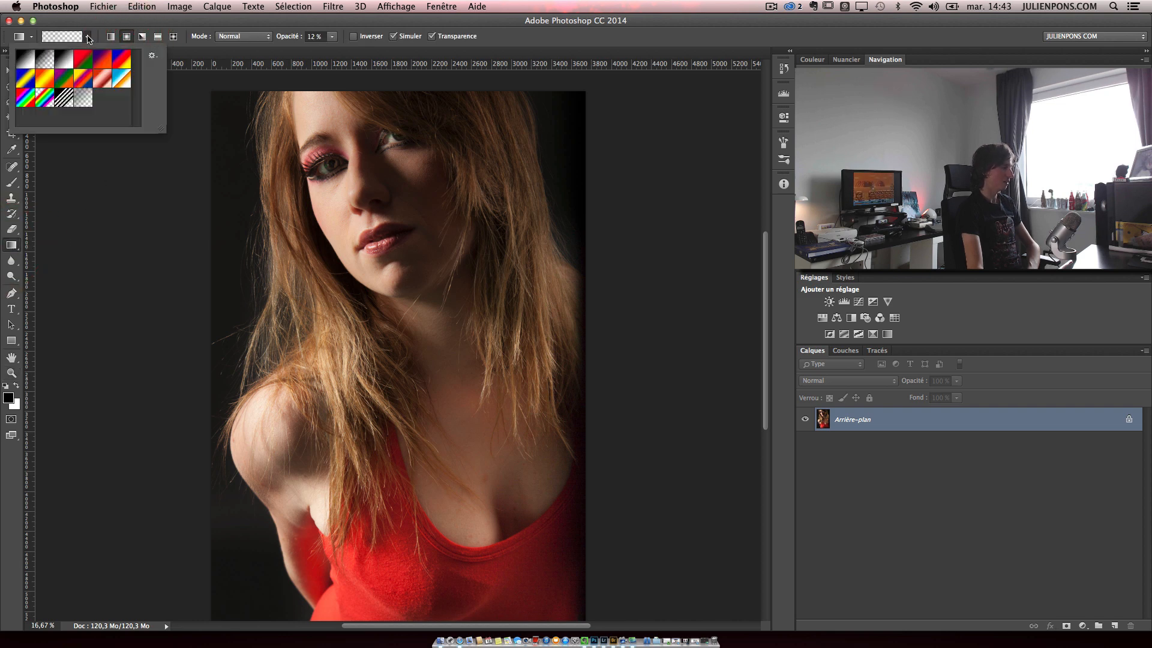
{"action": "left_click", "coordinate": [88, 38]}
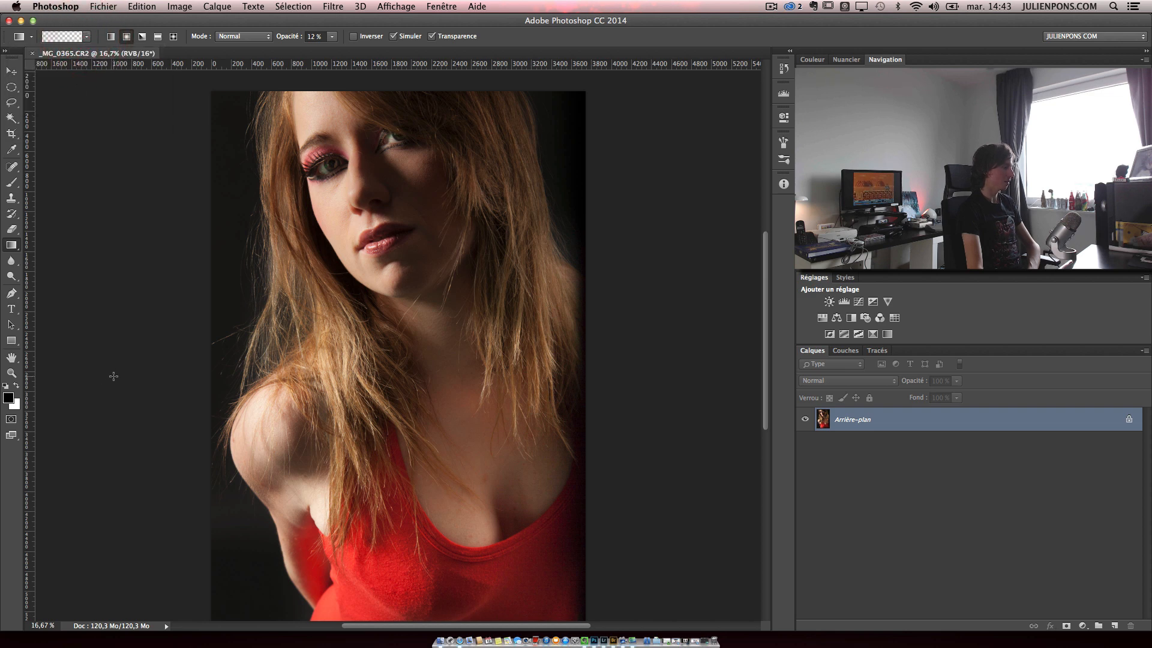
{"action": "key", "text": "i"}
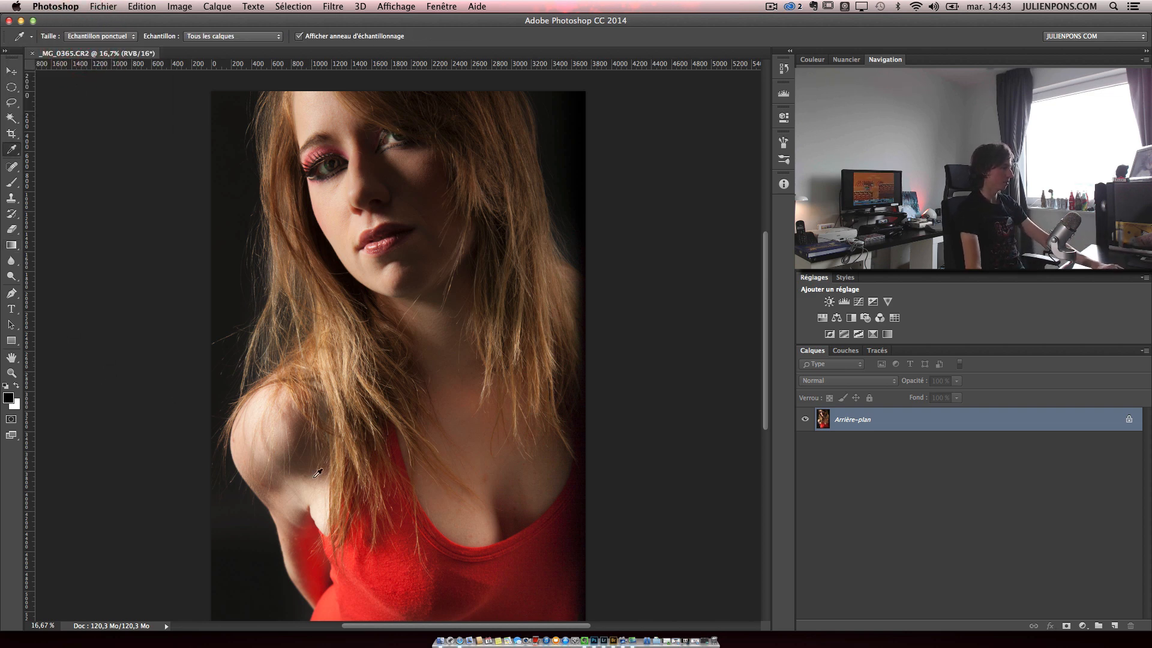
{"action": "left_click_drag", "start_coordinate": [318, 473], "coordinate": [310, 157]}
Add a new empty layer above the background and set the Gradient tool's opacity to 100%
{"action": "left_click", "coordinate": [1113, 626]}
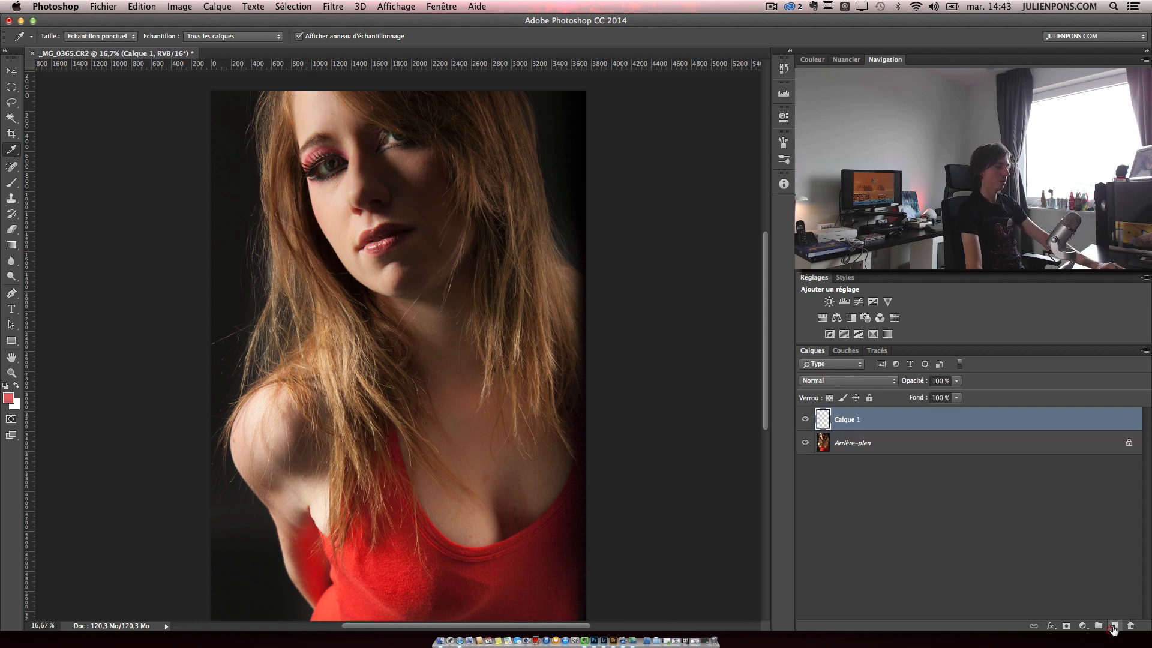
{"action": "key", "text": "g"}
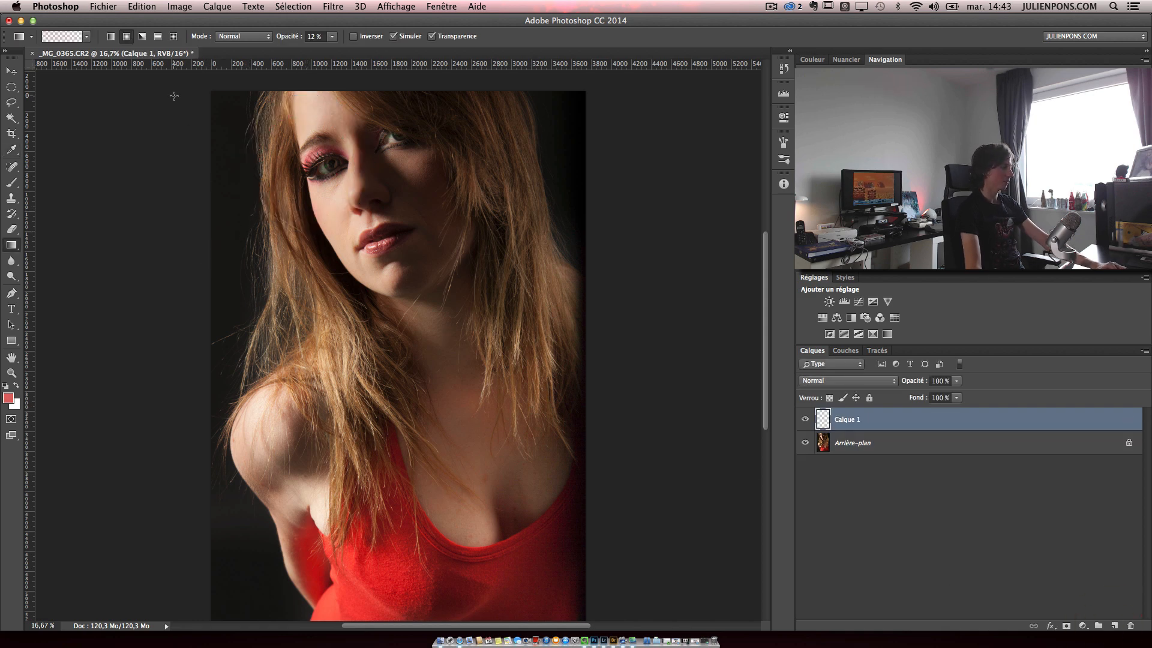
{"action": "left_click_drag", "start_coordinate": [288, 36], "coordinate": [414, 240]}
{"action": "key", "text": "super+z"}
{"action": "left_click_drag", "start_coordinate": [622, 87], "coordinate": [580, 110]}
{"action": "key", "text": "super+z"}
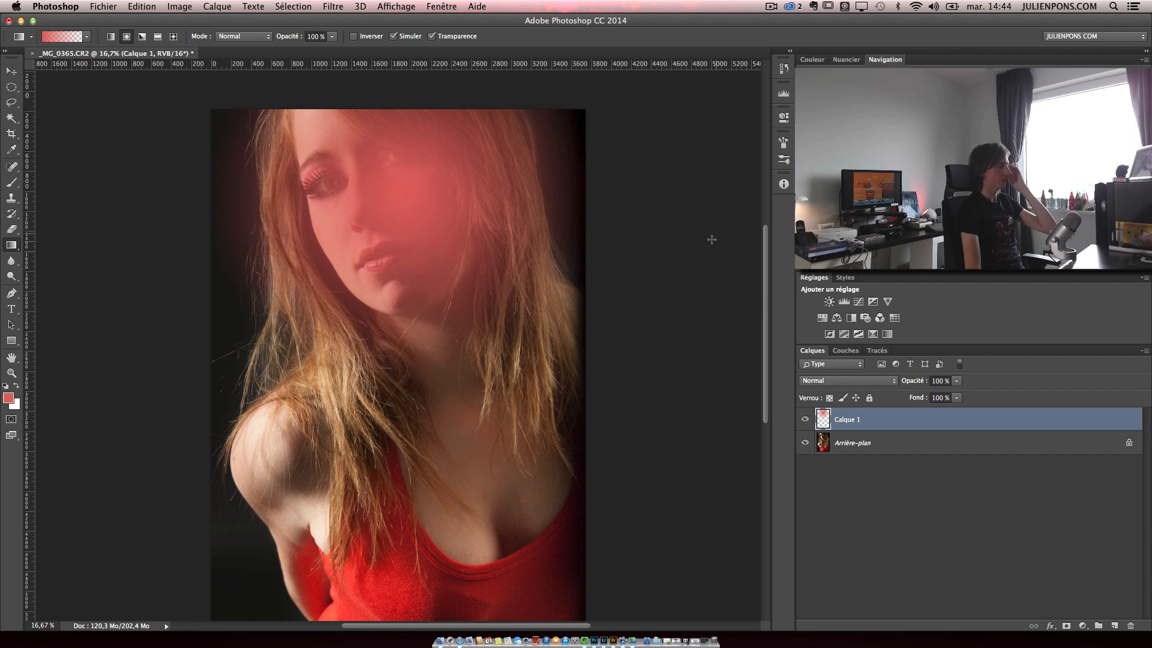
{"action": "key", "text": "ctrl+z"}
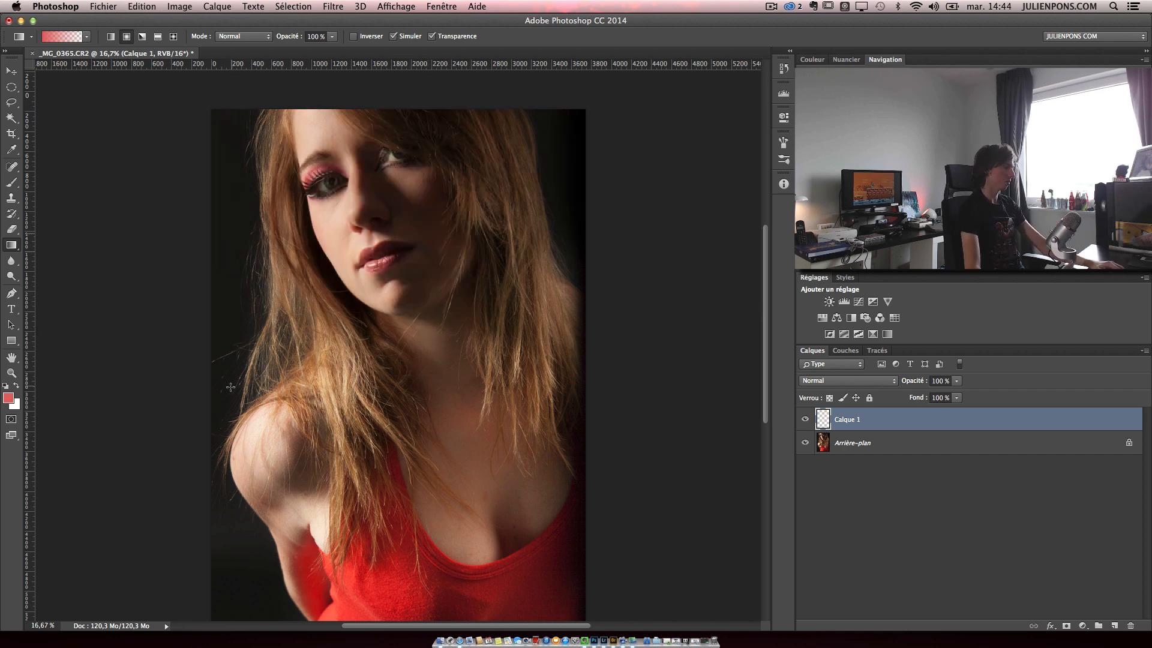
{"action": "left_click_drag", "start_coordinate": [238, 374], "coordinate": [411, 142]}
{"action": "key", "text": "ctrl+z"}
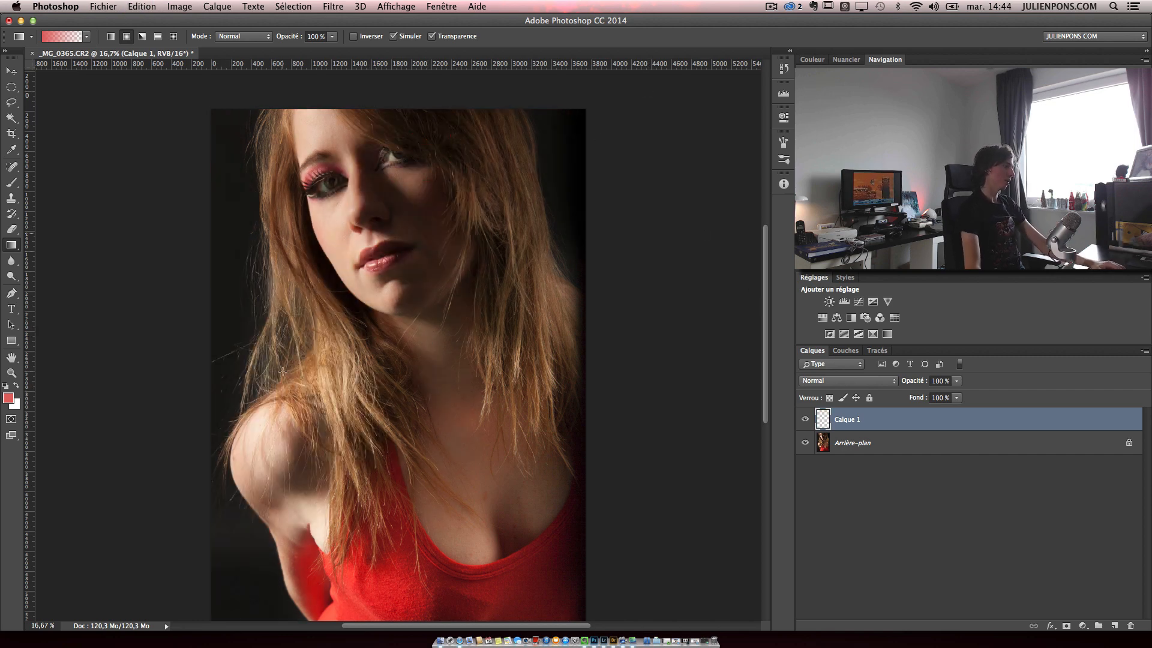
{"action": "left_click_drag", "start_coordinate": [367, 255], "coordinate": [526, 21]}
{"action": "key", "text": "ctrl+z"}
{"action": "left_click_drag", "start_coordinate": [254, 329], "coordinate": [467, 103]}
{"action": "key", "text": "ctrl+z"}
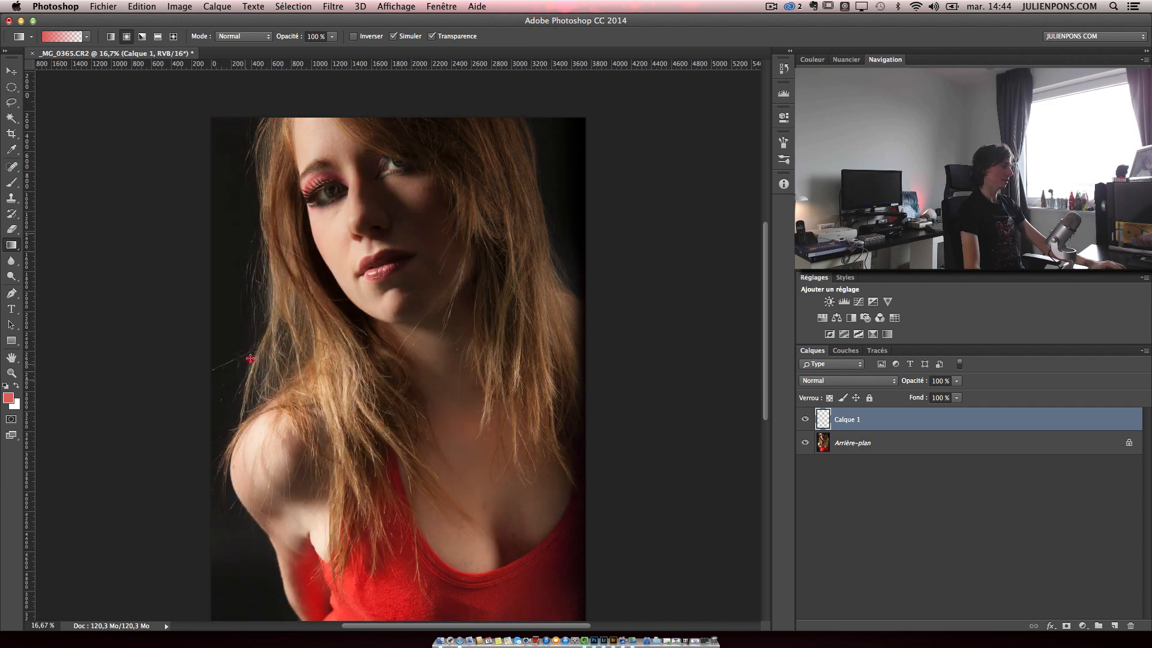
Draw a large red radial gradient on Calque 1, fading from the photo's left edge across the portrait
{"action": "left_click_drag", "start_coordinate": [325, 287], "coordinate": [478, 184]}
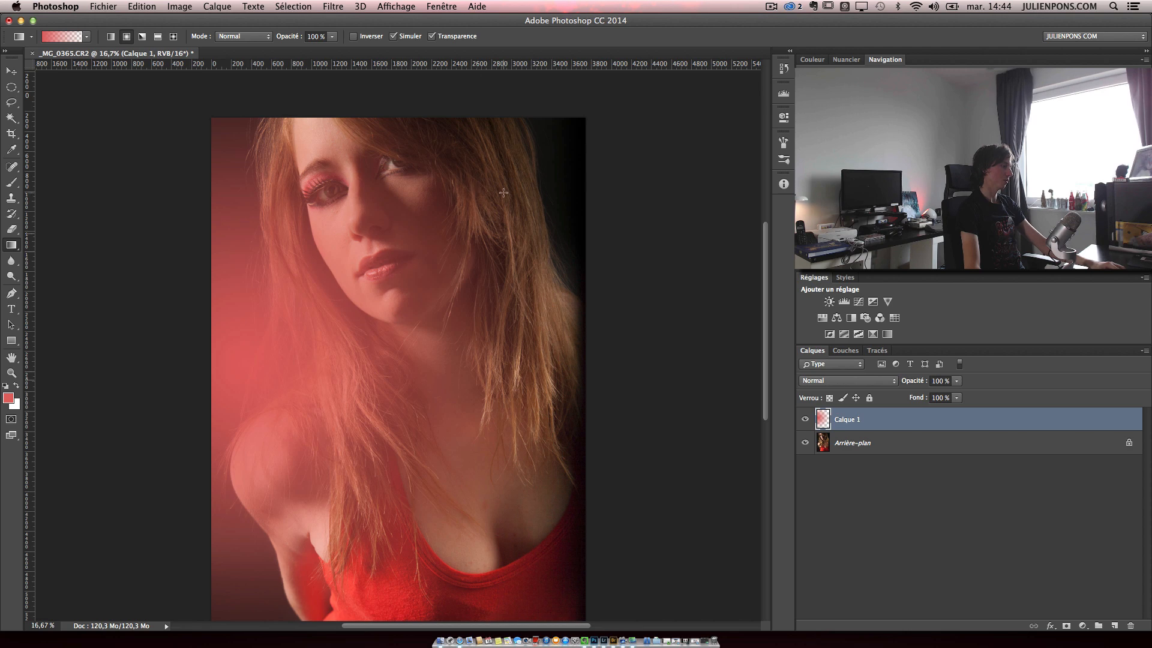
Change the foreground colour to a deep, saturated blue
{"action": "left_click", "coordinate": [9, 397]}
{"action": "left_click", "coordinate": [558, 215]}
{"action": "left_click", "coordinate": [547, 215]}
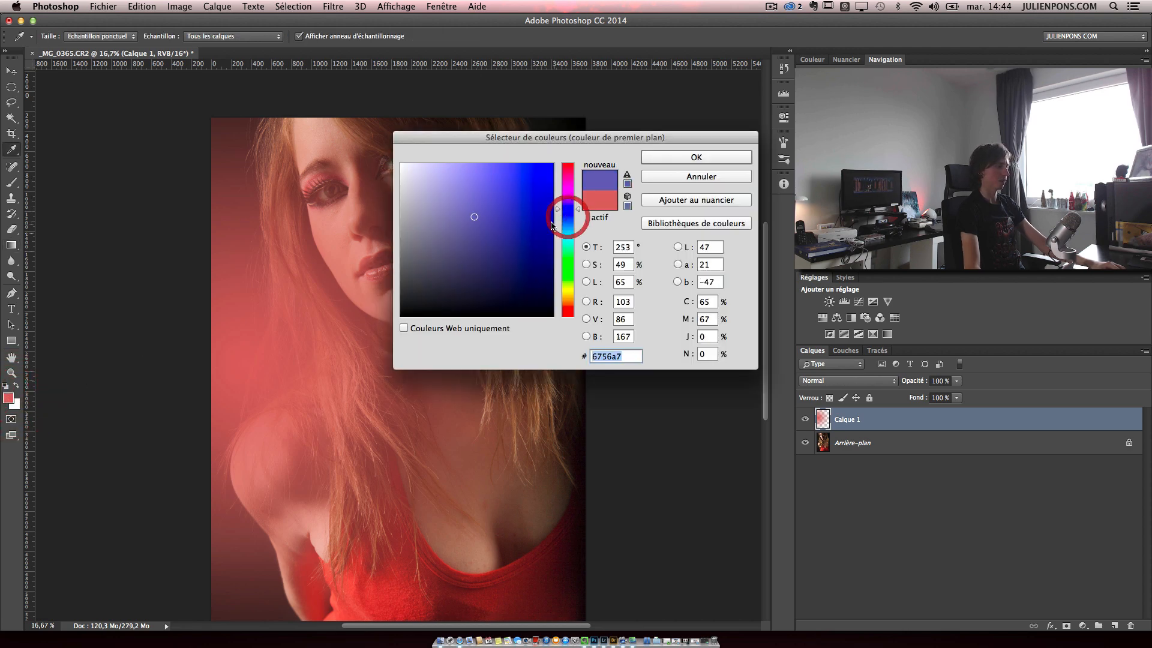
{"action": "left_click", "coordinate": [684, 156]}
Draw a blue radial gradient on Calque 1, fading inward from beyond the photo's upper-right corner
{"action": "left_click_drag", "start_coordinate": [485, 262], "coordinate": [738, 97]}
{"action": "key", "text": "super+z"}
{"action": "left_click_drag", "start_coordinate": [584, 208], "coordinate": [371, 299]}
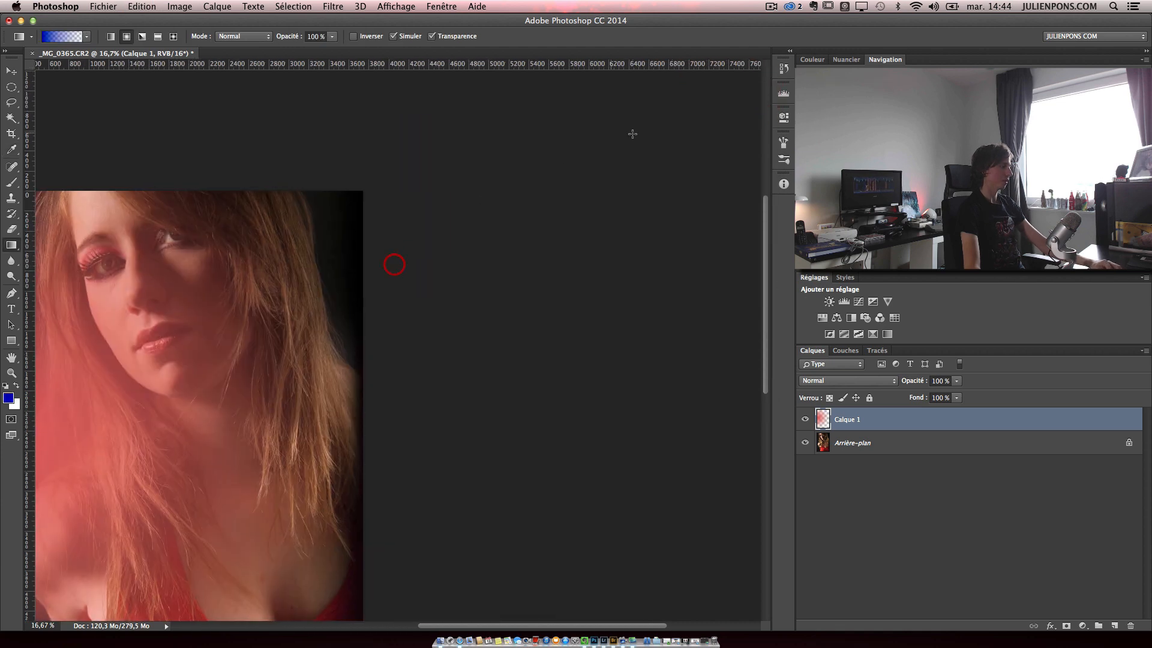
{"action": "left_click_drag", "start_coordinate": [232, 327], "coordinate": [642, 133]}
{"action": "left_click_drag", "start_coordinate": [570, 196], "coordinate": [134, 495]}
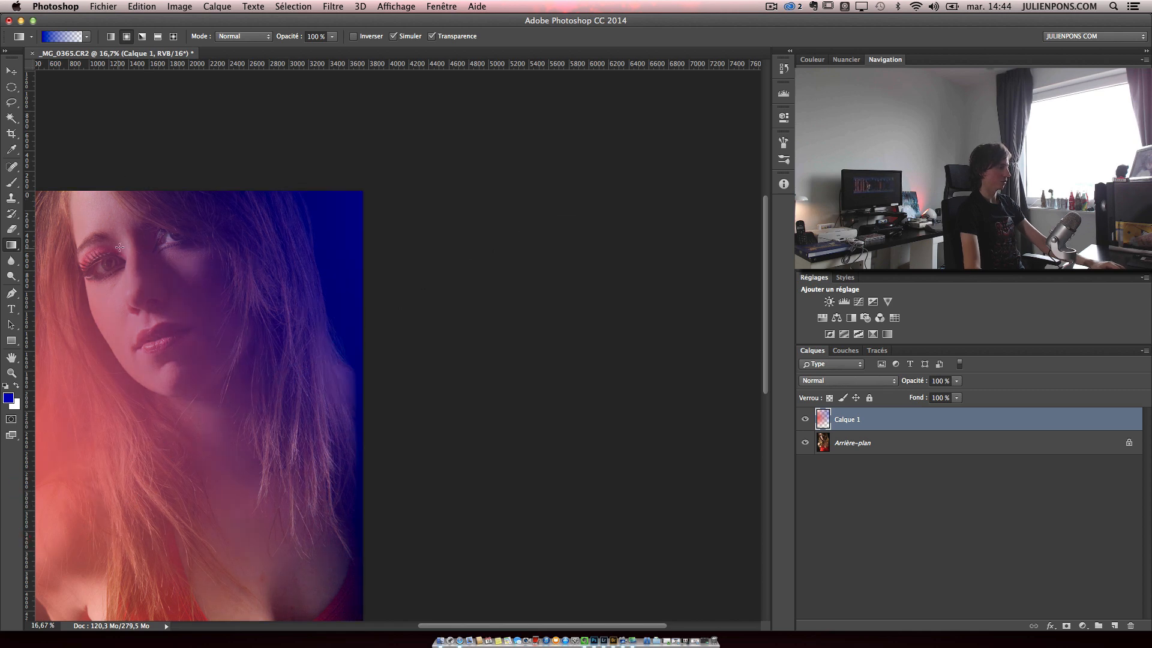
{"action": "left_click_drag", "start_coordinate": [324, 308], "coordinate": [588, 210]}
{"action": "left_click_drag", "start_coordinate": [565, 221], "coordinate": [556, 220]}
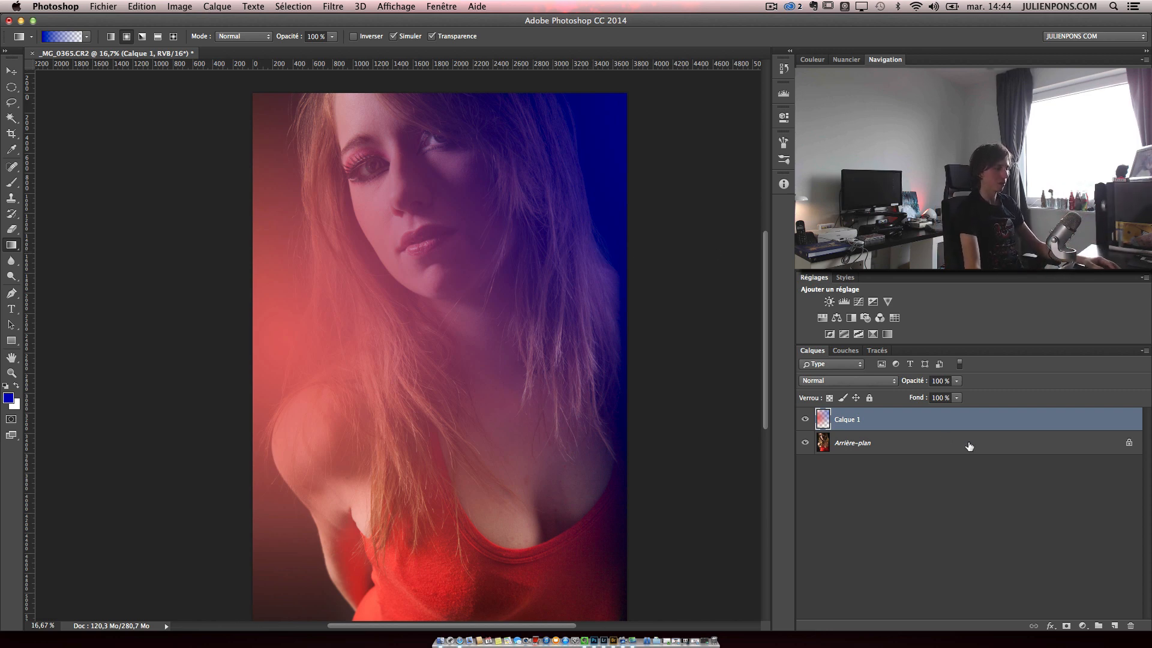
Set up a very large 2672 px Brush with white as the foreground colour
{"action": "left_click", "coordinate": [12, 182]}
{"action": "right_click", "coordinate": [157, 312]}
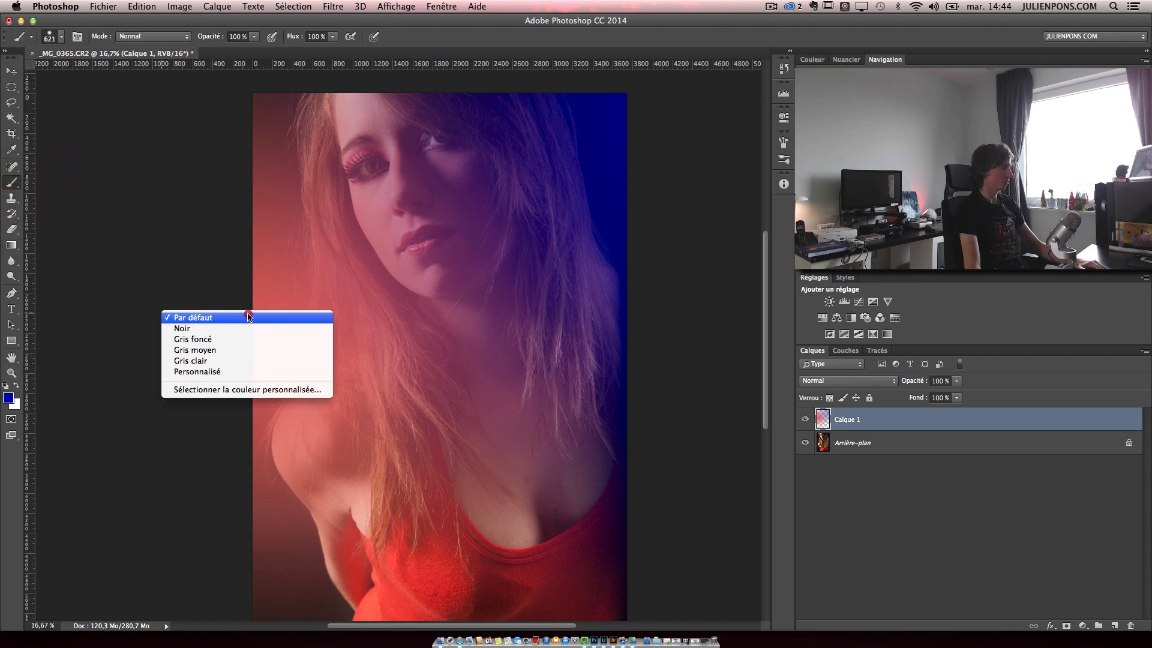
{"action": "left_click", "coordinate": [249, 316]}
{"action": "left_click_drag", "start_coordinate": [345, 272], "coordinate": [418, 54]}
{"action": "mouse_move", "coordinate": [314, 290]}
{"action": "left_mouse_down"}
{"action": "mouse_move", "coordinate": [396, 210]}
{"action": "mouse_move", "coordinate": [377, 224]}
{"action": "left_mouse_up"}
{"action": "key", "text": "x"}
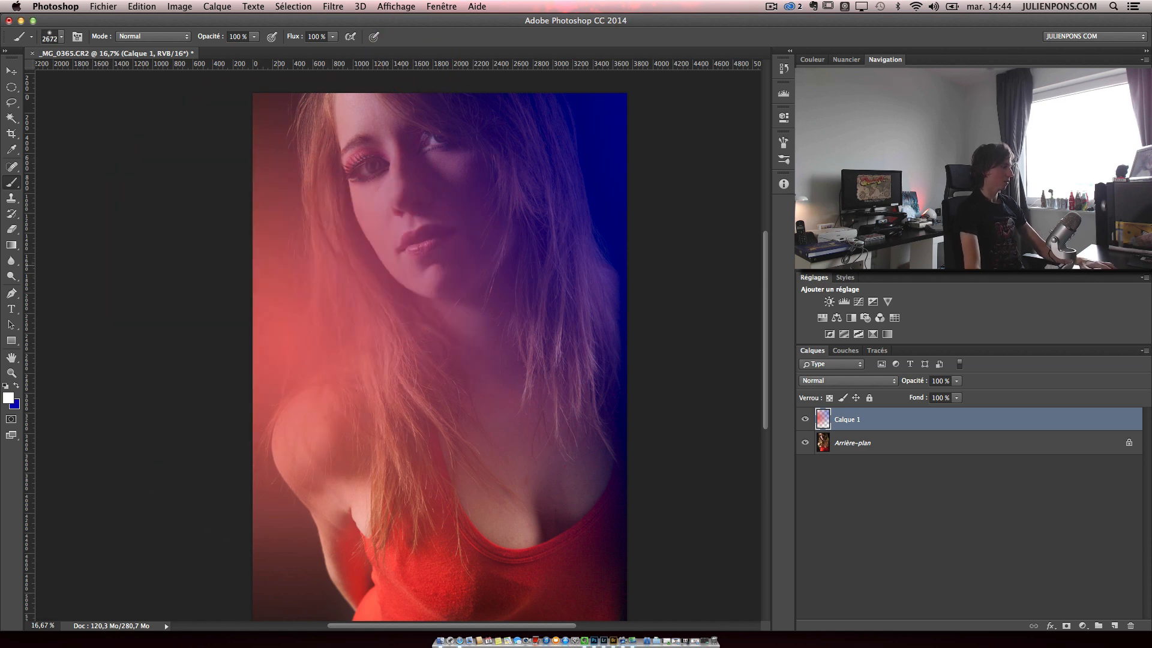
Dab a white glow onto the photo's left edge, inside the red light area
{"action": "left_click", "coordinate": [283, 264]}
{"action": "key", "text": "ctrl+z"}
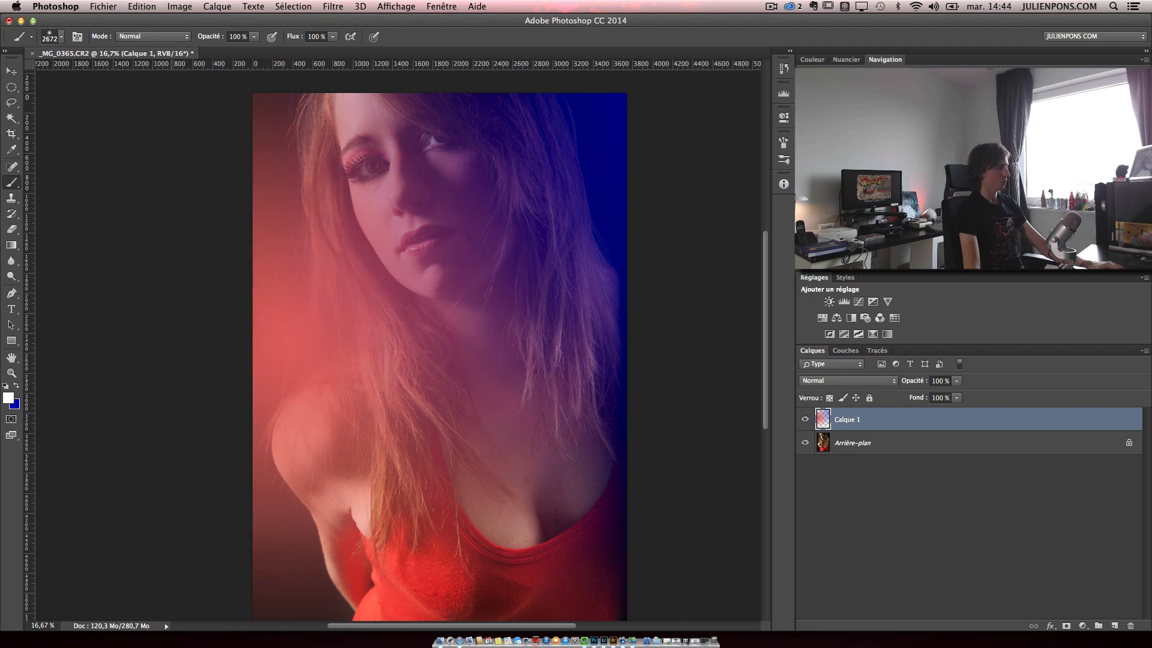
{"action": "left_click", "coordinate": [172, 307]}
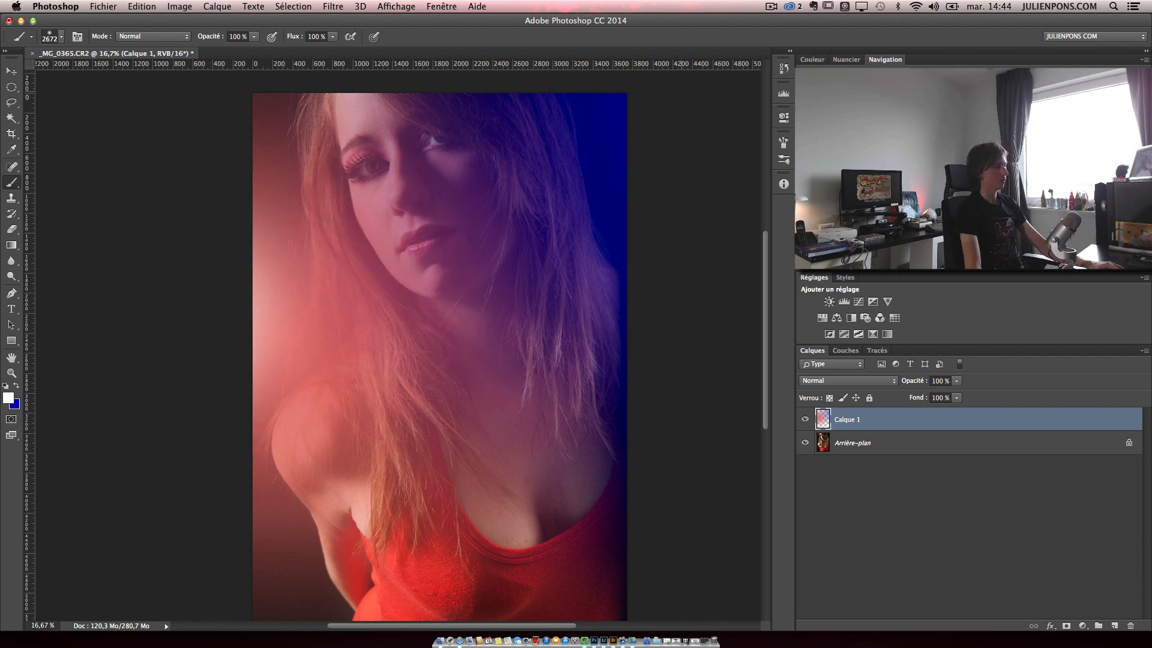
Dab a white glow onto the photo's upper-right corner, inside the blue light area
{"action": "left_click", "coordinate": [660, 129]}
{"action": "key", "text": "ctrl+z"}
{"action": "left_click_drag", "start_coordinate": [627, 156], "coordinate": [401, 313]}
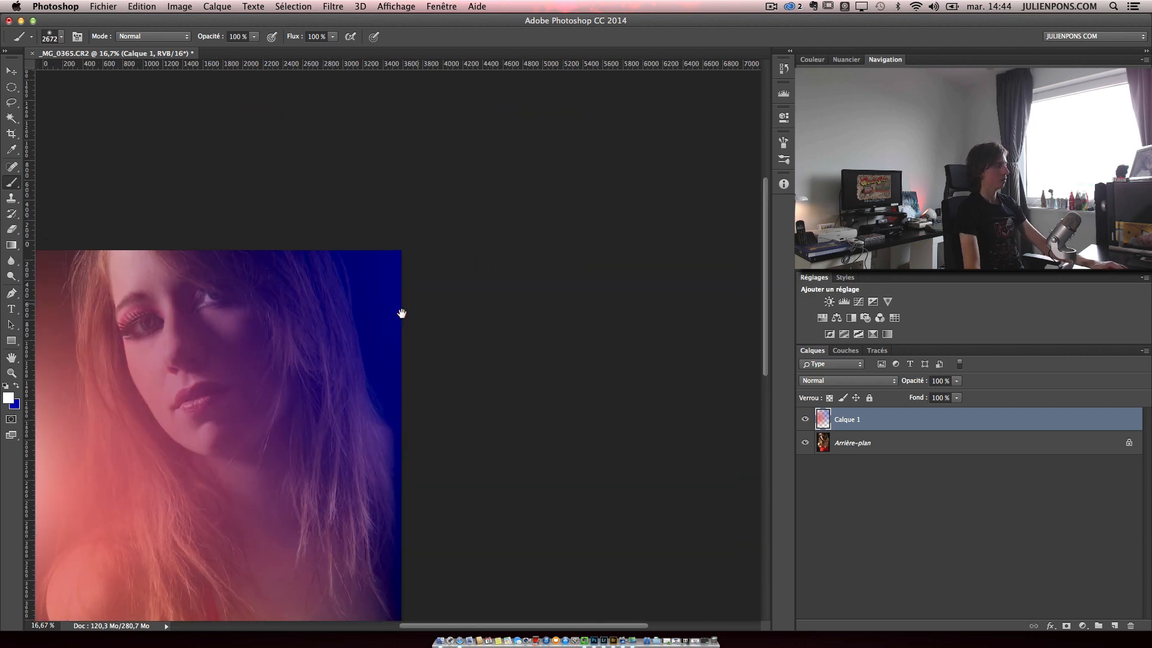
{"action": "left_click", "coordinate": [481, 222]}
{"action": "key", "text": "super+z"}
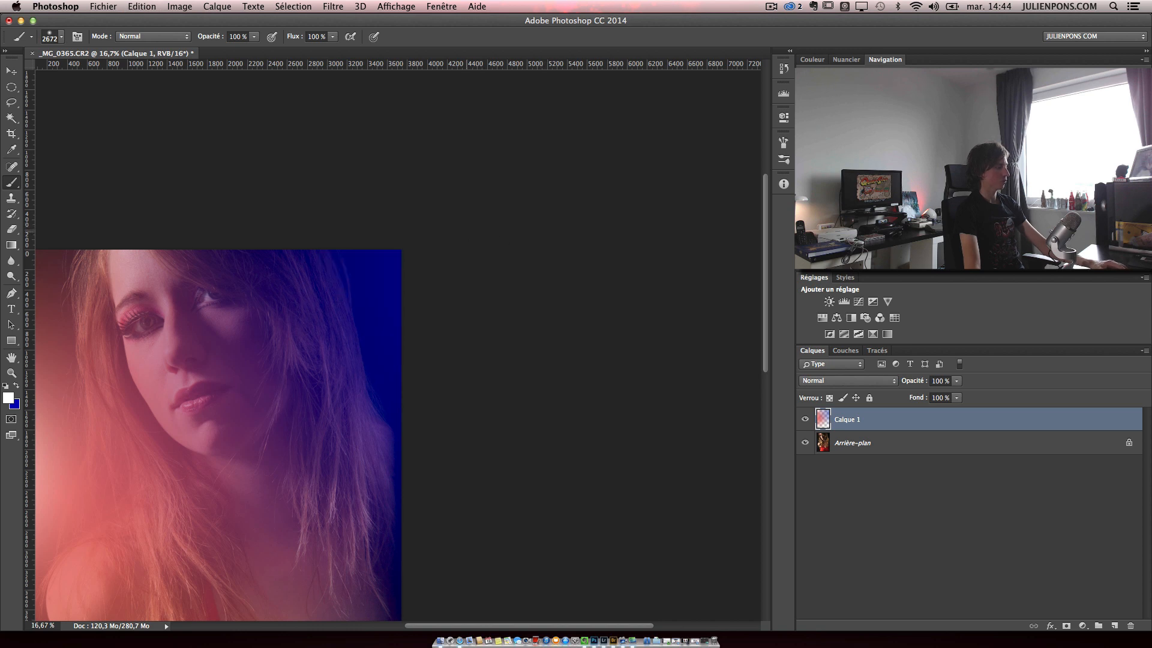
{"action": "left_click", "coordinate": [462, 237]}
{"action": "left_click_drag", "start_coordinate": [361, 318], "coordinate": [588, 204]}
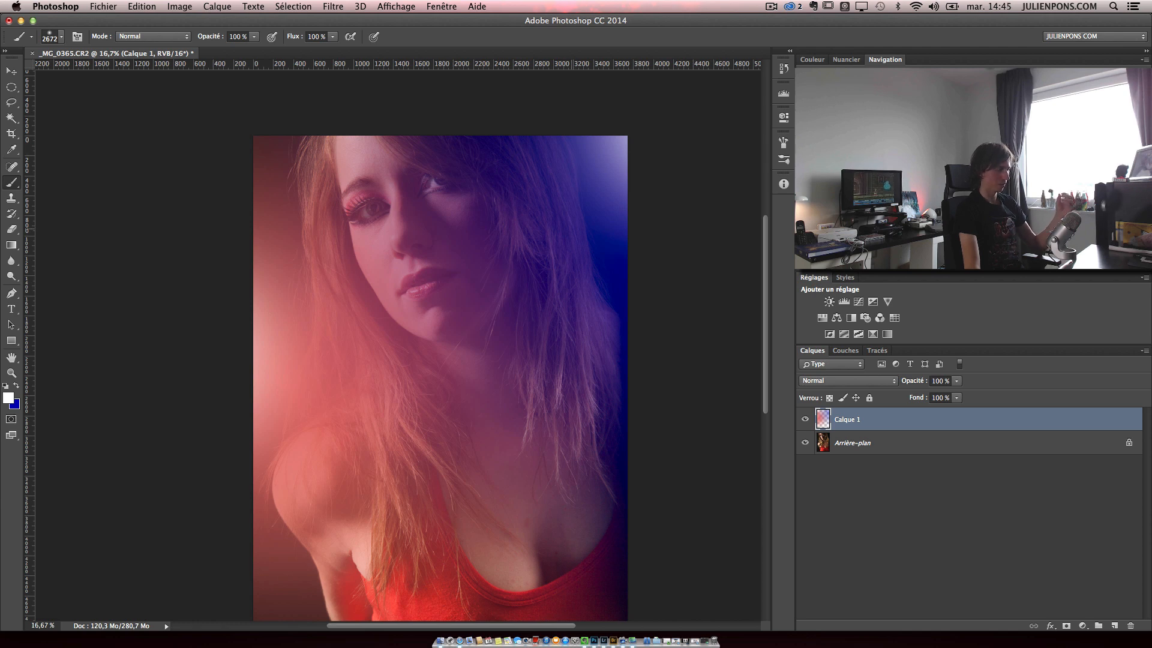
{"action": "left_click", "coordinate": [180, 6]}
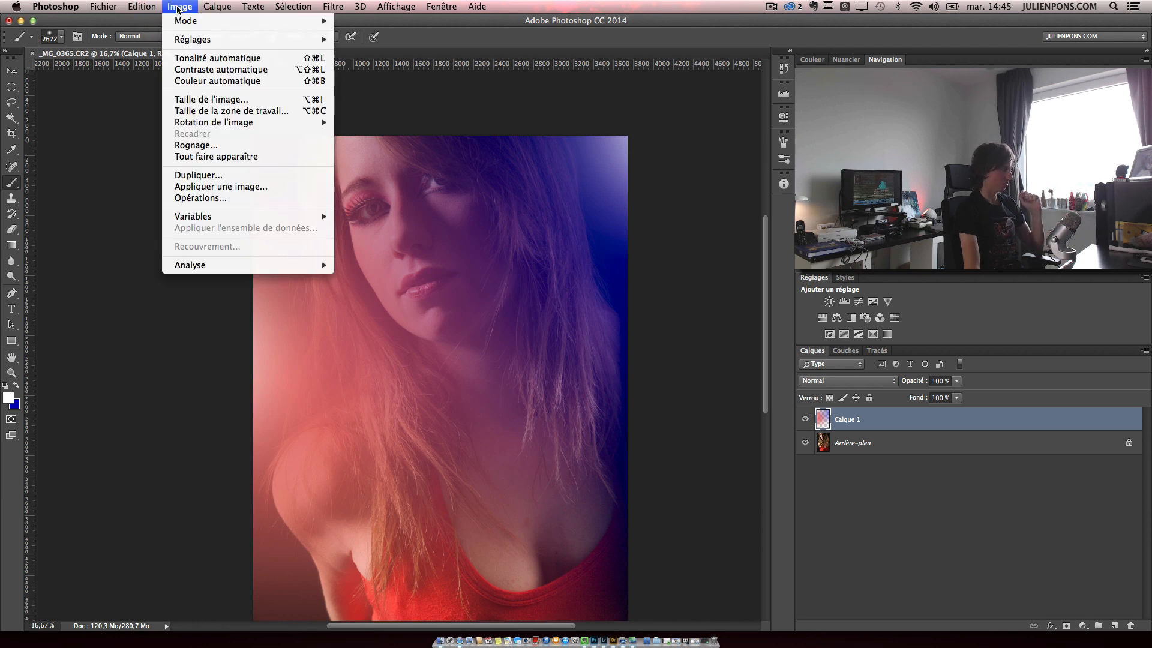
{"action": "left_click", "coordinate": [234, 190]}
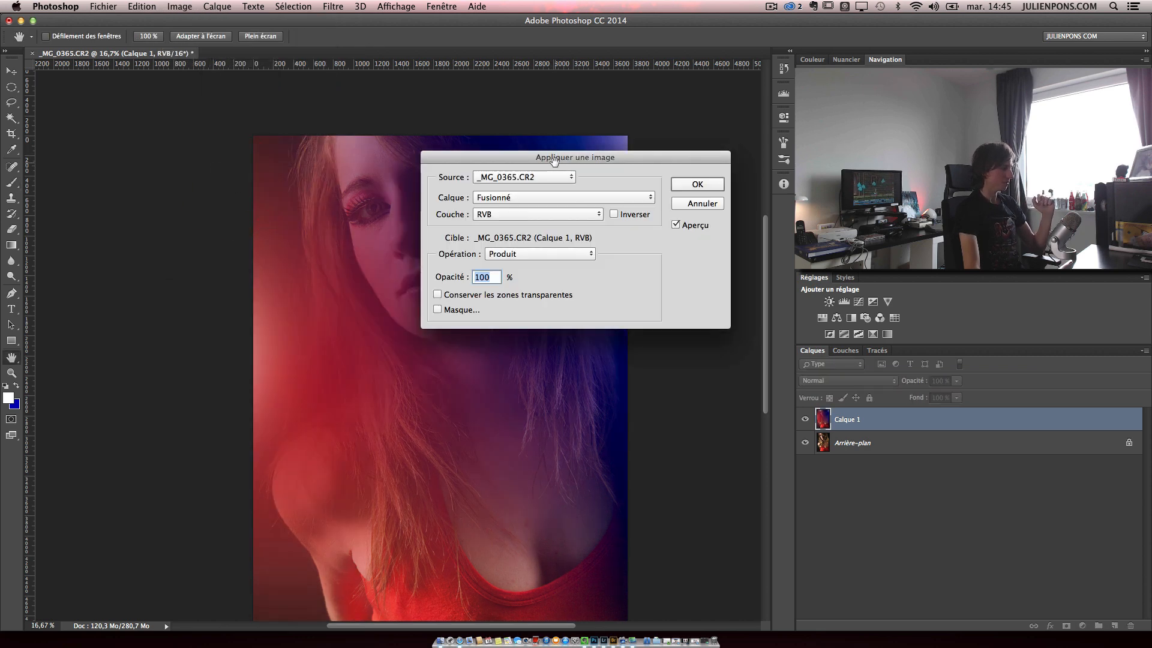
{"action": "left_click_drag", "start_coordinate": [554, 157], "coordinate": [699, 165]}
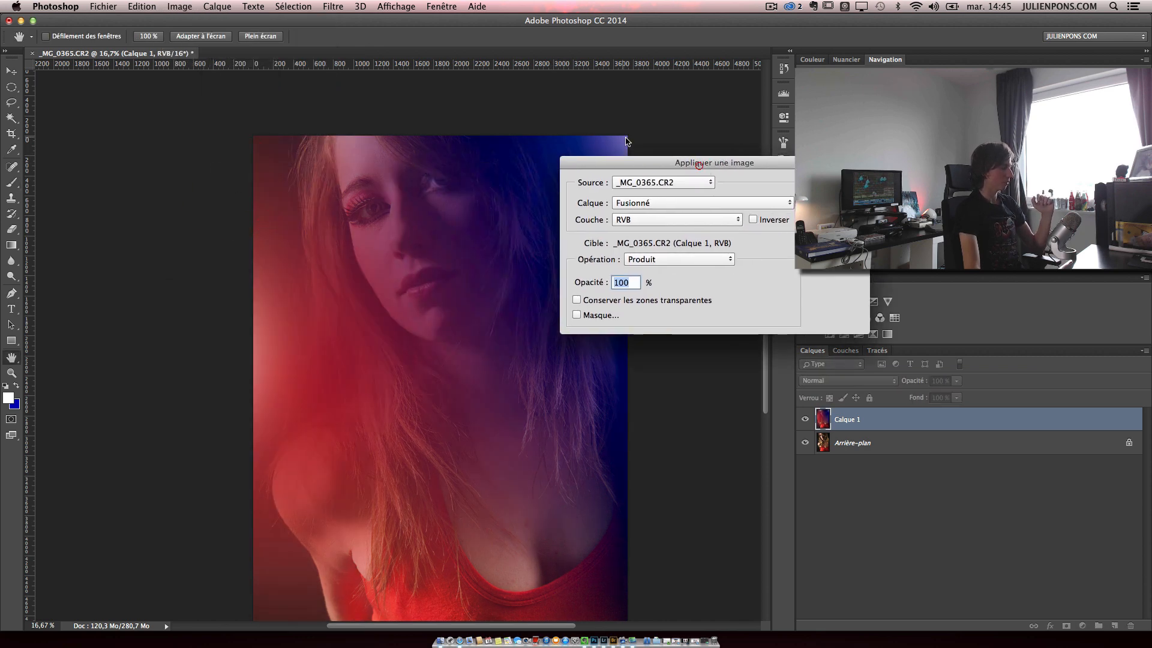
{"action": "key", "text": "Return"}
Try Apply Image on Calque 1 with the Produit operation at 100% and a mask based on the merged Gris channel
{"action": "left_click", "coordinate": [180, 6]}
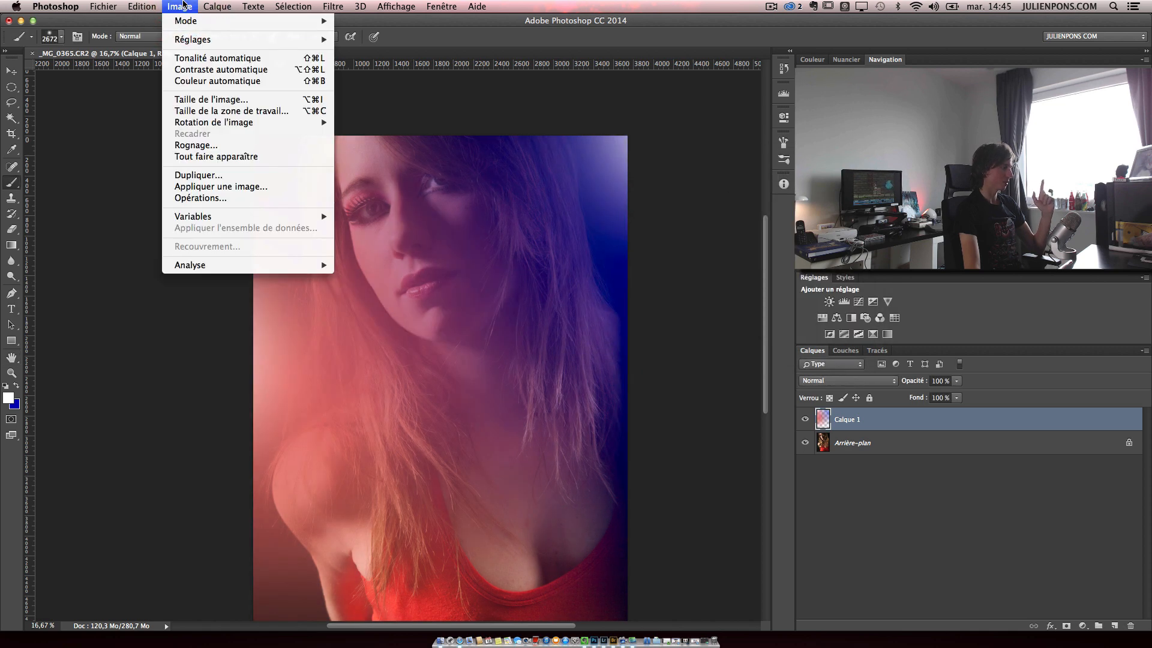
{"action": "left_click", "coordinate": [228, 188]}
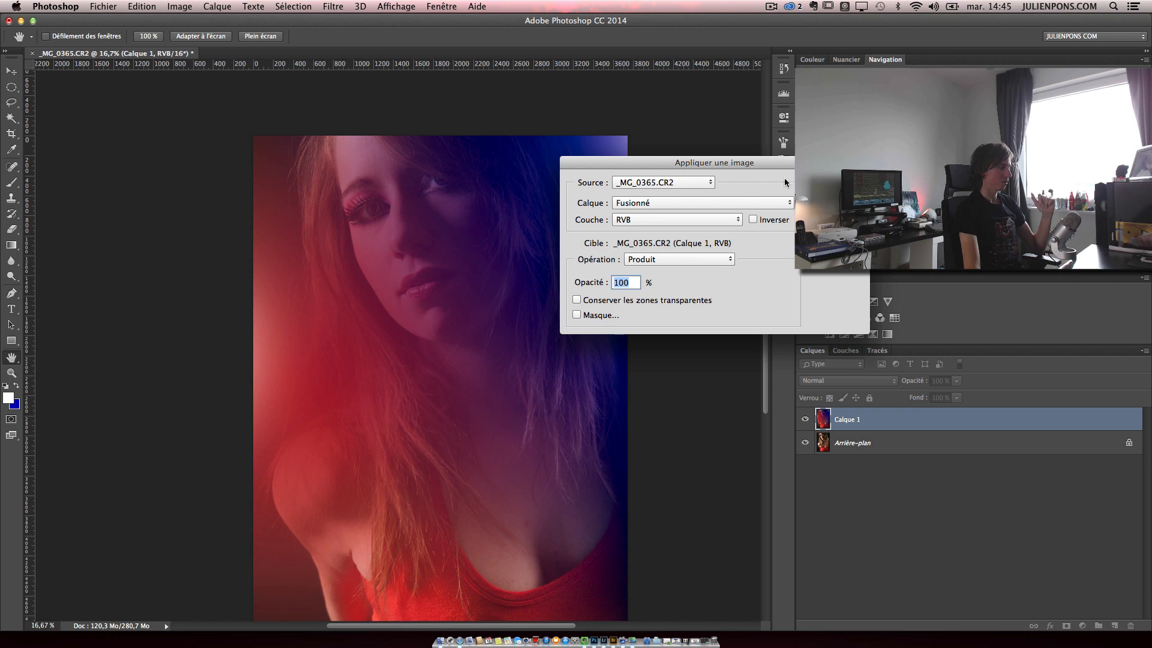
{"action": "left_click_drag", "start_coordinate": [719, 174], "coordinate": [858, 120]}
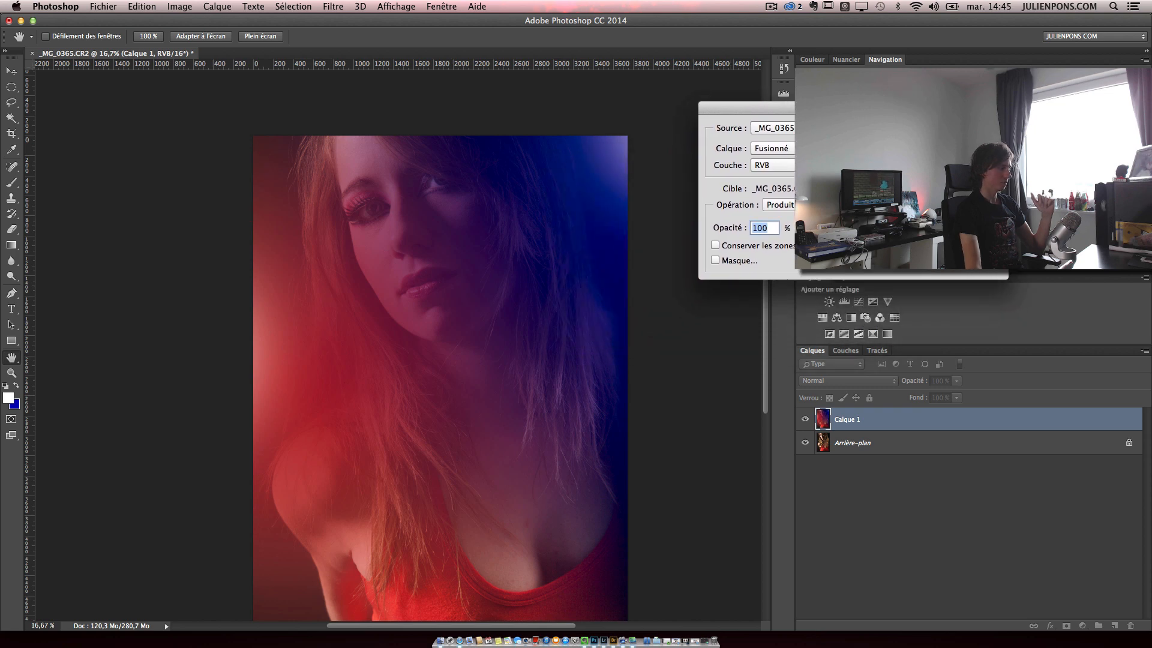
{"action": "left_click", "coordinate": [779, 205]}
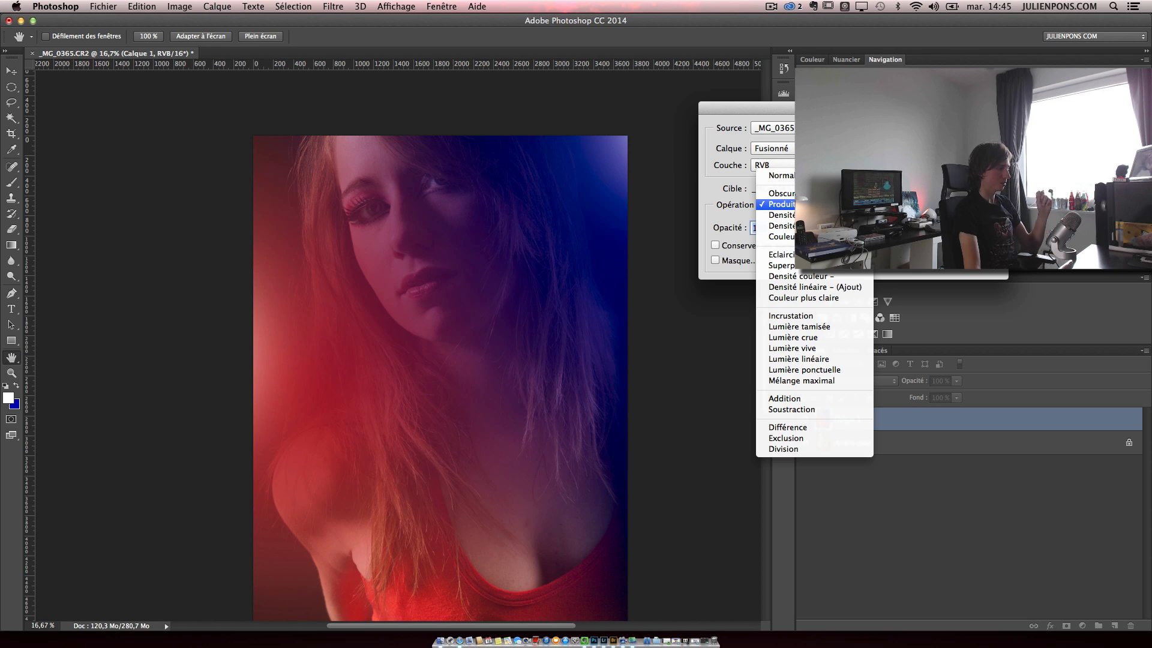
{"action": "left_click", "coordinate": [807, 205]}
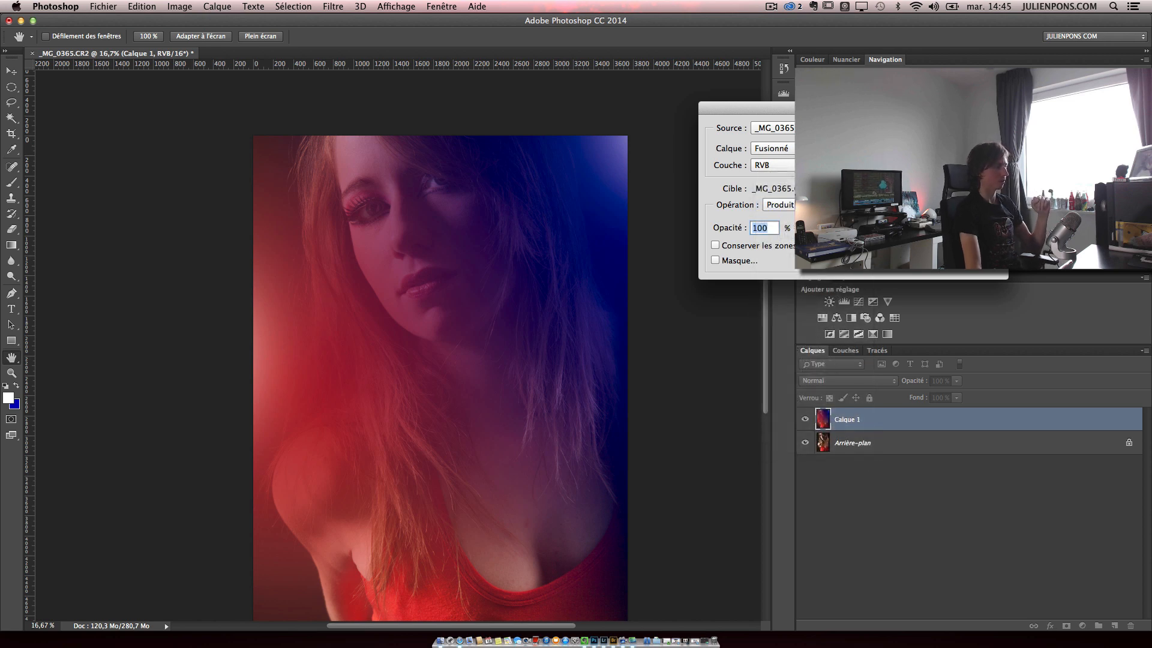
{"action": "left_click", "coordinate": [737, 261]}
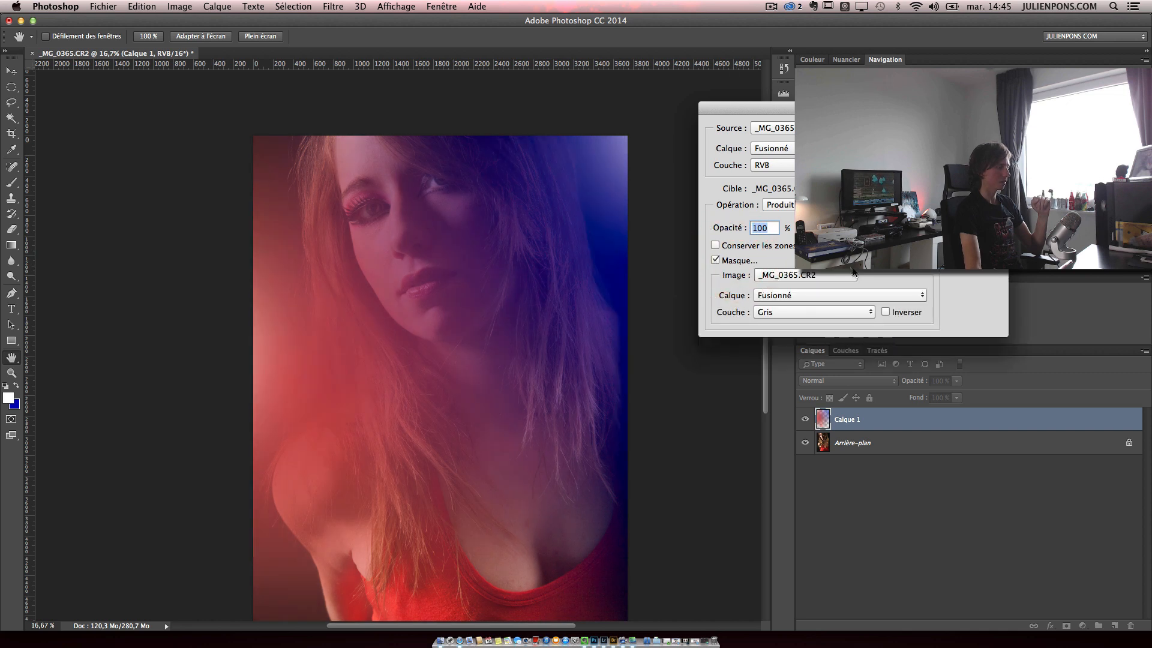
{"action": "left_click", "coordinate": [831, 279]}
{"action": "left_click", "coordinate": [898, 276]}
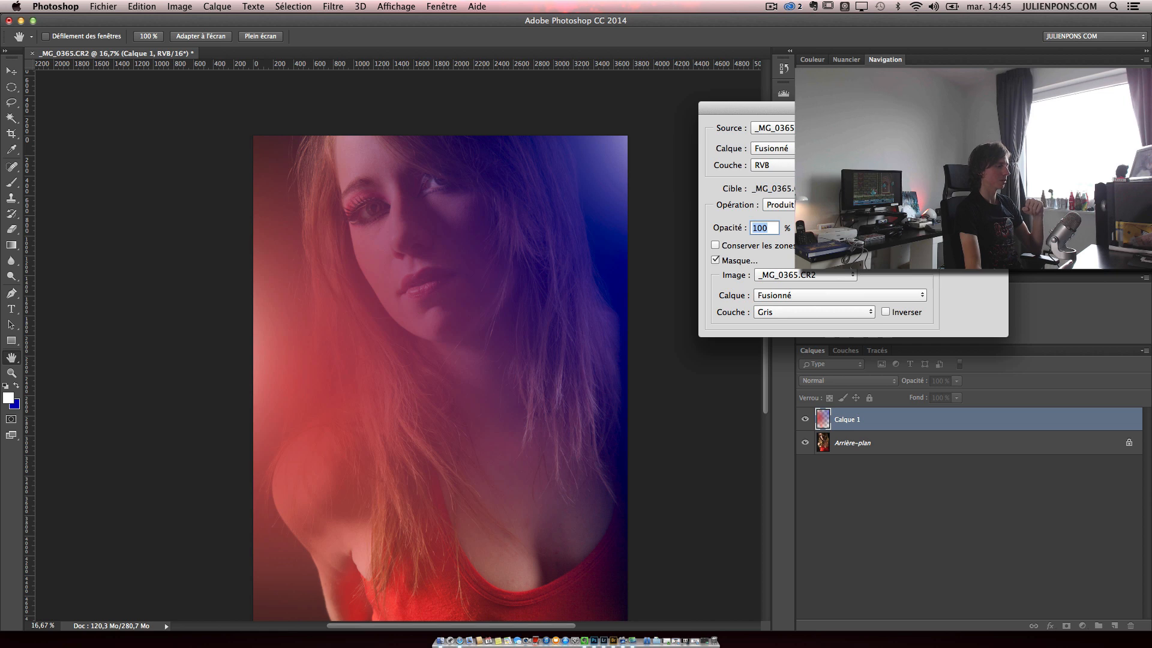
{"action": "key", "text": "Return"}
{"action": "key", "text": "b"}
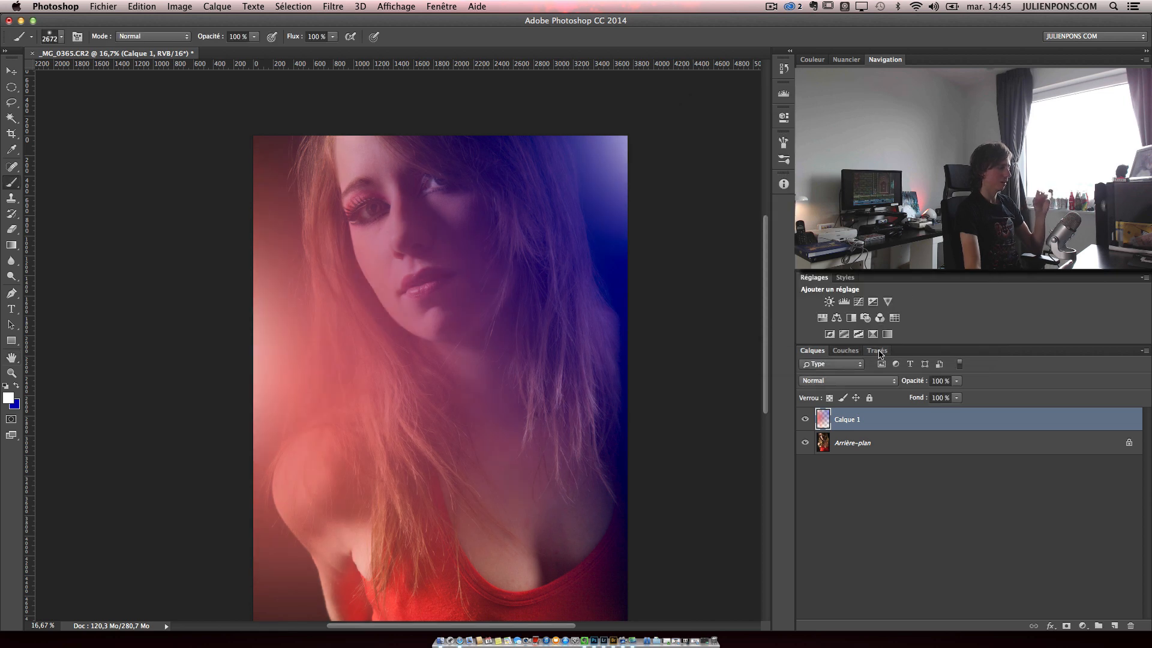
Try Apply Image directly on Calque 1 from the merged RVB channel with Produit at 100%, and undo it
{"action": "left_click", "coordinate": [184, 9]}
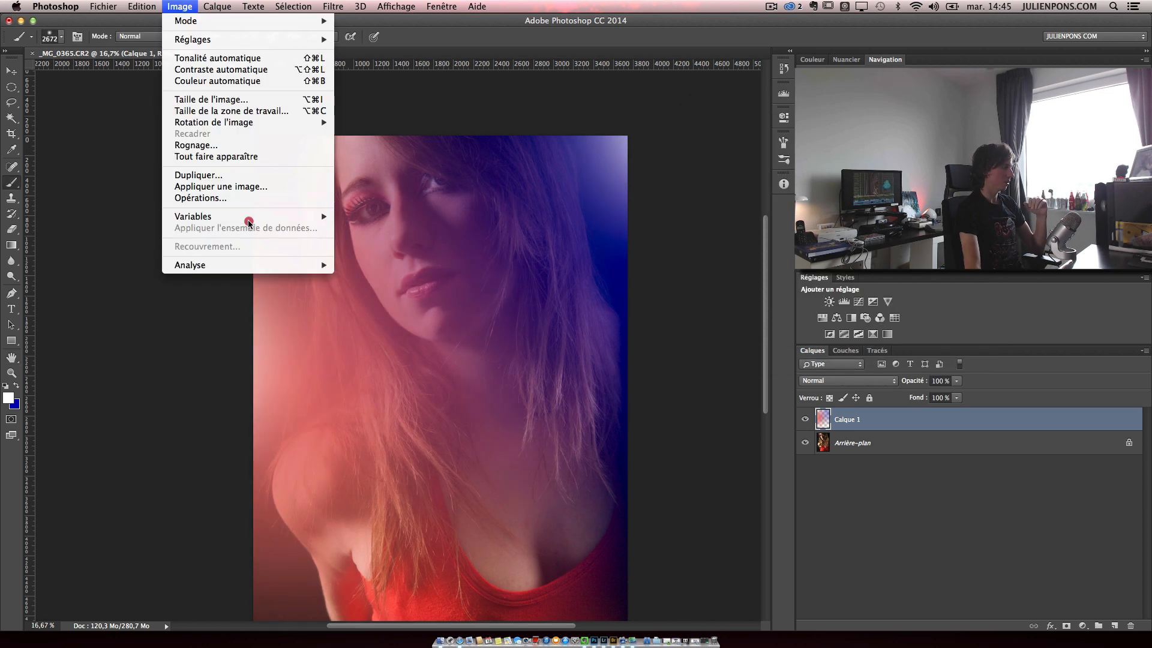
{"action": "left_click", "coordinate": [257, 188]}
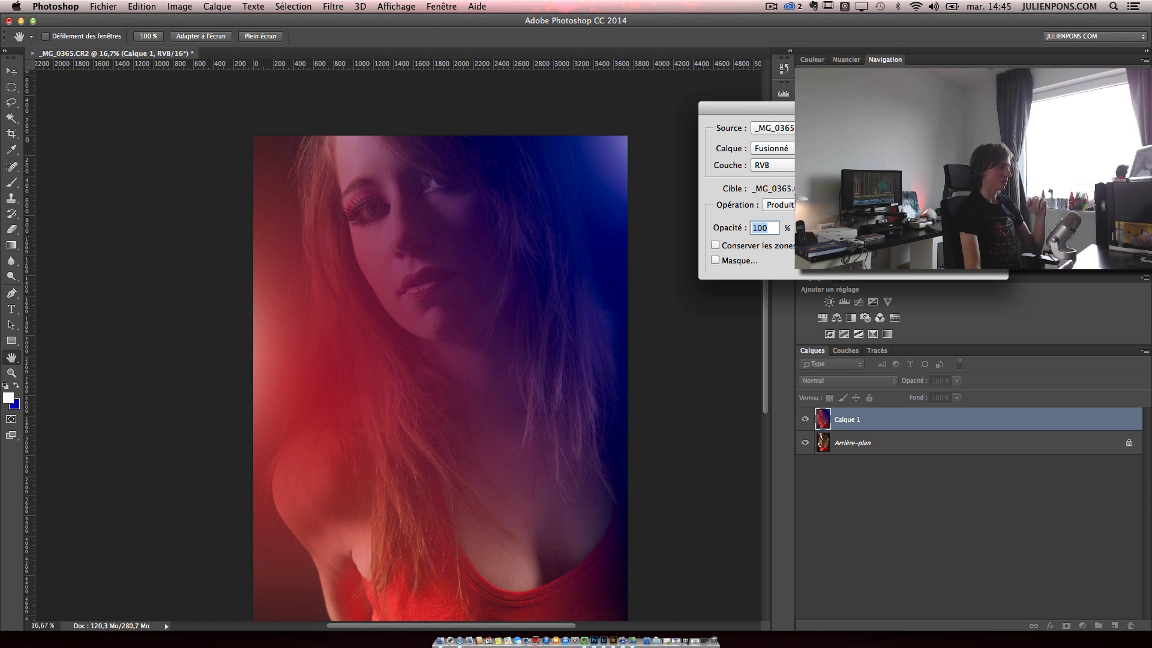
{"action": "key", "text": "Return"}
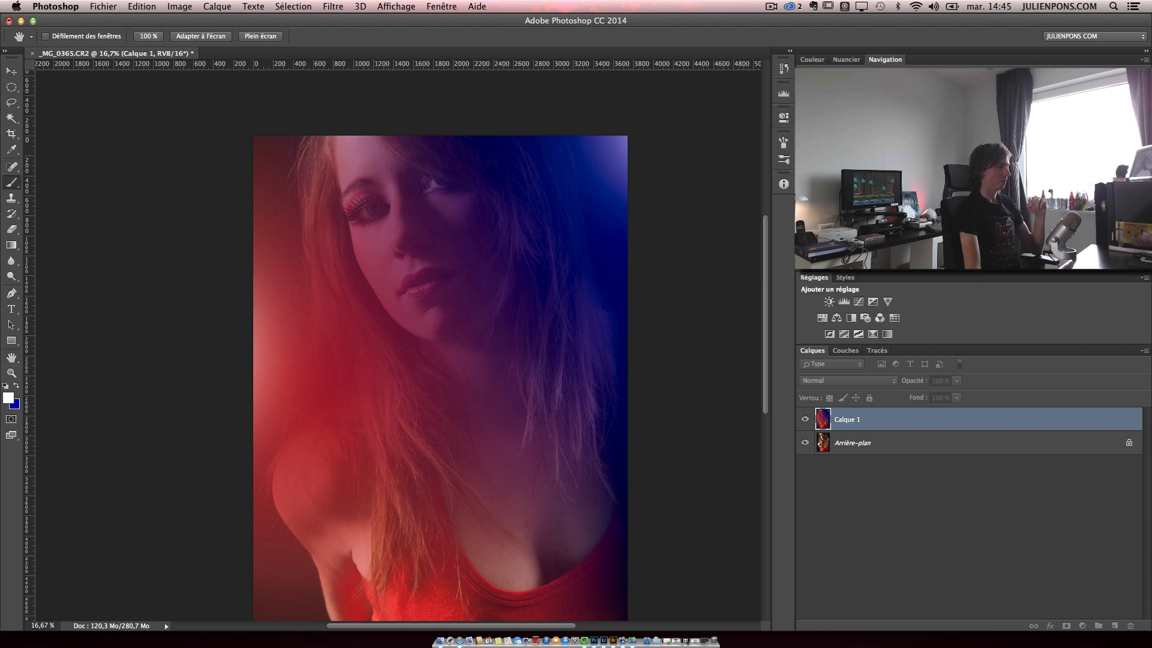
{"action": "key", "text": "b"}
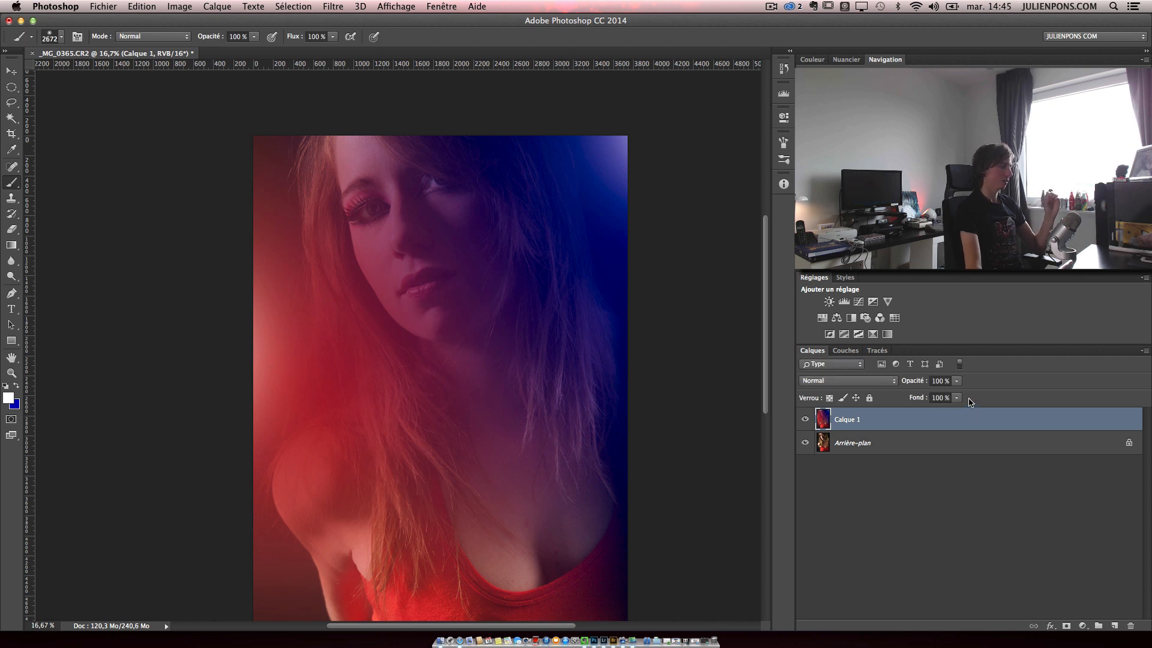
{"action": "key", "text": "super+z"}
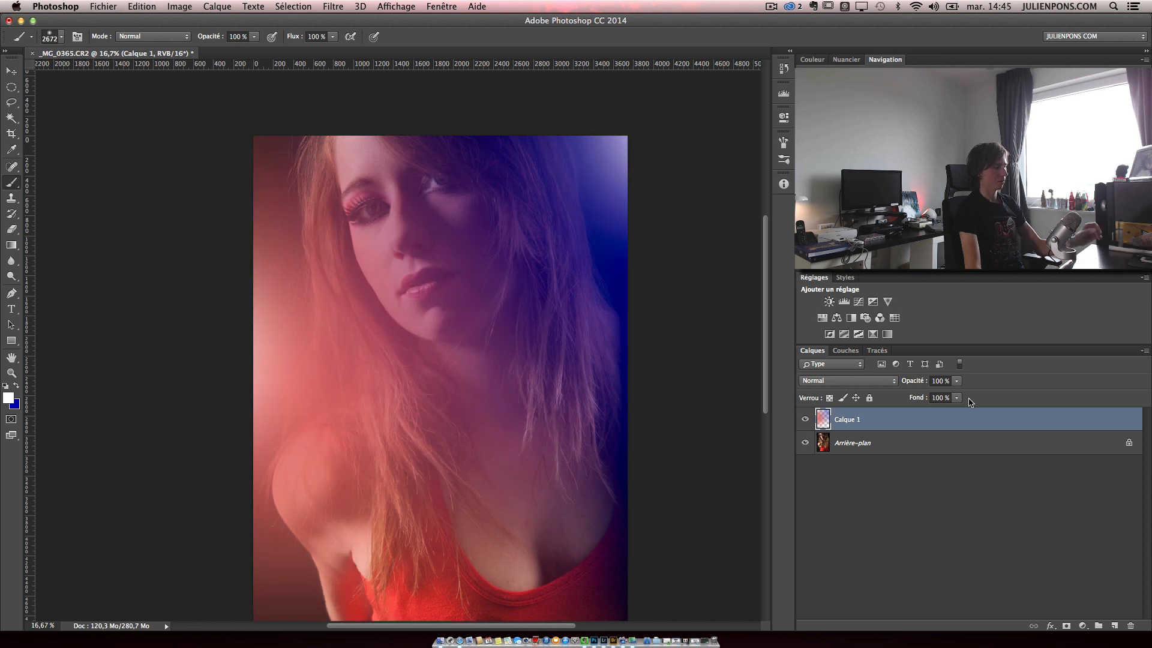
Add a layer mask to Calque 1 and fill it through Apply Image using the merged RVB channel, Produit, 100% opacity
{"action": "left_click", "coordinate": [1066, 625]}
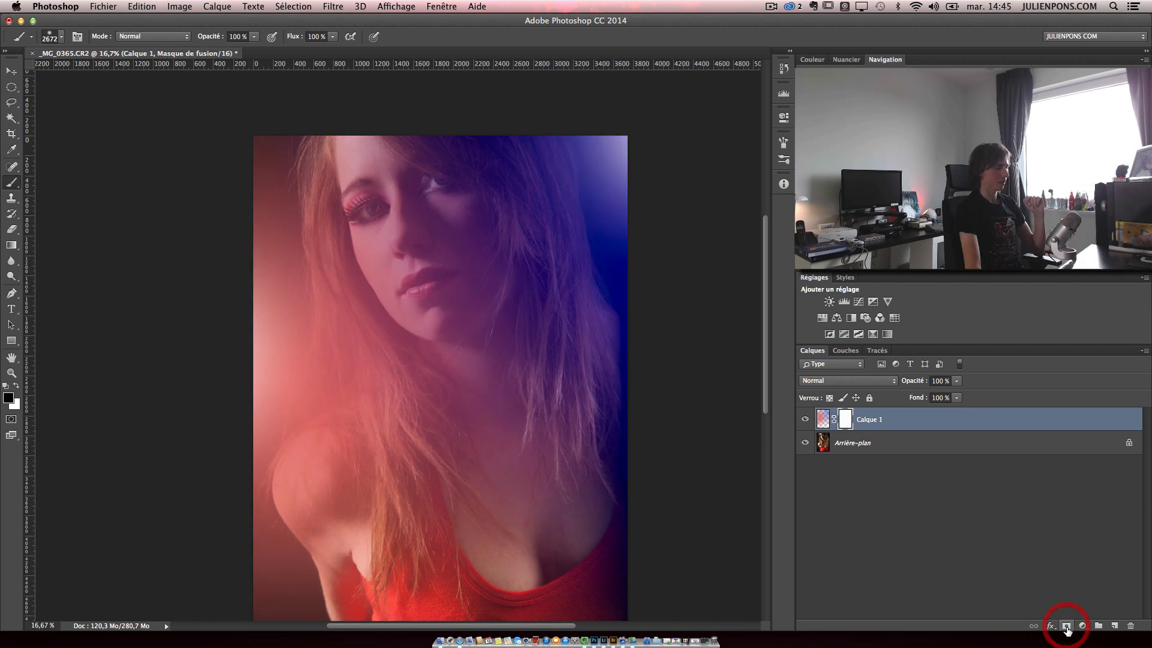
{"action": "left_click", "coordinate": [180, 7]}
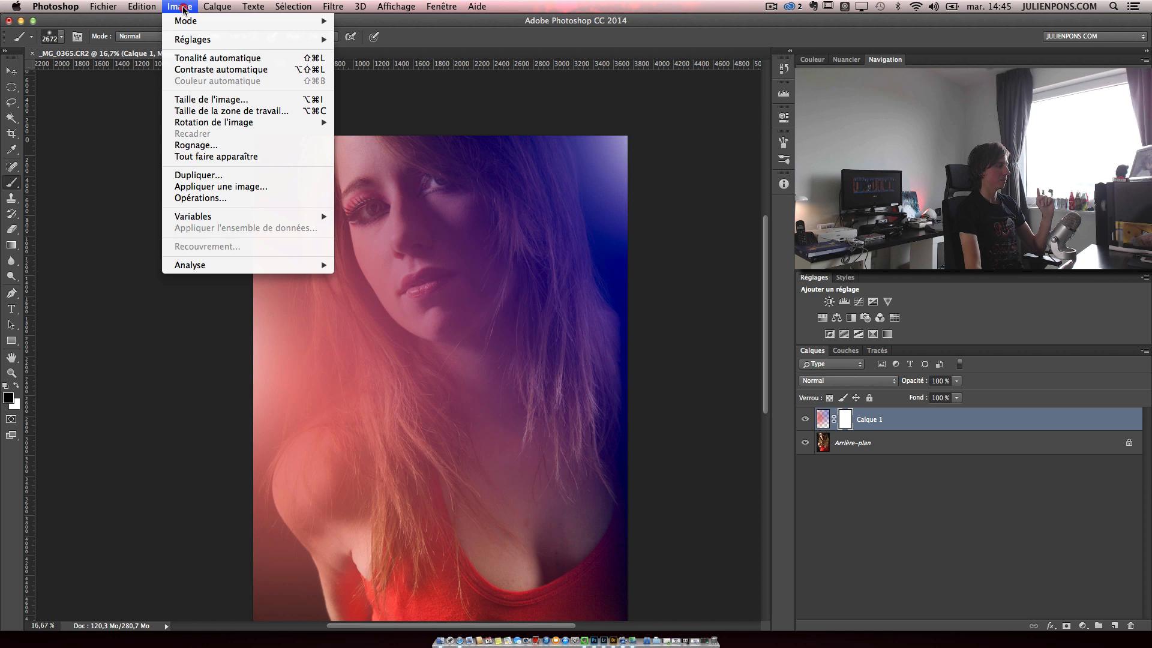
{"action": "left_click", "coordinate": [234, 187]}
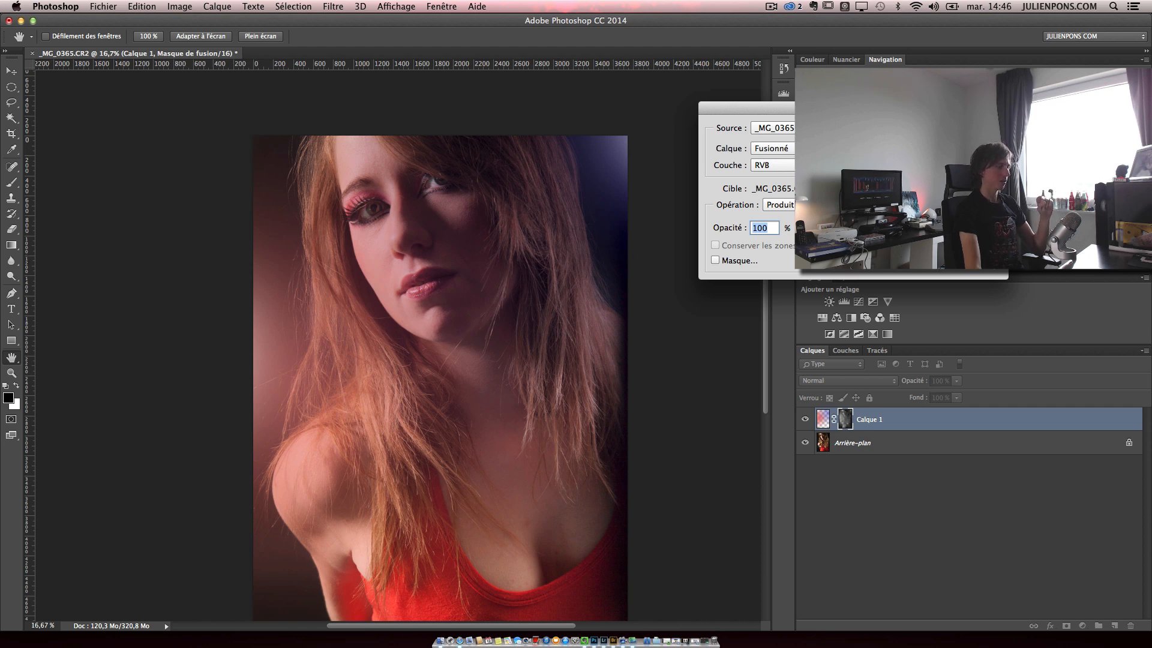
{"action": "key", "text": "Return"}
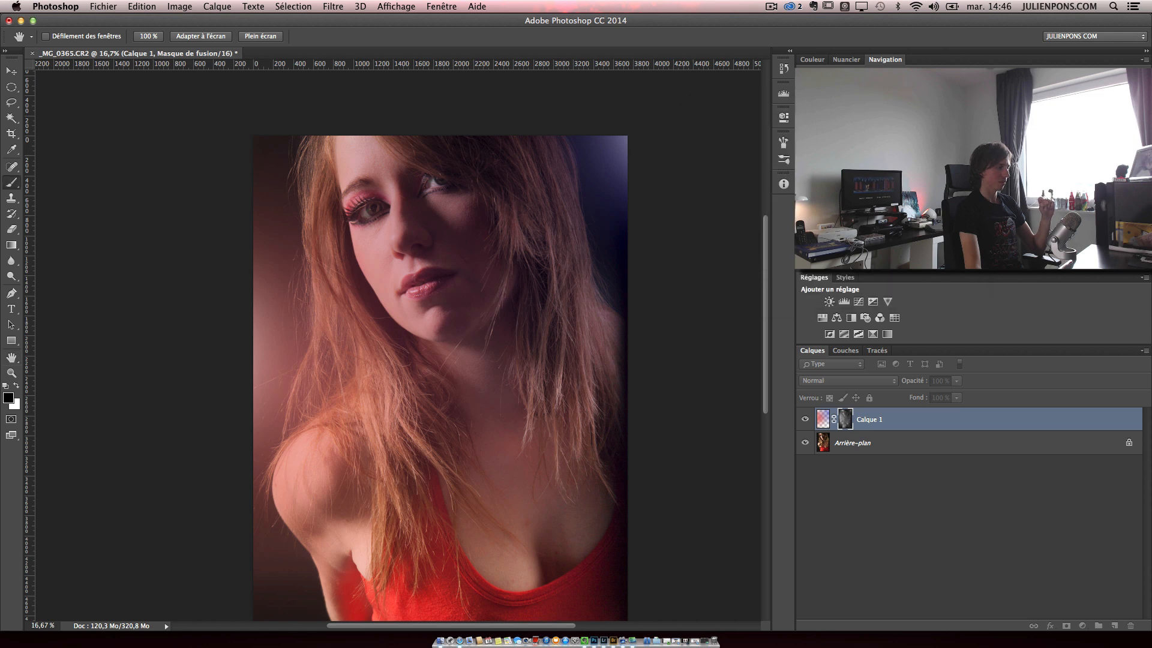
{"action": "key", "text": "b"}
Inspect Calque 1's layer mask on its own, and compare the photo with the layer hidden and shown
{"action": "left_click", "coordinate": [846, 418], "text": "alt"}
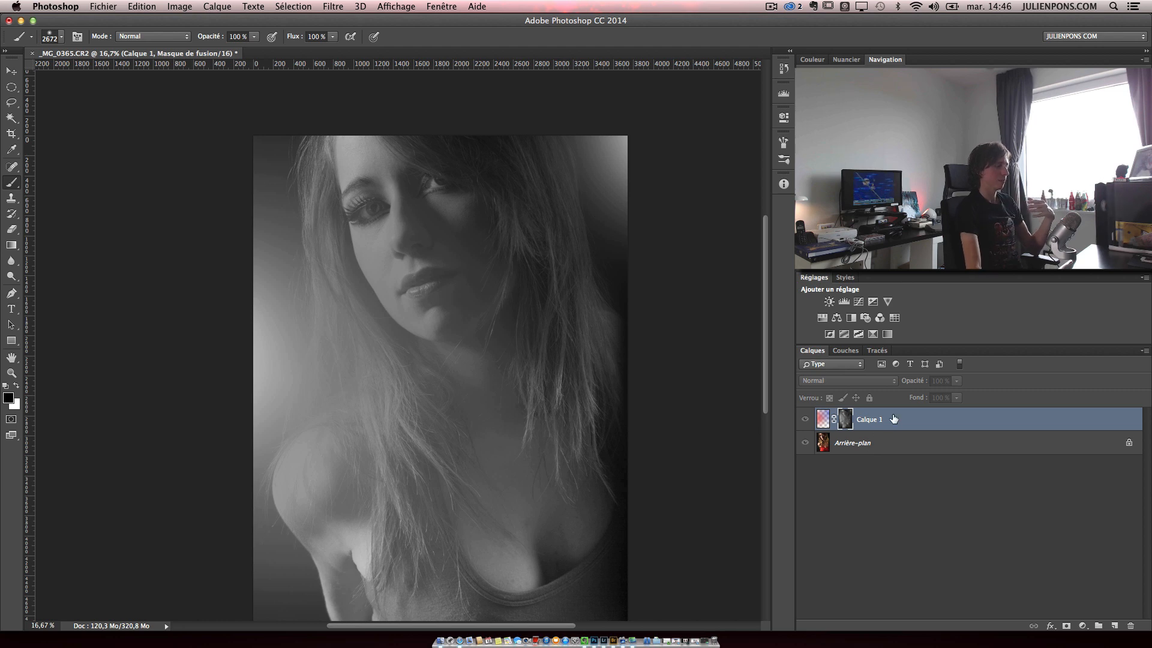
{"action": "left_click", "coordinate": [842, 419], "text": "alt"}
{"action": "left_click", "coordinate": [843, 419], "text": "alt"}
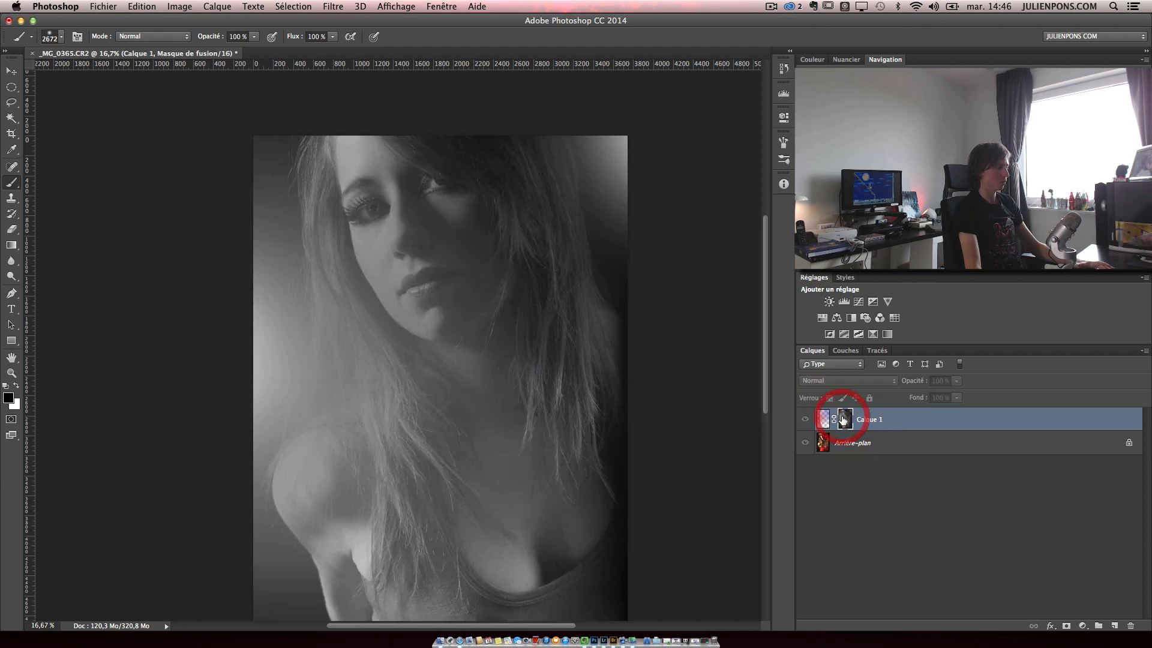
{"action": "left_click", "coordinate": [806, 419]}
{"action": "left_click", "coordinate": [805, 419]}
{"action": "left_click", "coordinate": [805, 420]}
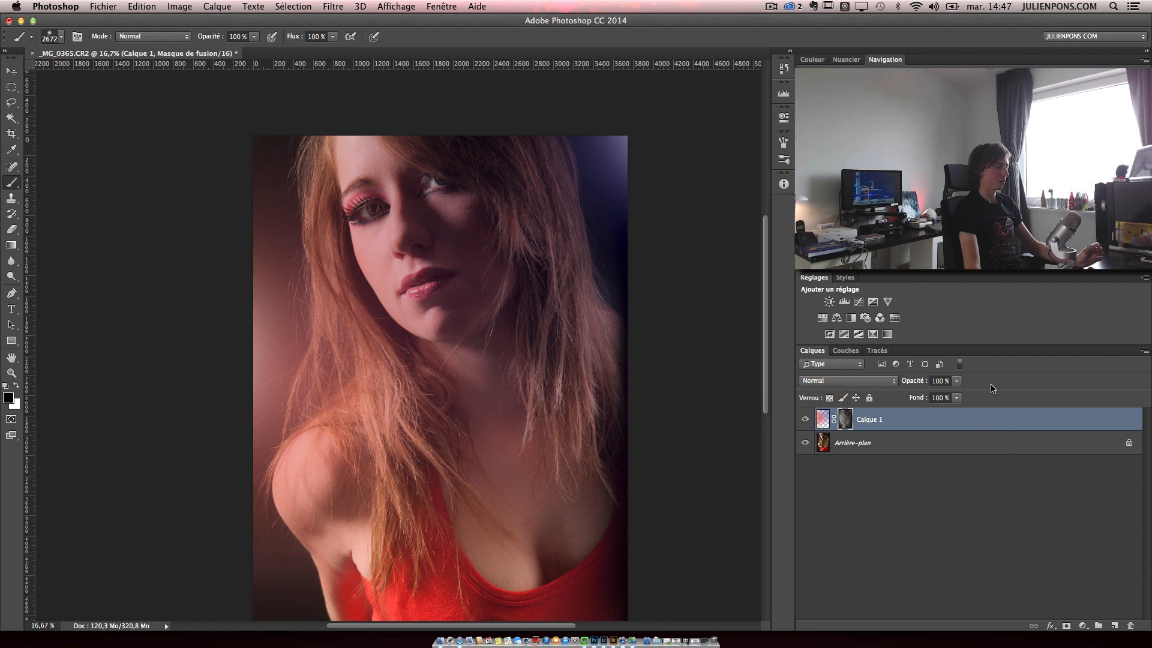
Try the Incrustation blend mode on Calque 1 and cycle backward through the modes to Densité couleur +
{"action": "left_click", "coordinate": [893, 381]}
{"action": "left_click", "coordinate": [873, 511]}
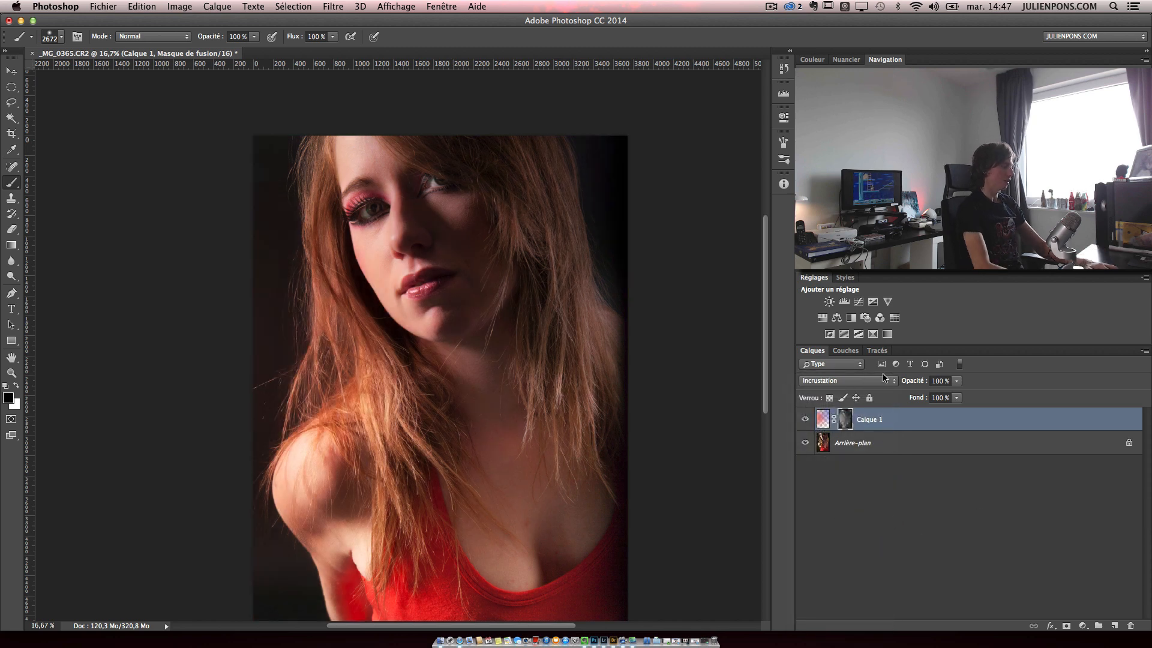
{"action": "key", "text": "v"}
{"action": "key", "text": "shift+minus"}
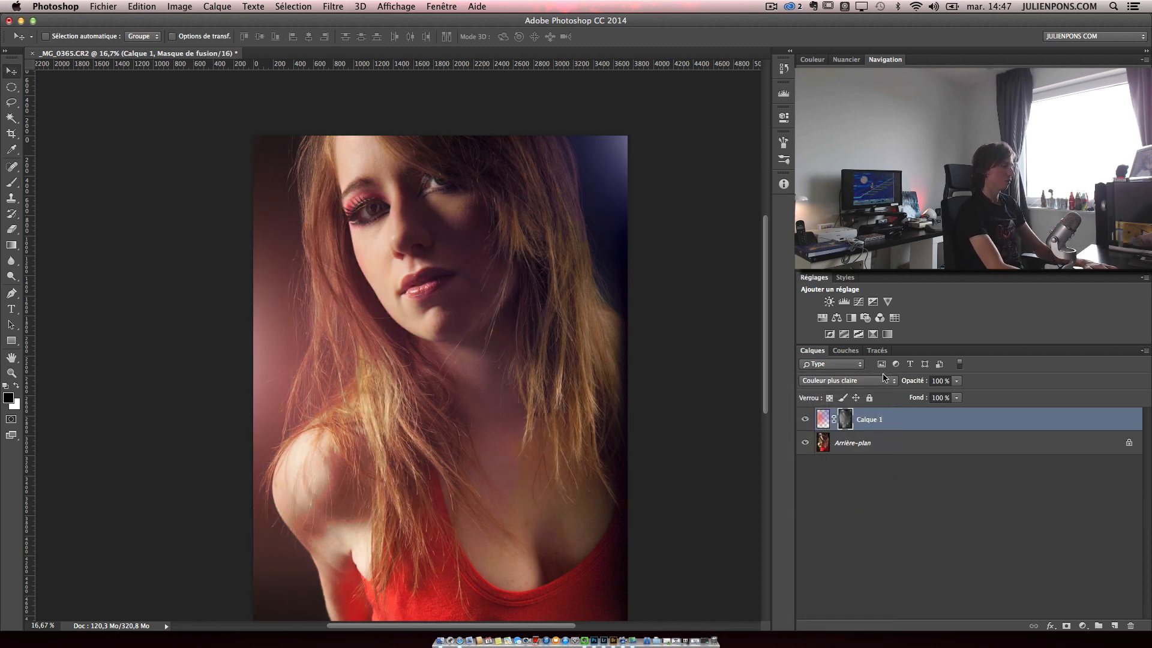
{"action": "key", "text": "shift+minus"}
{"action": "key", "text": "shift+minus"}
{"action": "key", "text": "shift+minus"}
{"action": "key", "text": "shift+minus"}
{"action": "key", "text": "shift+minus"}
{"action": "key", "text": "shift+minus"}
{"action": "key", "text": "shift+minus"}
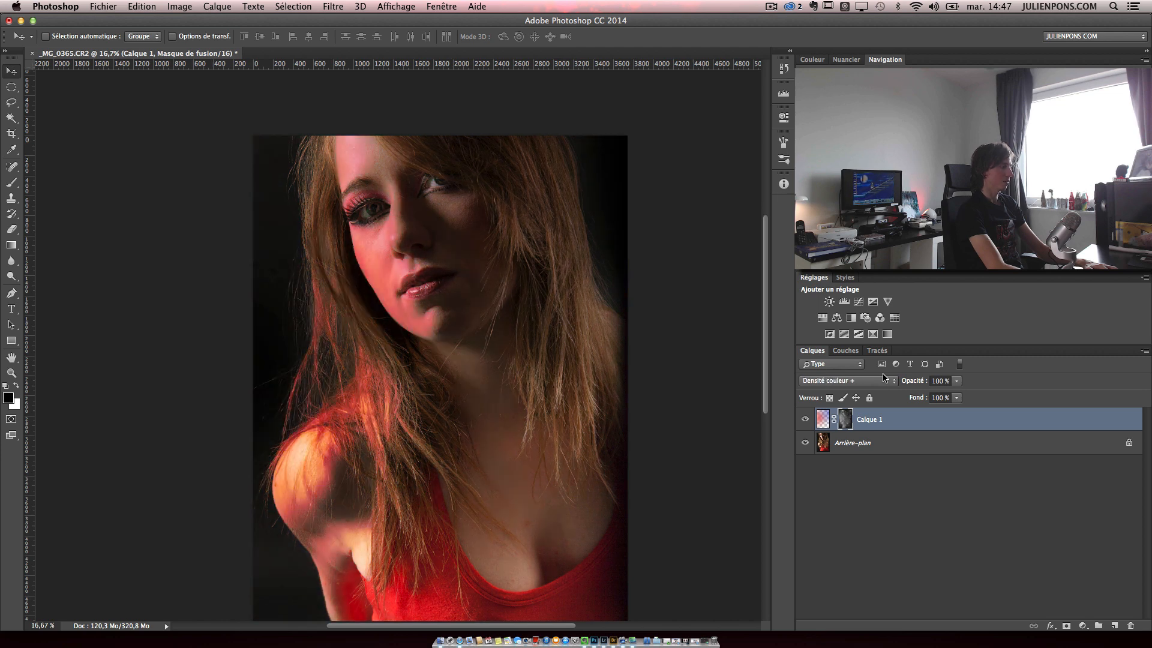
Cycle Calque 1's blend mode forward, compare Superposition with Densité couleur -, and settle on Superposition
{"action": "key", "text": "shift+plus"}
{"action": "key", "text": "shift+plus"}
{"action": "key", "text": "shift+plus"}
{"action": "key", "text": "shift+plus"}
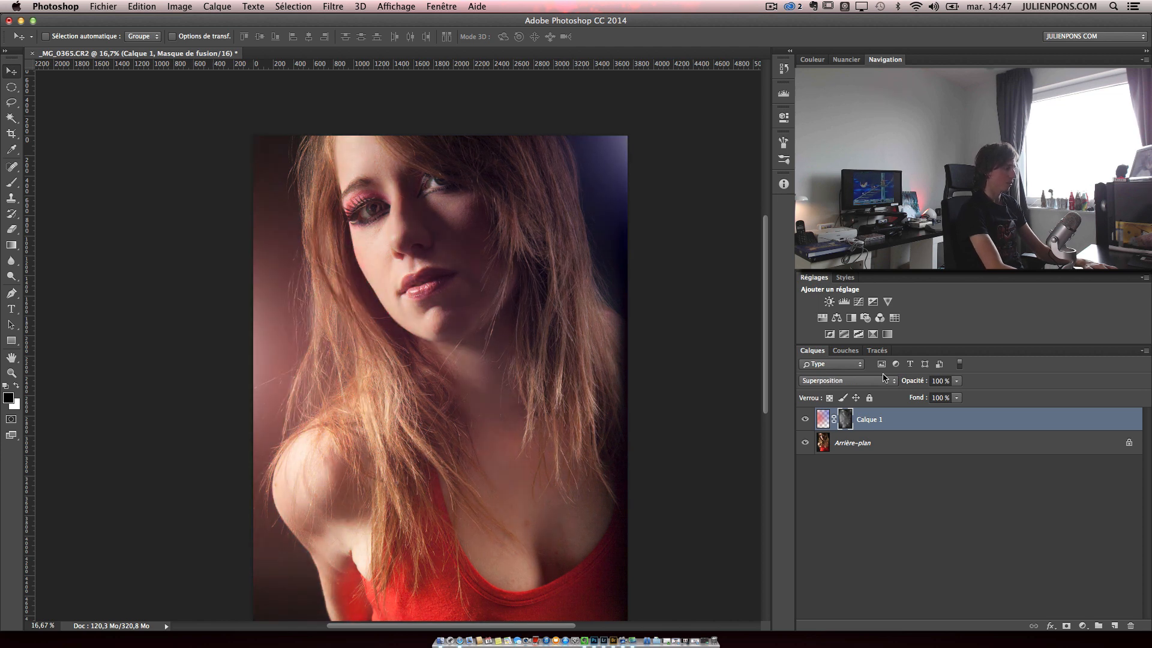
{"action": "key", "text": "shift+plus"}
{"action": "key", "text": "shift+minus"}
{"action": "key", "text": "shift+plus"}
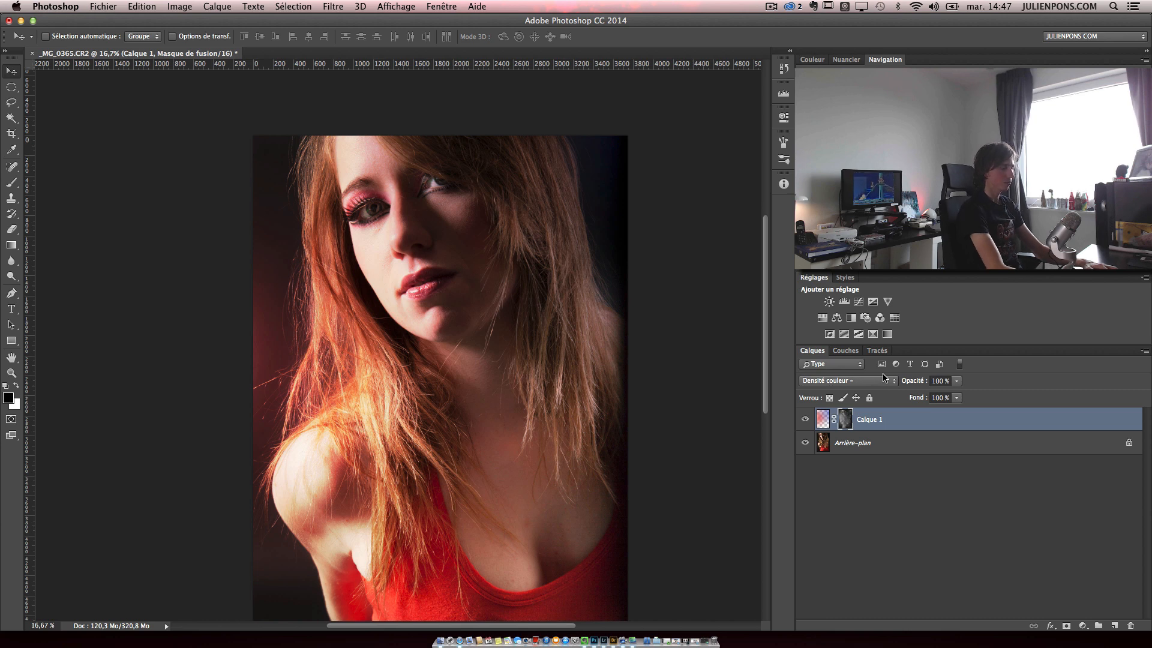
{"action": "key", "text": "shift+plus"}
{"action": "key", "text": "shift+plus"}
{"action": "key", "text": "shift+plus"}
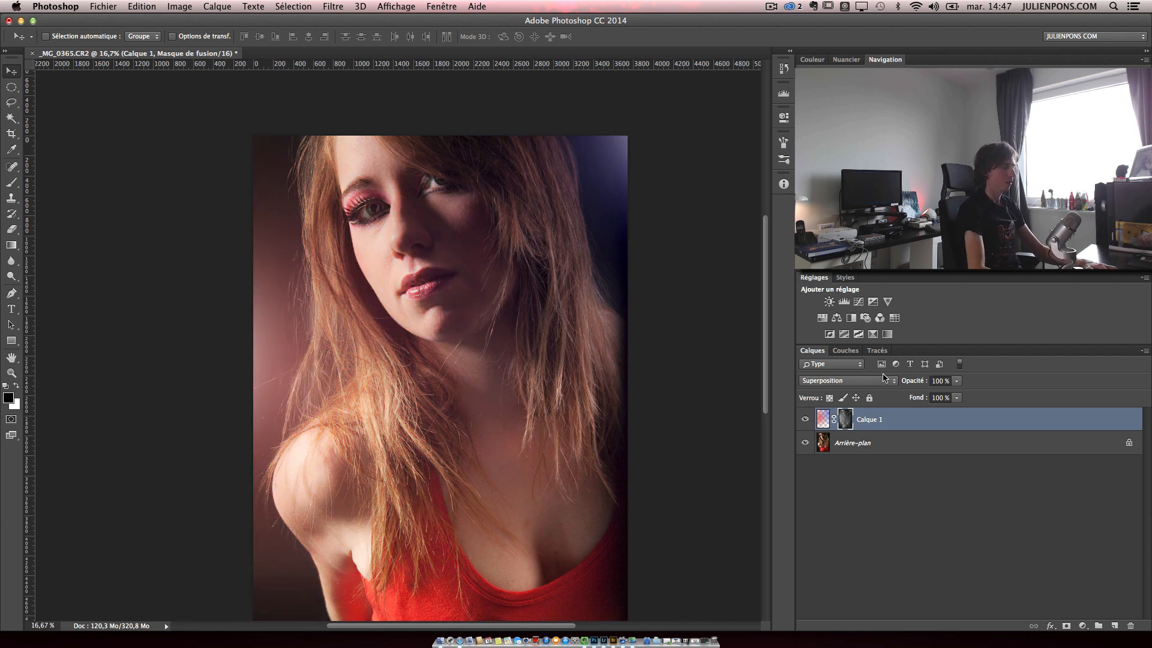
Set Calque 1 to 93% opacity with the Lumière tamisée blend mode
{"action": "key", "text": "9"}
{"action": "key", "text": "3"}
{"action": "left_click", "coordinate": [891, 383]}
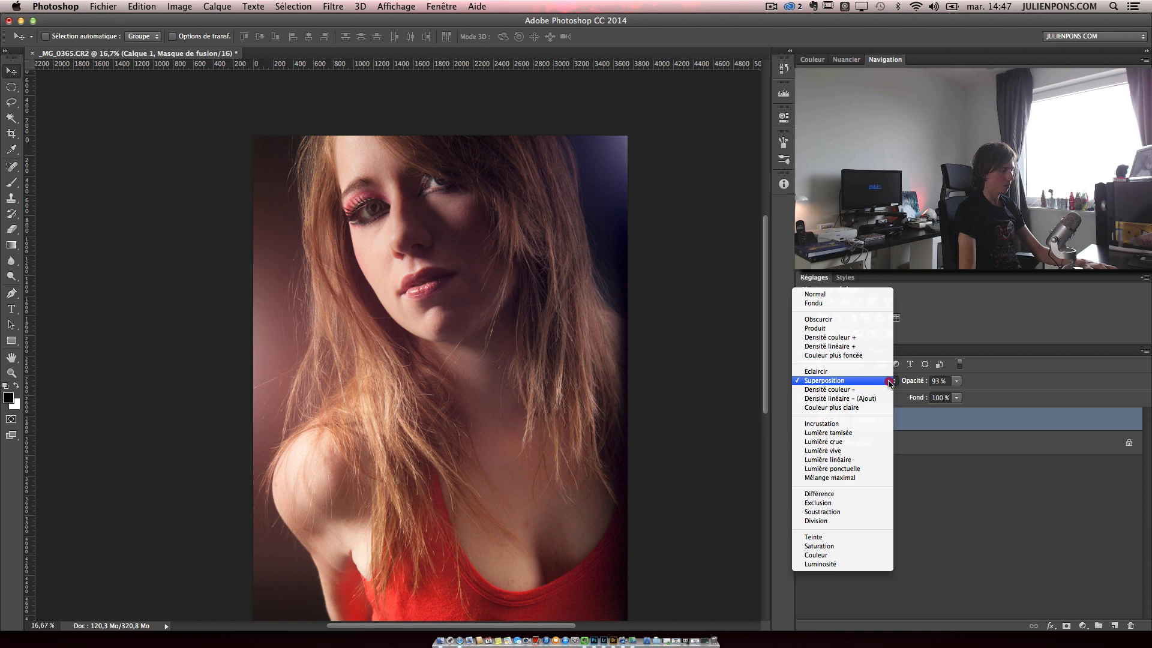
{"action": "left_click", "coordinate": [861, 432]}
Hide and show Calque 1 repeatedly to compare the photo with and without the coloured light
{"action": "left_click", "coordinate": [808, 422]}
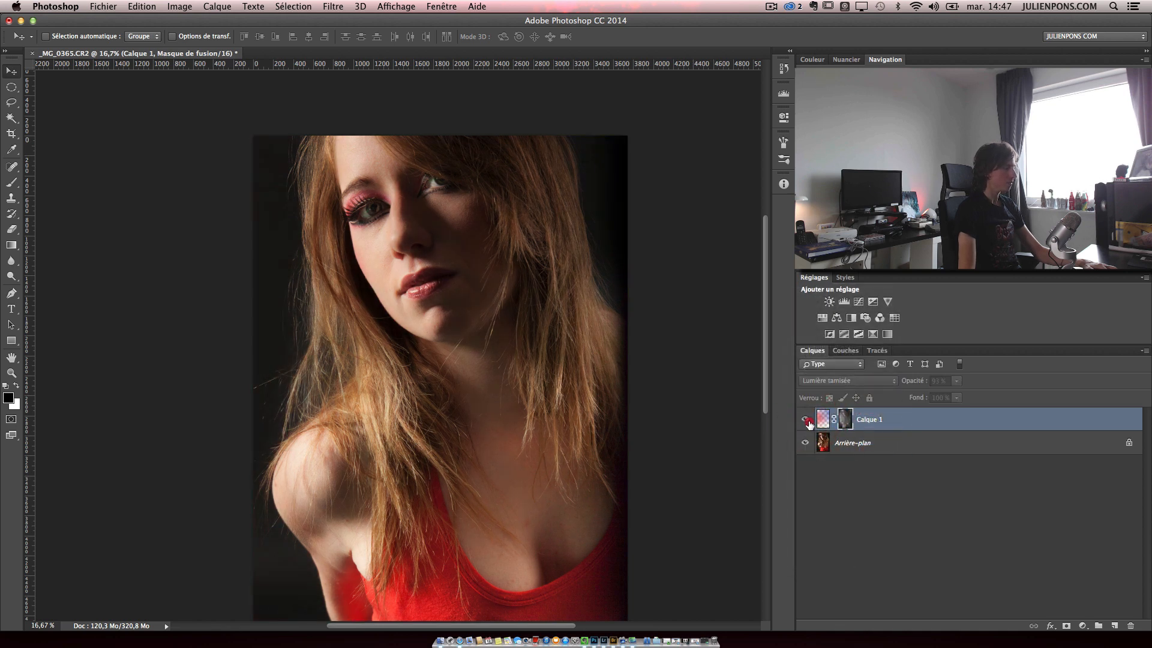
{"action": "left_click", "coordinate": [809, 422]}
{"action": "left_click", "coordinate": [808, 422]}
{"action": "left_click", "coordinate": [808, 423]}
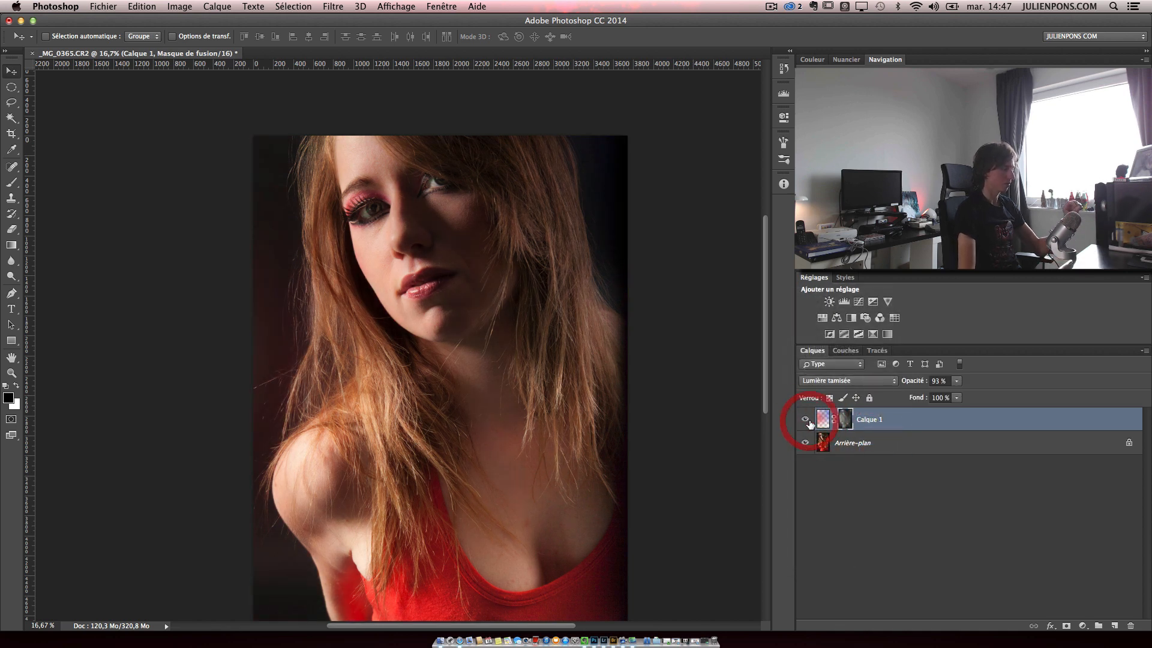
{"action": "left_click", "coordinate": [808, 423]}
{"action": "left_click", "coordinate": [808, 422]}
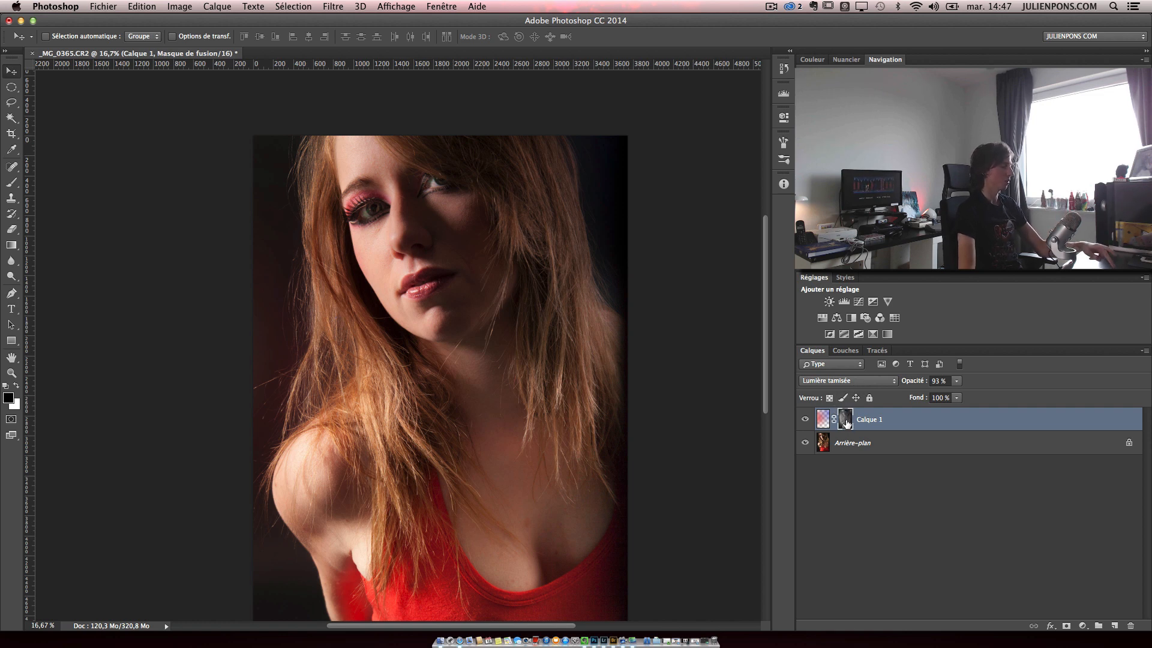
Disable and re-enable Calque 1's layer mask to compare its effect on the coloured light
{"action": "right_click", "coordinate": [846, 424]}
{"action": "left_click", "coordinate": [862, 423]}
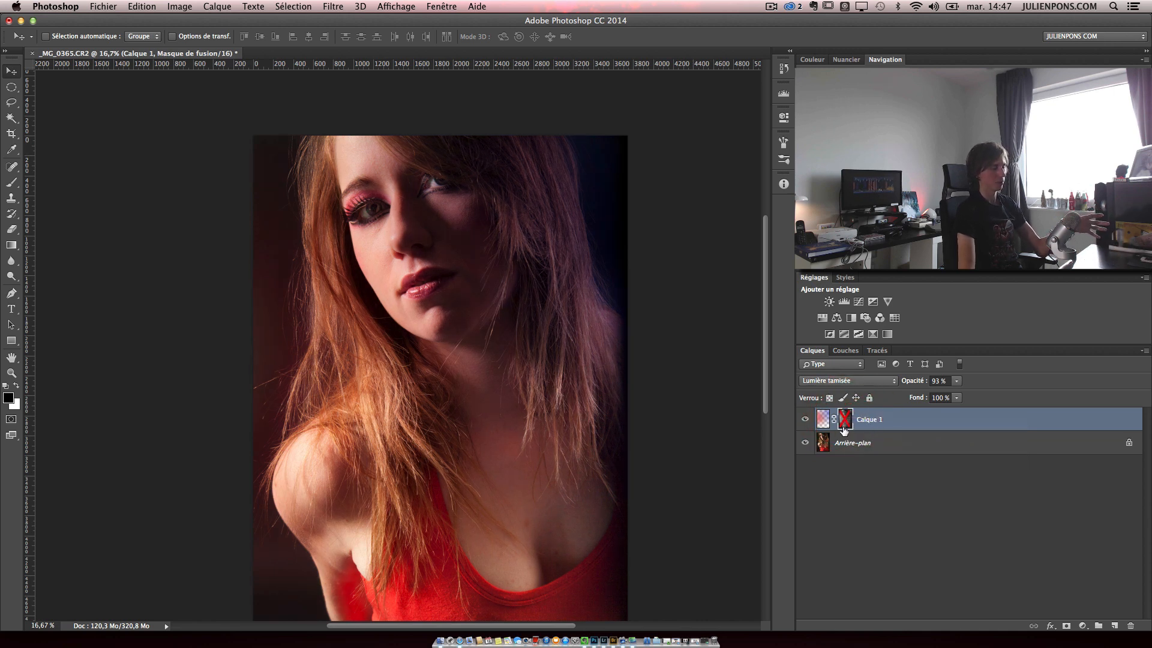
{"action": "right_click", "coordinate": [845, 428]}
{"action": "left_click", "coordinate": [870, 428]}
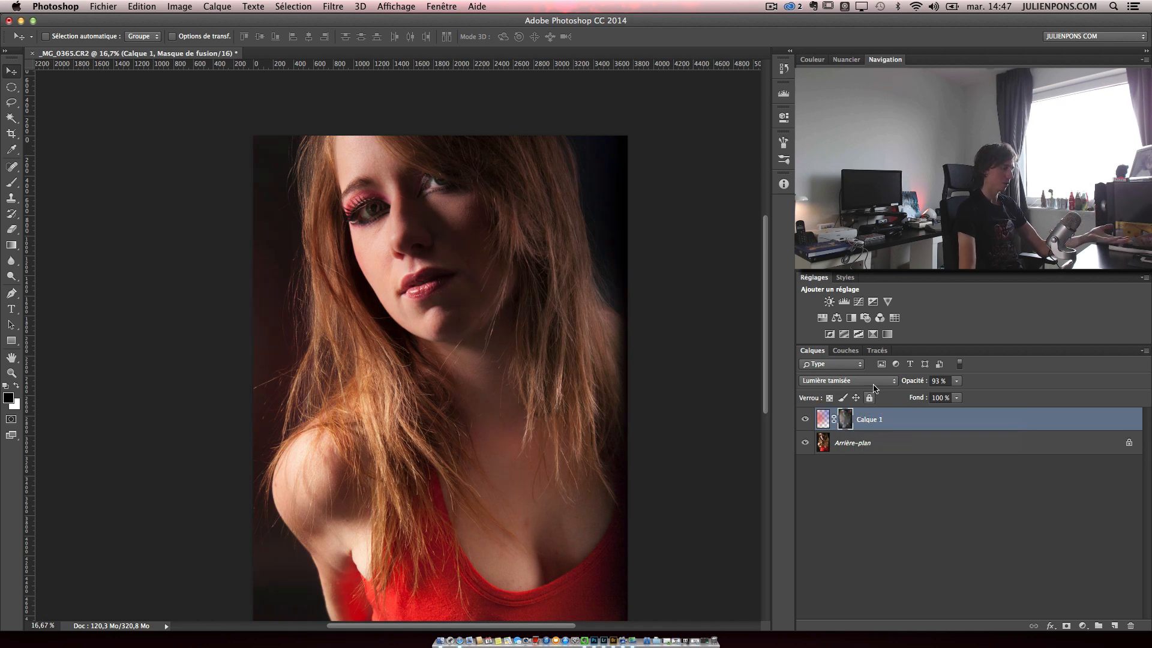
Set Calque 1's blend mode to Normal and display its layer mask alone on the canvas
{"action": "left_click", "coordinate": [848, 380]}
{"action": "left_click", "coordinate": [840, 286]}
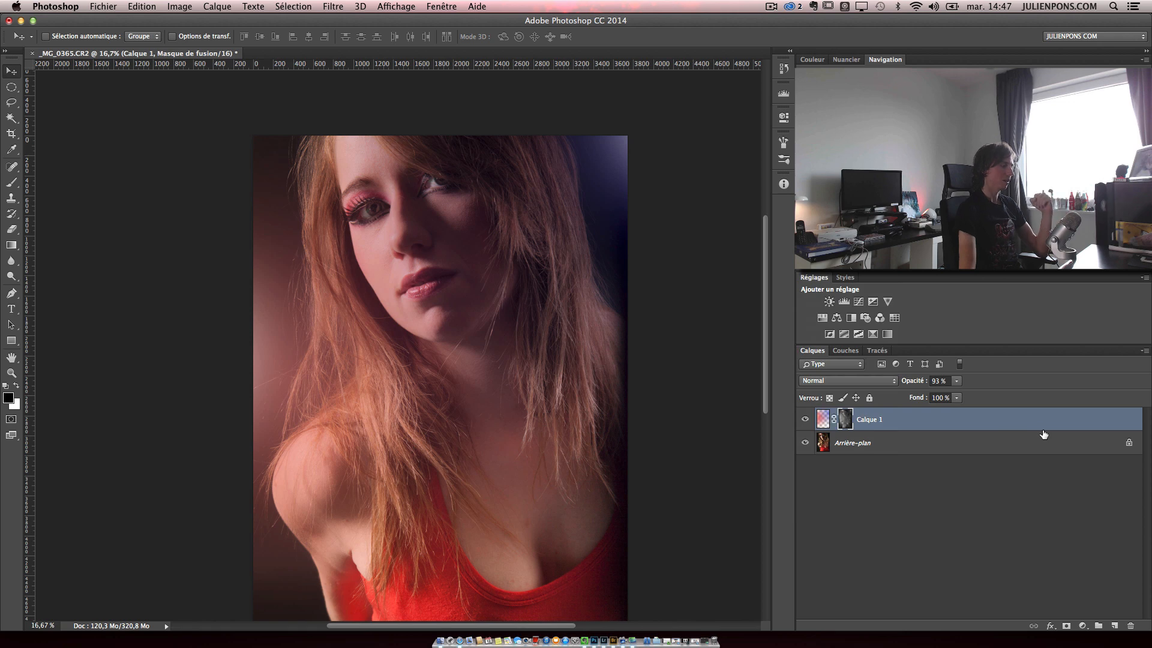
{"action": "left_click", "coordinate": [846, 421], "text": "alt"}
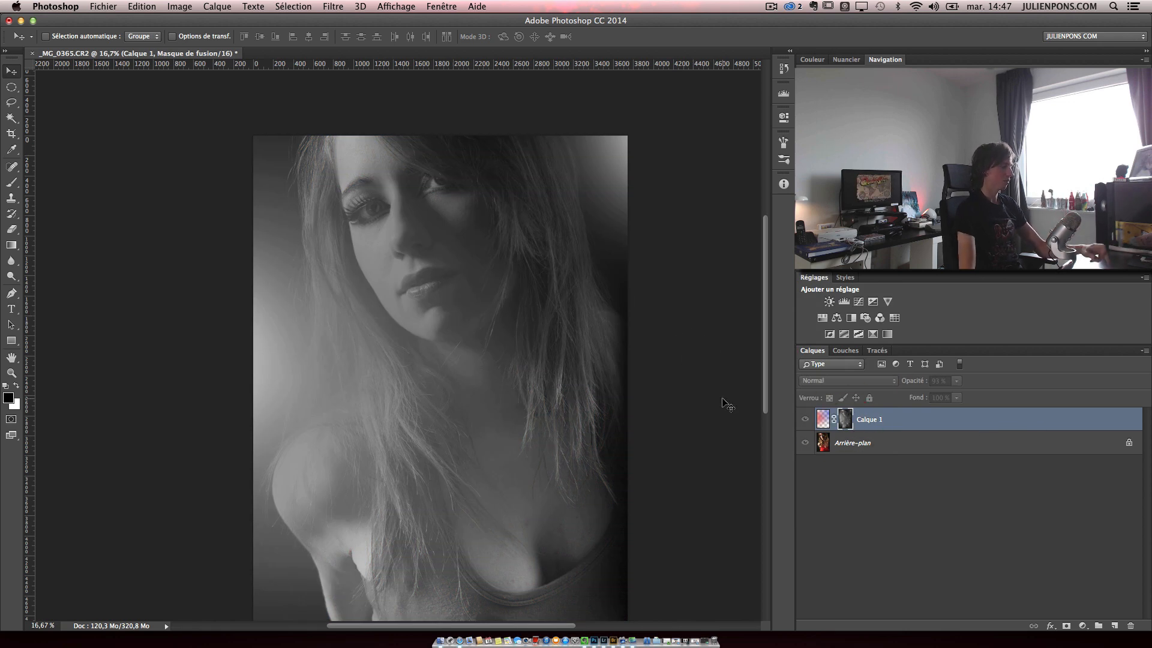
Increase the mask's contrast with Levels, setting the input black to 39 and white to 139, and return to the colour image
{"action": "key", "text": "super+l"}
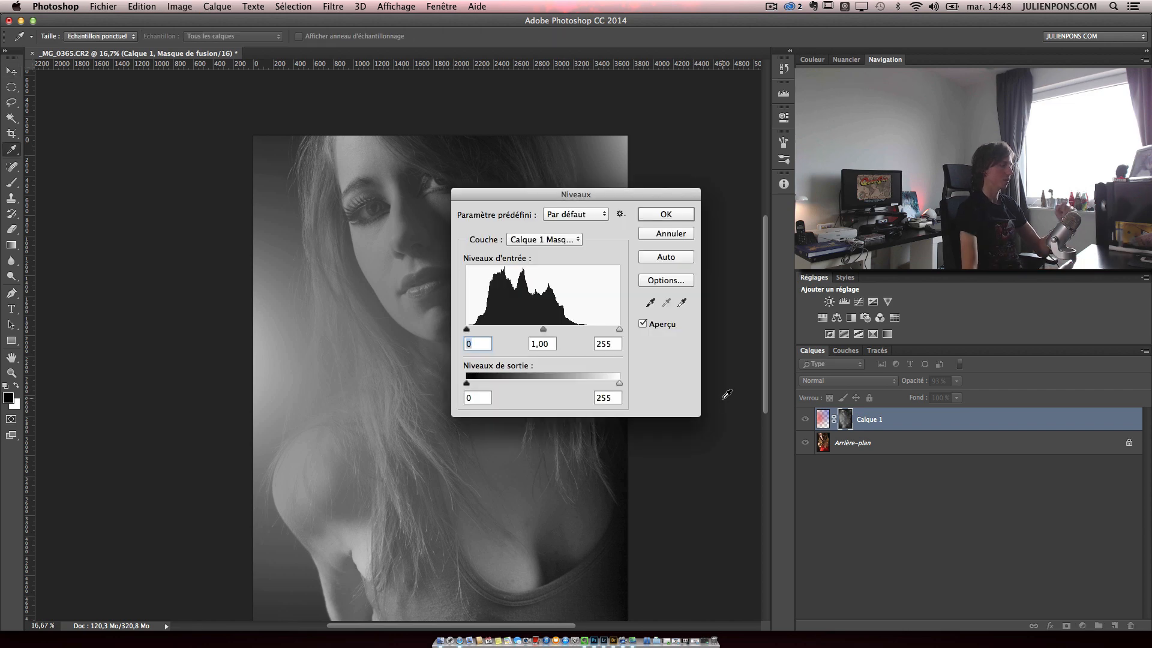
{"action": "left_click_drag", "start_coordinate": [601, 197], "coordinate": [730, 57]}
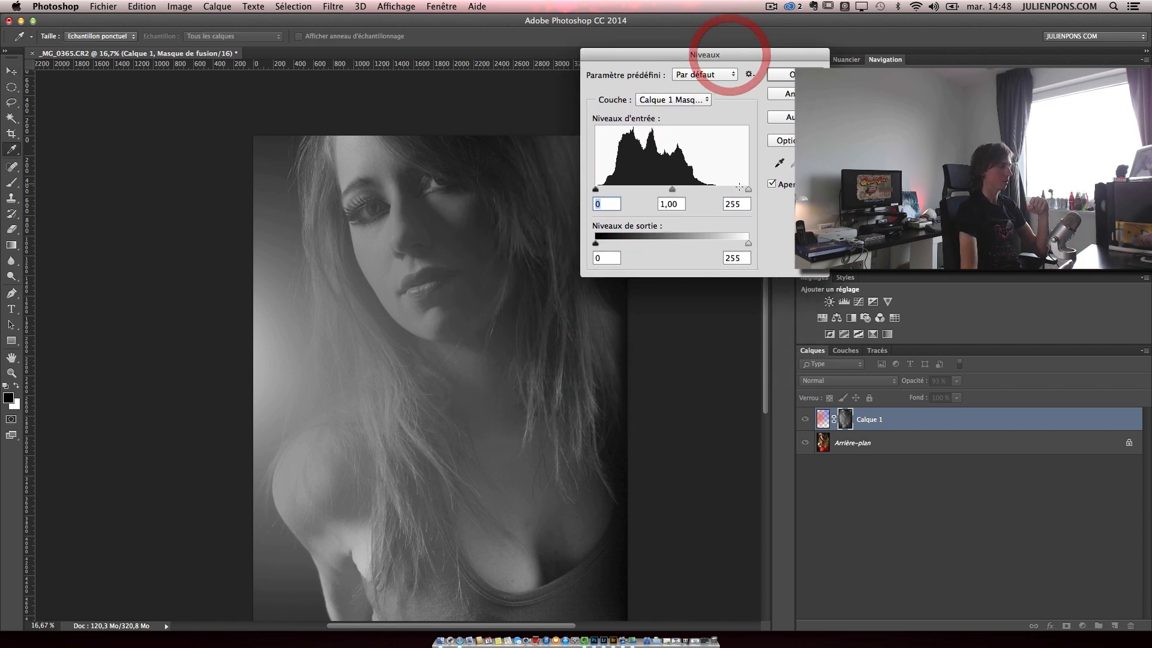
{"action": "left_click_drag", "start_coordinate": [748, 190], "coordinate": [679, 192]}
{"action": "left_click_drag", "start_coordinate": [595, 190], "coordinate": [648, 191]}
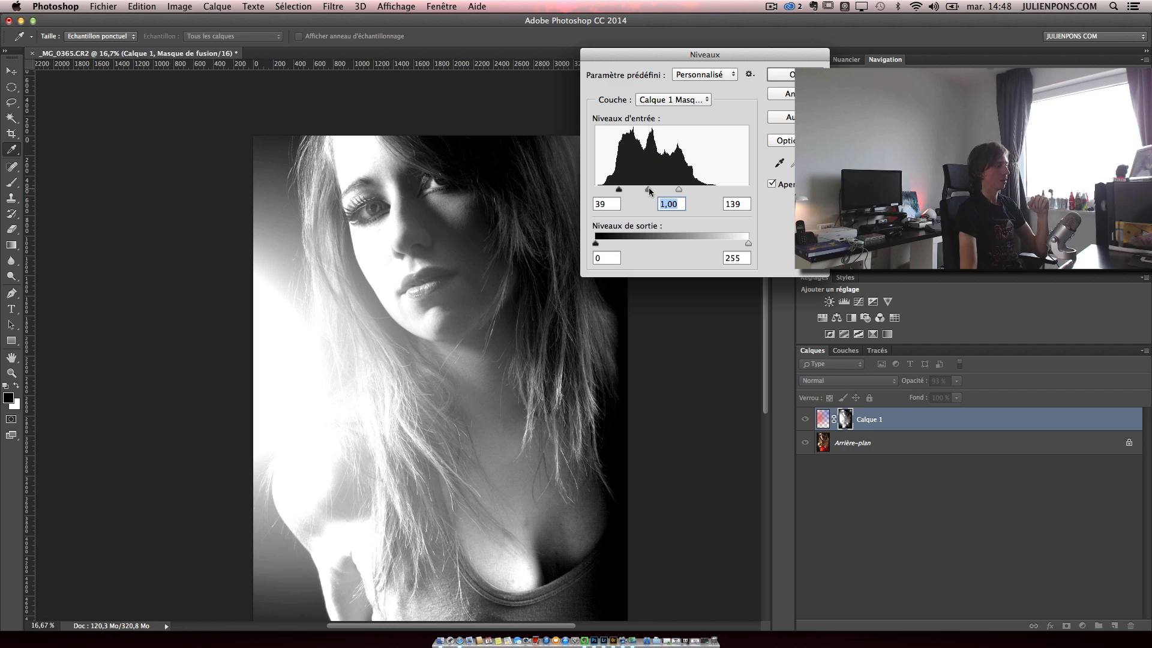
{"action": "left_click", "coordinate": [780, 75]}
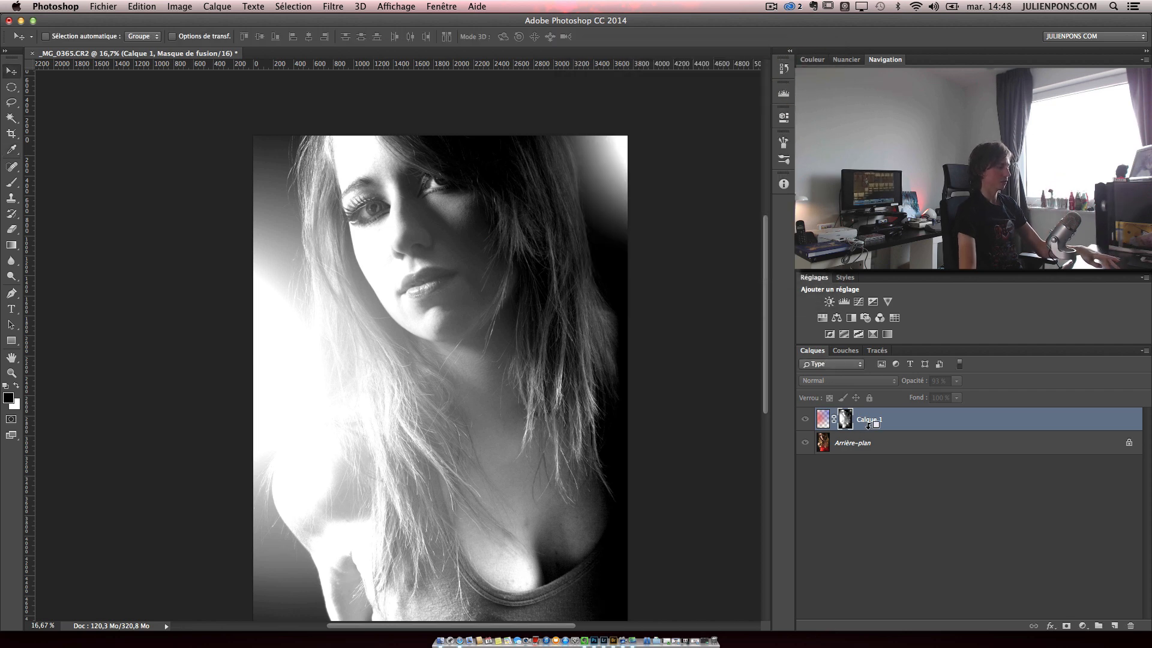
{"action": "left_click", "coordinate": [844, 419], "text": "alt"}
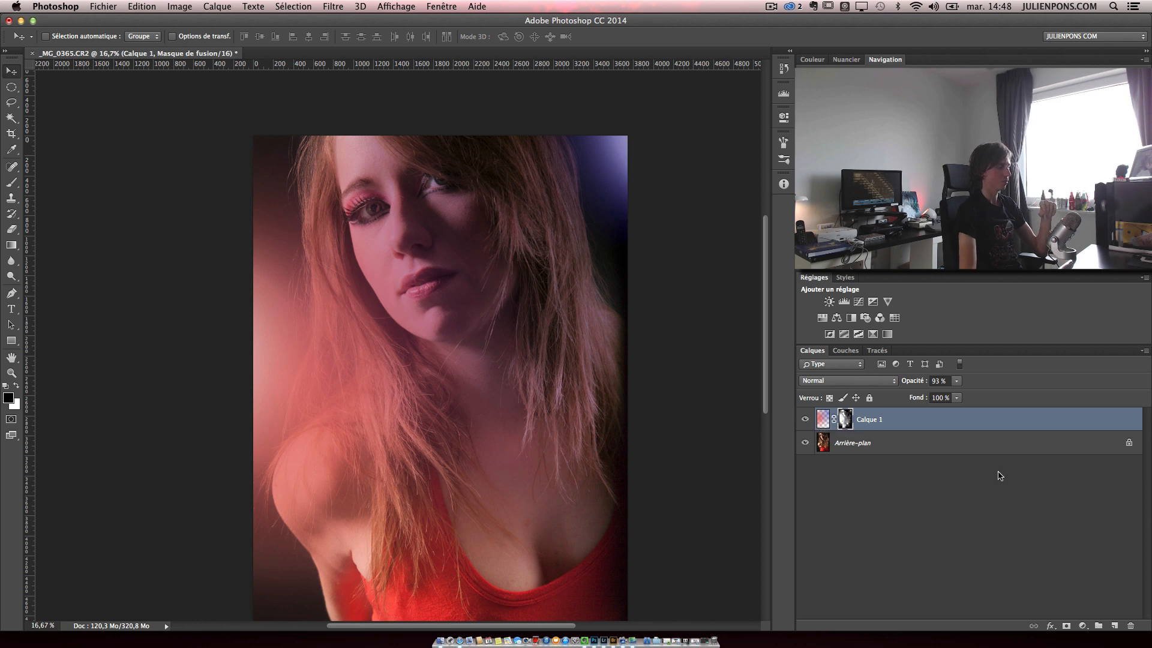
Try Incrustation and Lumière crue on Calque 1, and settle on the Lumière tamisée blend mode
{"action": "left_click", "coordinate": [882, 384]}
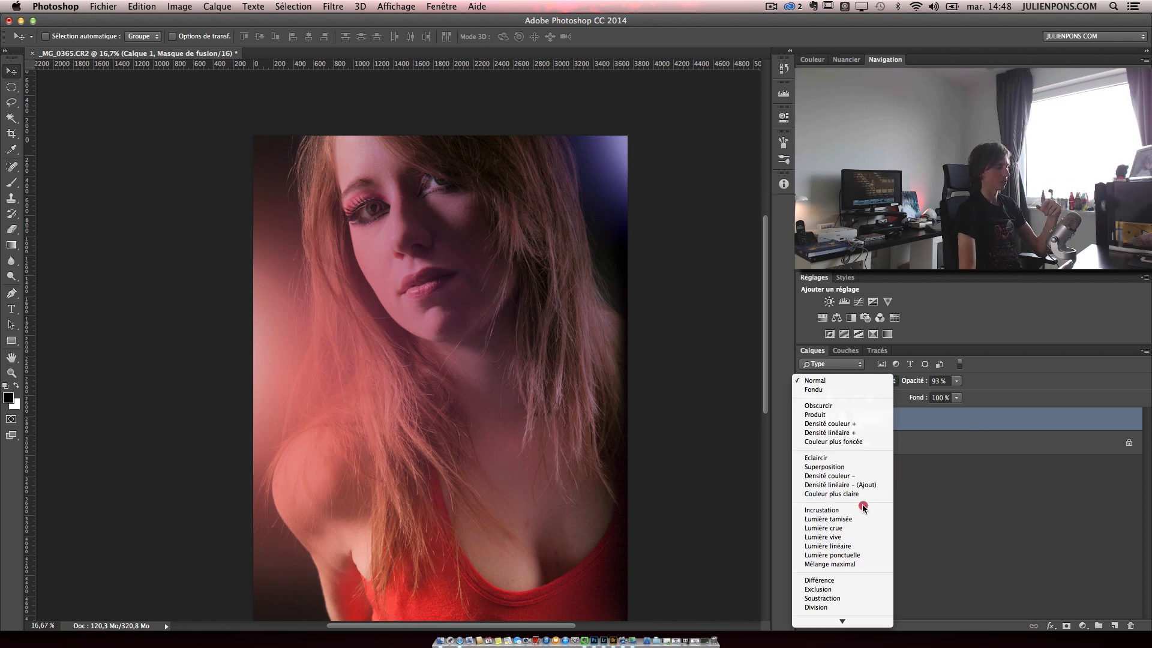
{"action": "left_click", "coordinate": [862, 510]}
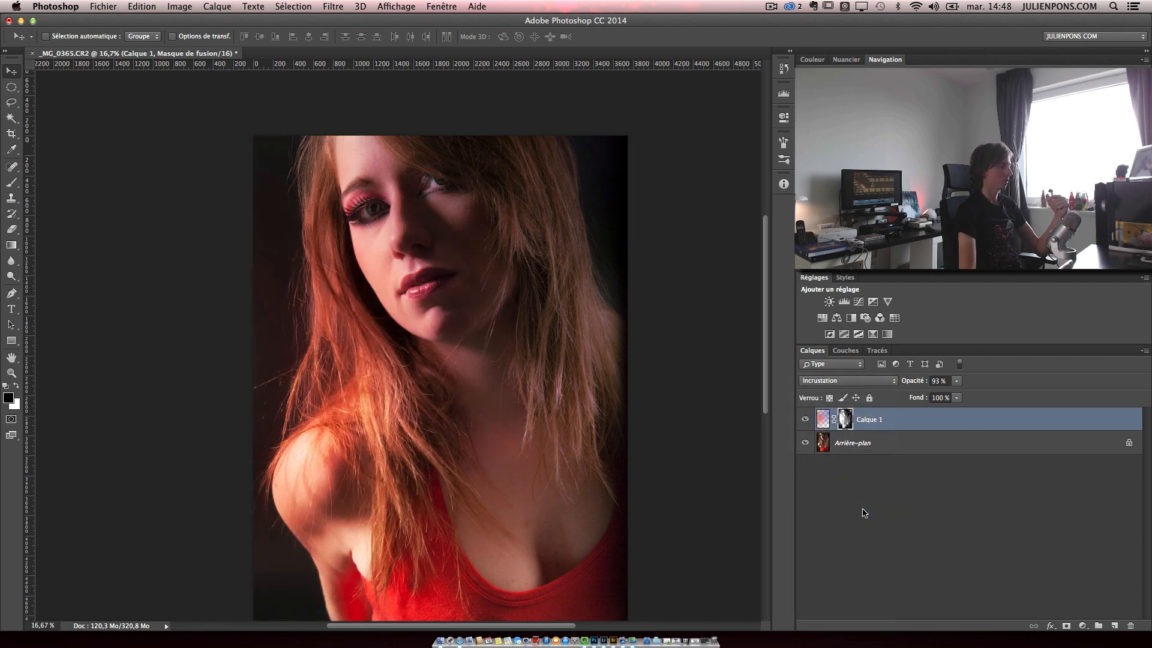
{"action": "left_click", "coordinate": [858, 381]}
{"action": "left_click", "coordinate": [858, 397]}
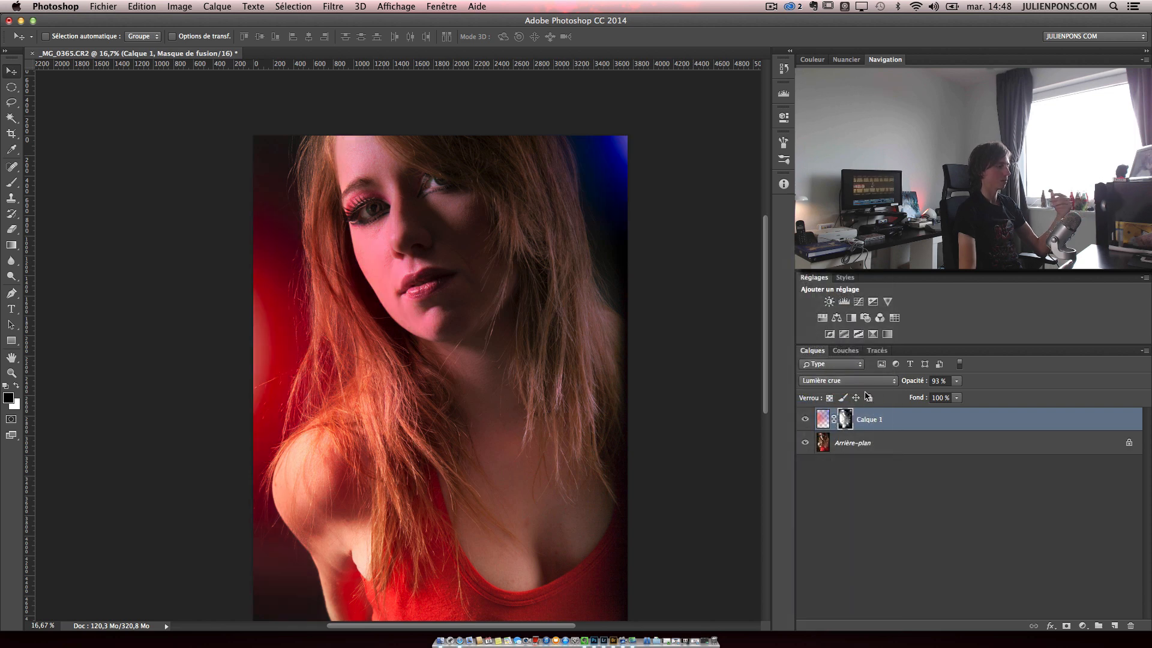
{"action": "left_click", "coordinate": [858, 382]}
{"action": "left_click", "coordinate": [854, 372]}
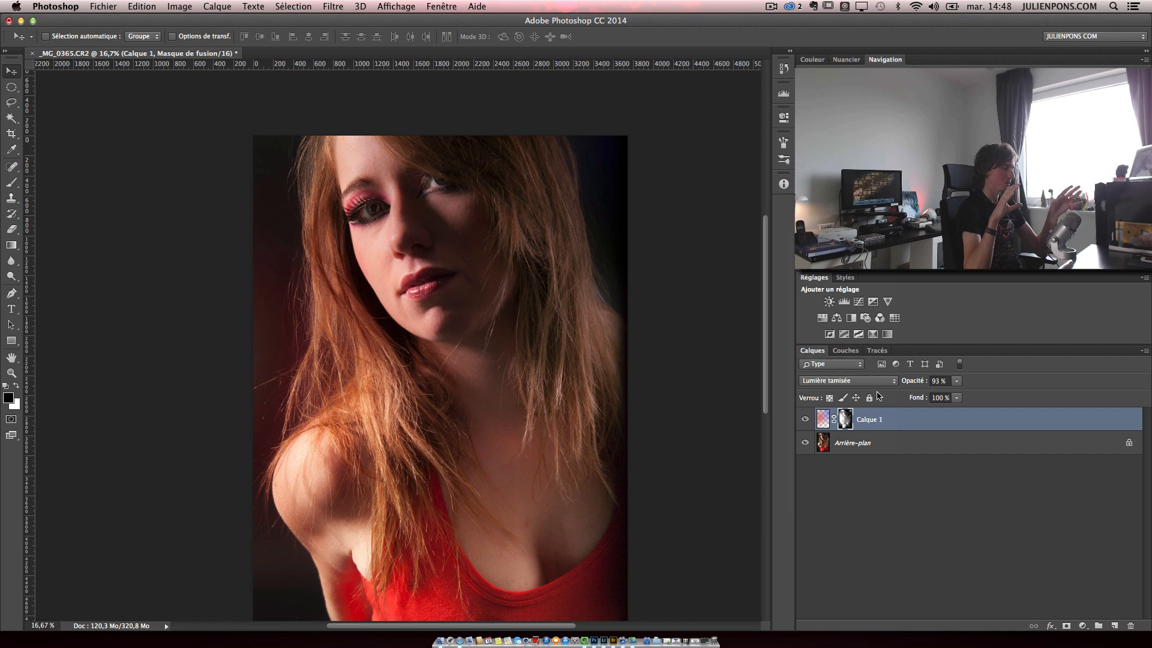
Undo Calque 1's recent blend mode and mask Levels changes, back to Lumière tamisée with the lower-contrast mask
{"action": "left_click", "coordinate": [877, 380]}
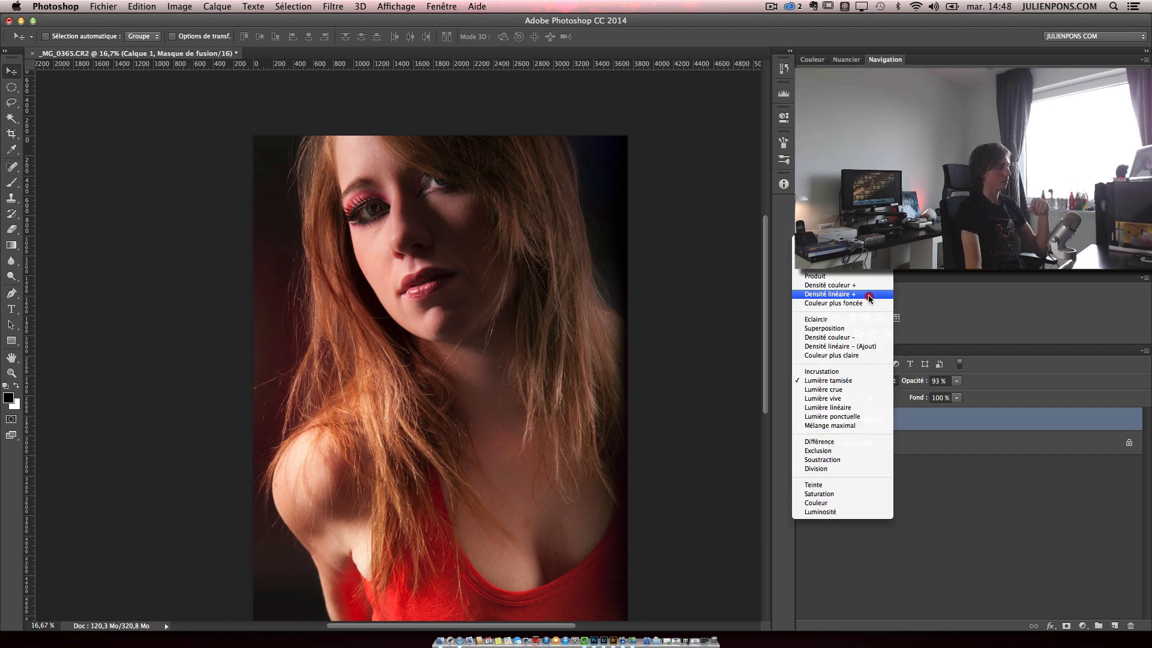
{"action": "left_click", "coordinate": [857, 242]}
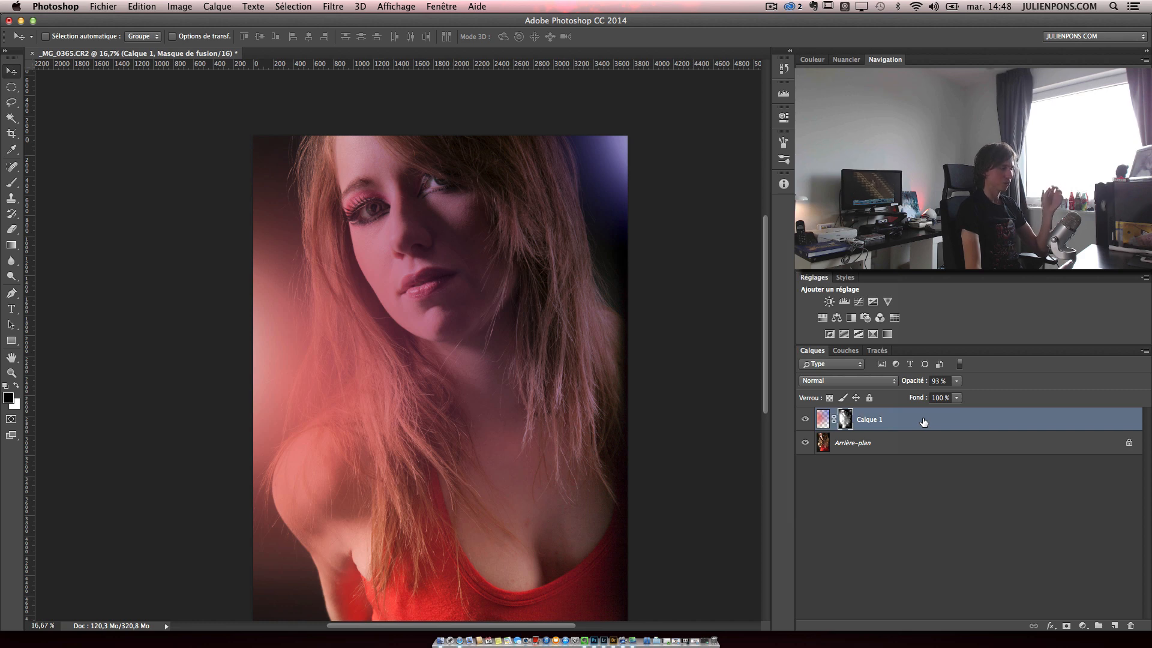
{"action": "key", "text": "alt+super+z"}
{"action": "key", "text": "alt+super+z"}
{"action": "key", "text": "alt+super+z"}
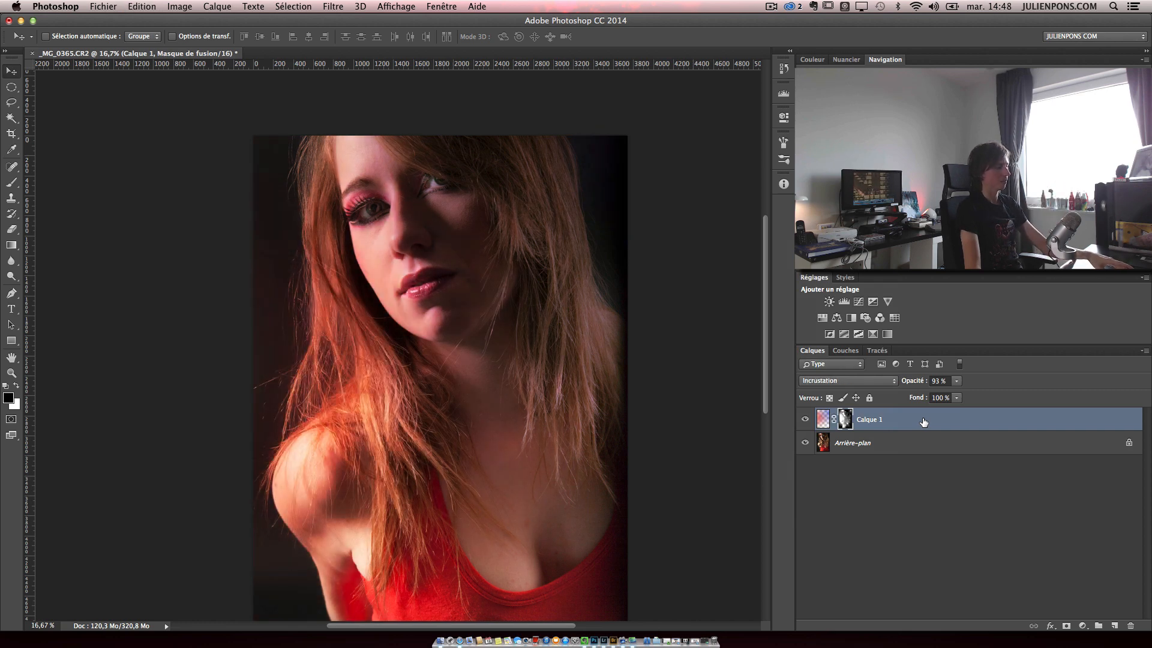
{"action": "key", "text": "alt+super+z"}
{"action": "key", "text": "alt+super+z"}
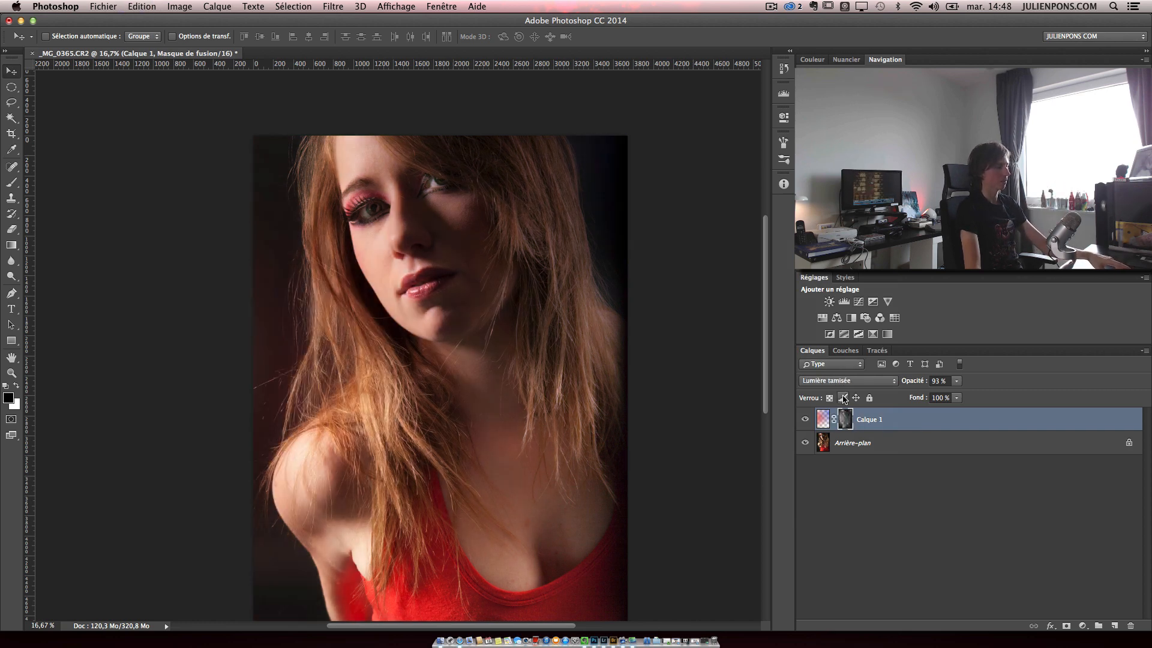
Set Calque 1's blend mode to Normal and its opacity to 100%
{"action": "left_click", "coordinate": [845, 383]}
{"action": "left_click", "coordinate": [852, 241]}
{"action": "left_click_drag", "start_coordinate": [913, 383], "coordinate": [969, 383]}
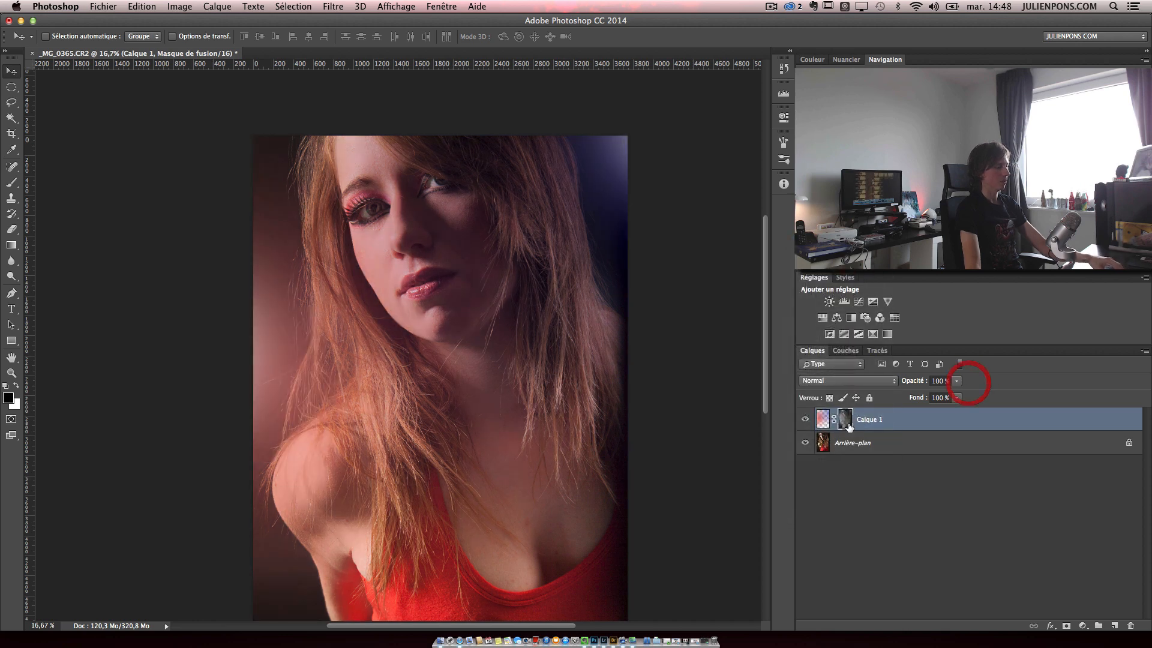
Try painting on Calque 1's layer mask over the hair beside the red glow with a 1136 px brush
{"action": "left_click", "coordinate": [847, 421]}
{"action": "key", "text": "b"}
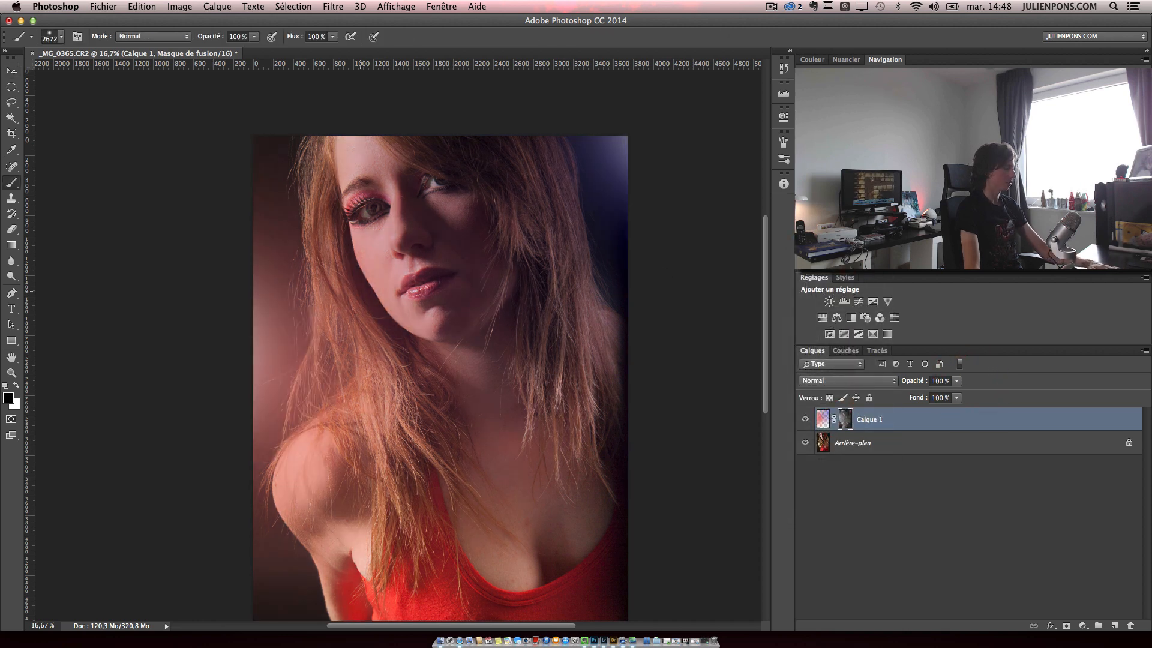
{"action": "left_click_drag", "start_coordinate": [334, 291], "coordinate": [324, 291]}
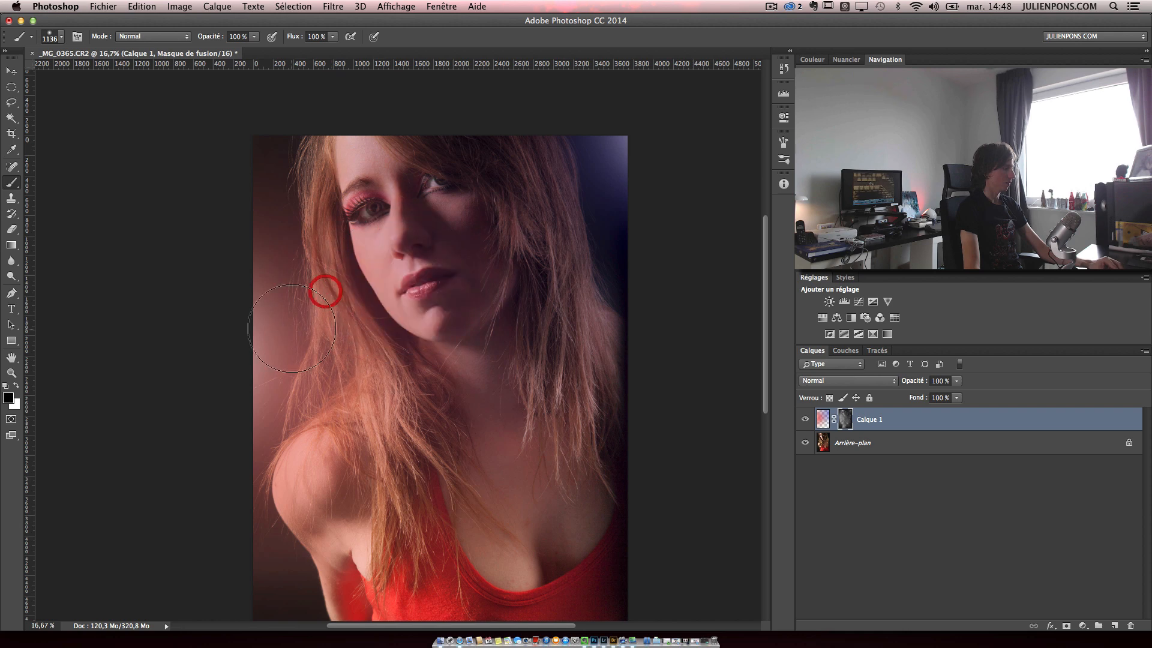
{"action": "mouse_move", "coordinate": [301, 329]}
{"action": "left_mouse_down"}
{"action": "mouse_move", "coordinate": [295, 382]}
{"action": "mouse_move", "coordinate": [291, 373]}
{"action": "left_mouse_up"}
{"action": "key", "text": "super+z"}
{"action": "left_click", "coordinate": [843, 398]}
{"action": "left_click", "coordinate": [846, 423]}
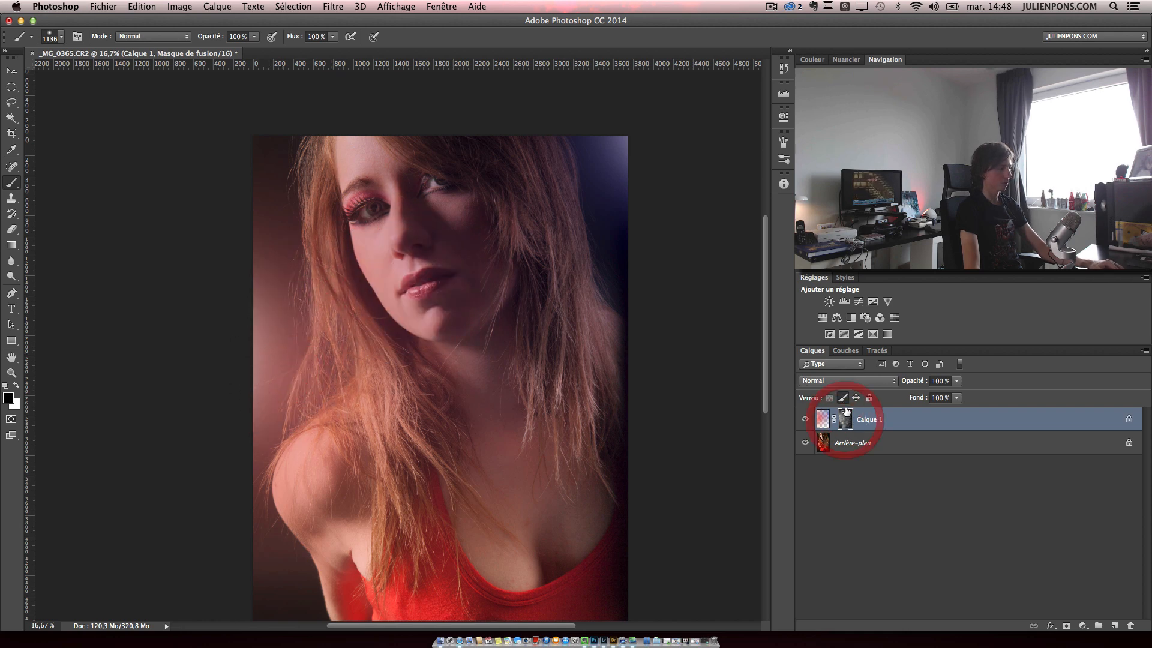
{"action": "left_click", "coordinate": [843, 399]}
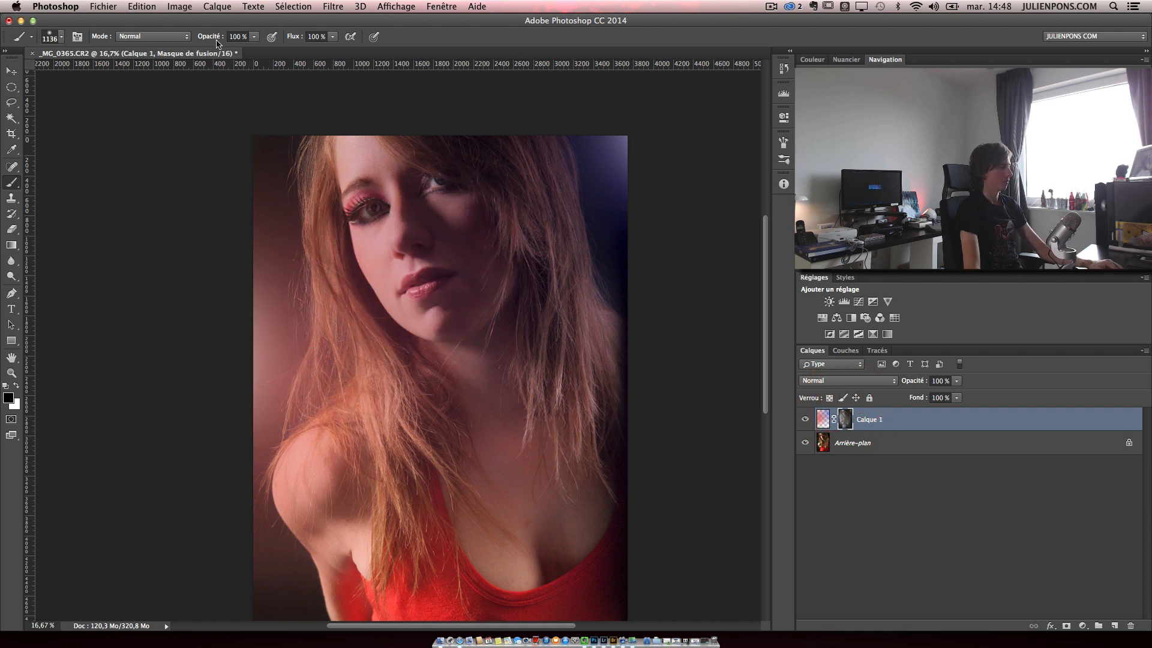
{"action": "key", "text": "x"}
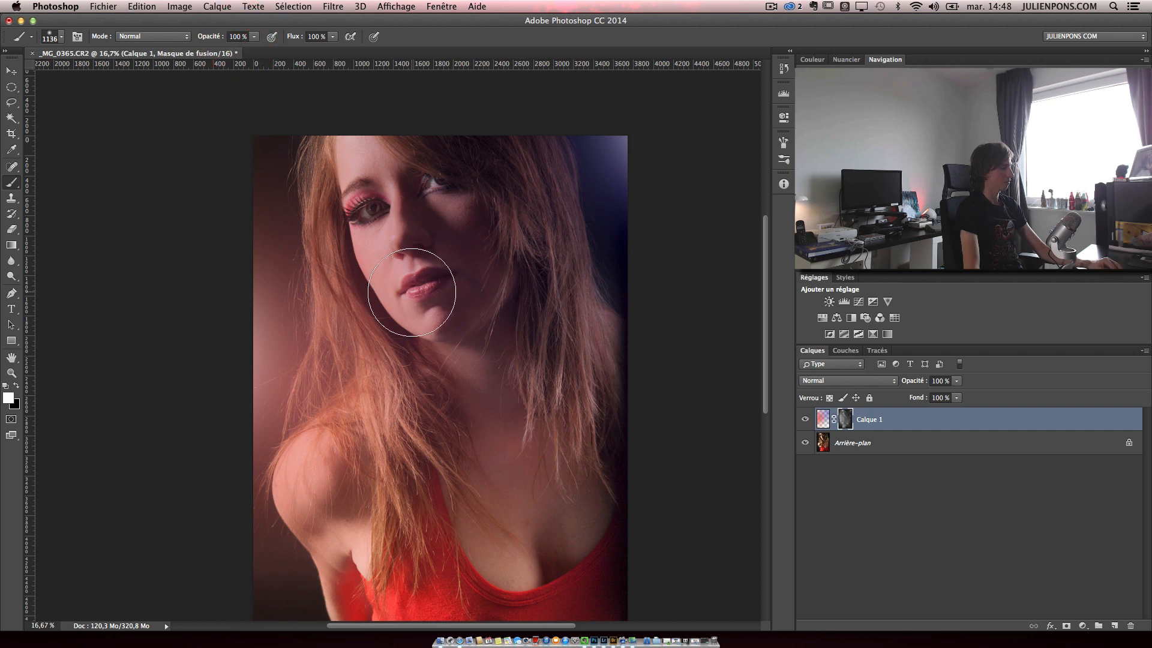
{"action": "mouse_move", "coordinate": [313, 319]}
{"action": "left_mouse_down"}
{"action": "mouse_move", "coordinate": [305, 351]}
{"action": "mouse_move", "coordinate": [417, 347]}
{"action": "left_mouse_up"}
{"action": "key", "text": "x"}
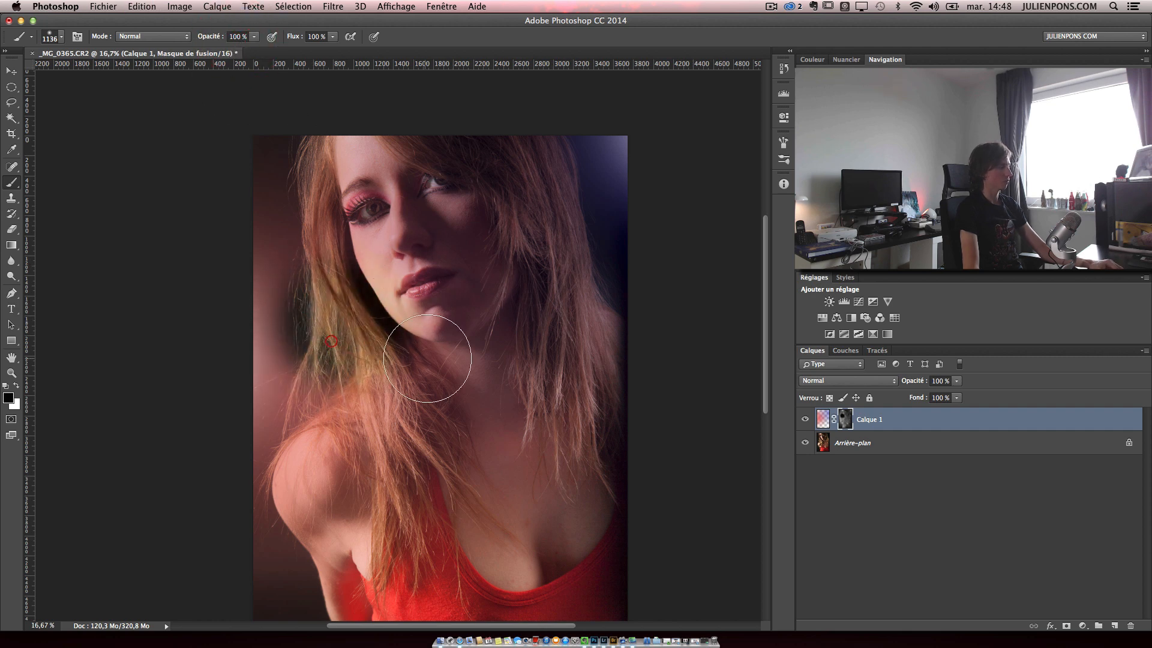
Paint Calque 1's mask with a 3980 px brush, white over the face and red glow, black over the chest
{"action": "key", "text": "x"}
{"action": "left_click_drag", "start_coordinate": [308, 326], "coordinate": [452, 332]}
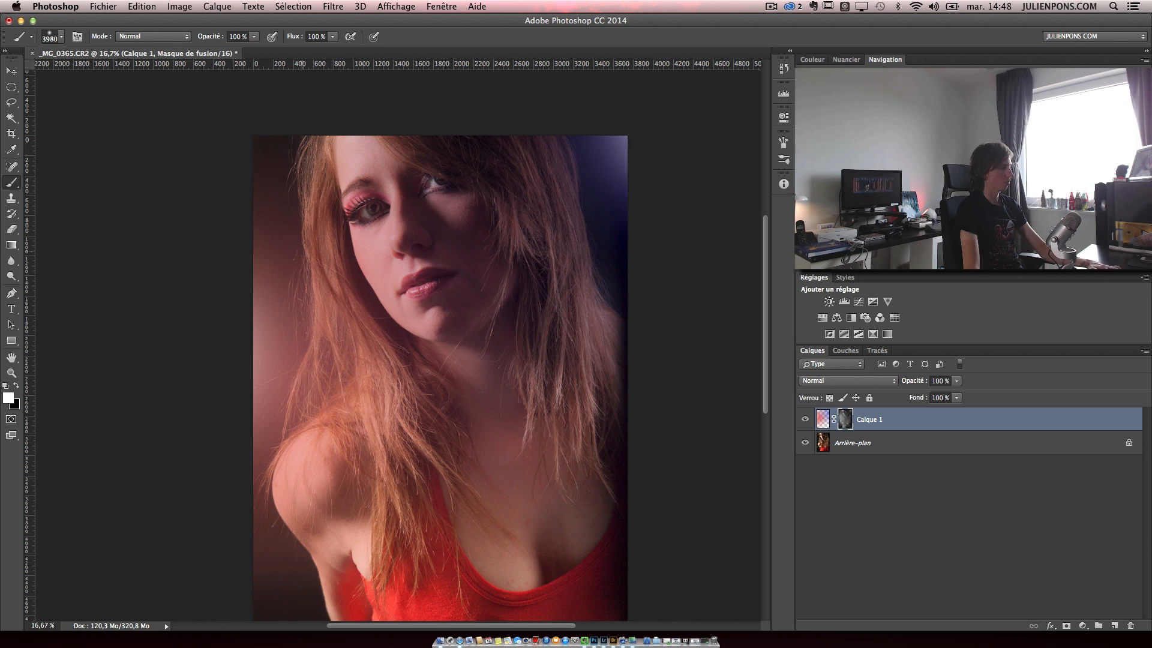
{"action": "left_click", "coordinate": [436, 323]}
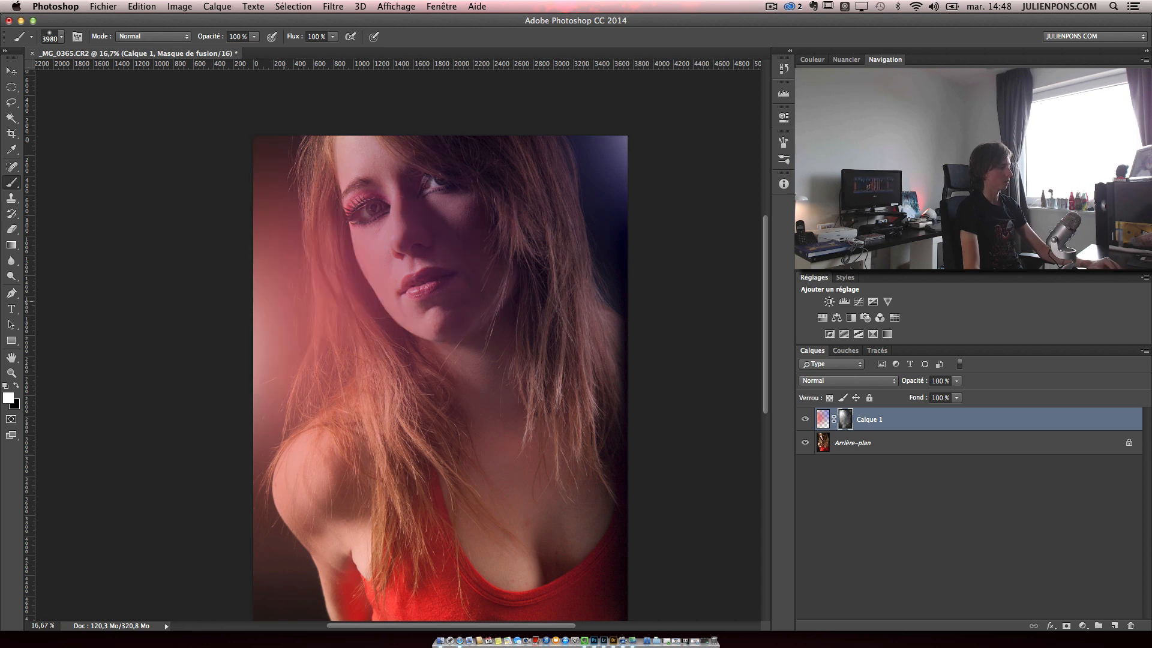
{"action": "left_click", "coordinate": [284, 300]}
{"action": "key", "text": "x"}
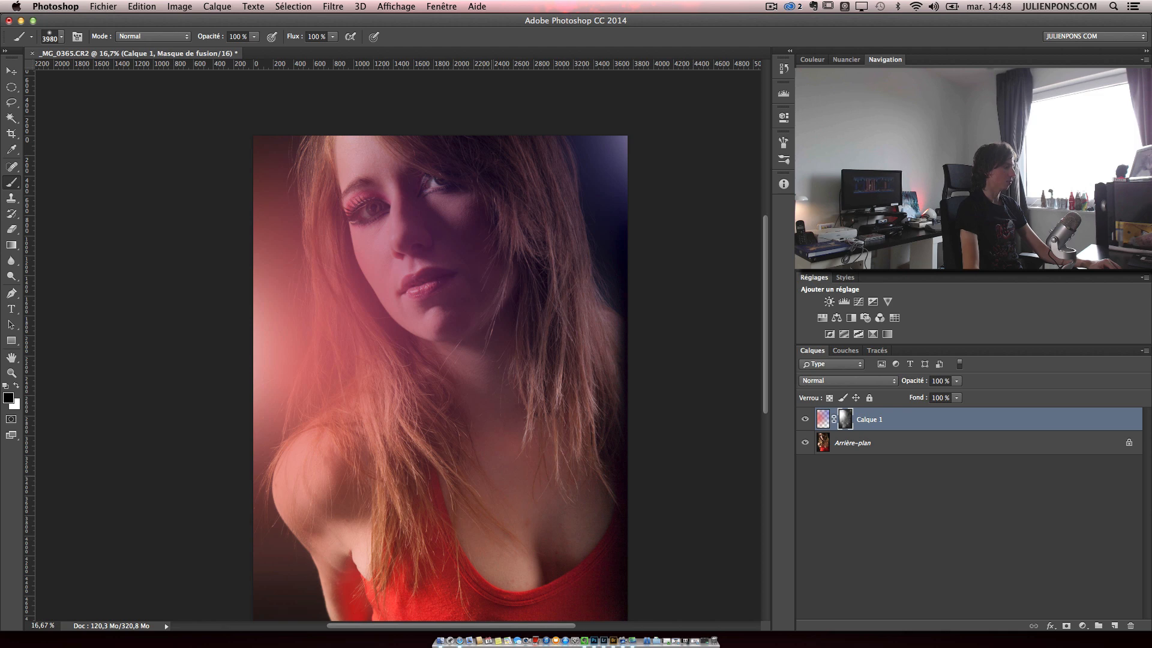
{"action": "left_click", "coordinate": [429, 397]}
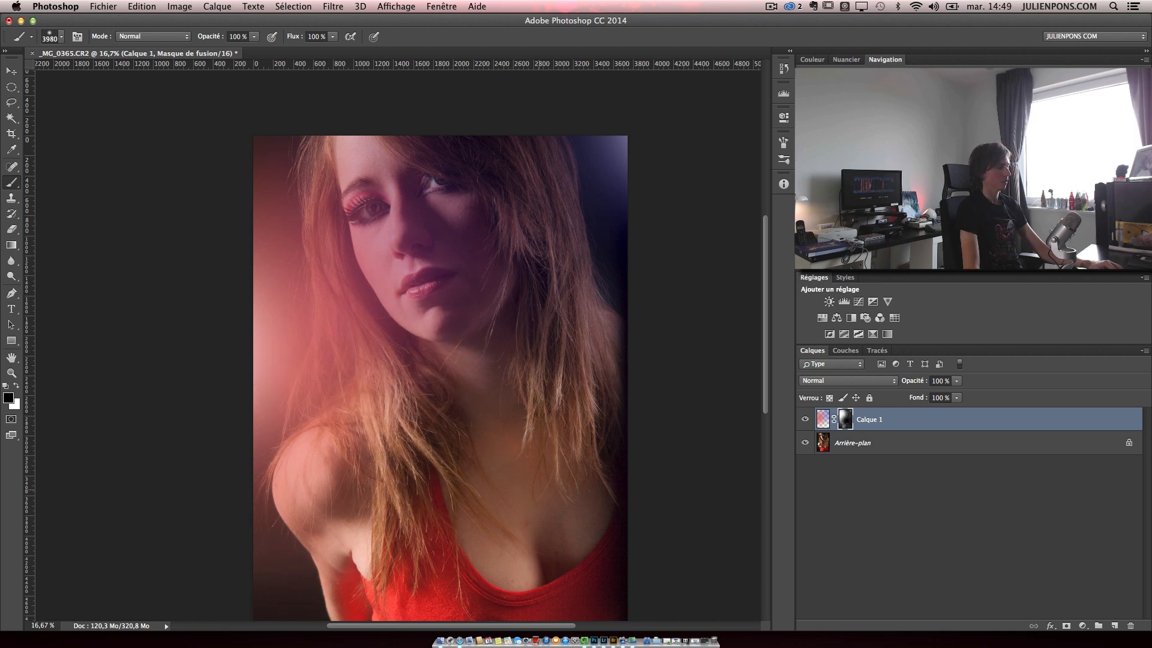
Raise the saturation of Calque 1's colour content to +70 with Teinte/Saturation
{"action": "left_click", "coordinate": [823, 417]}
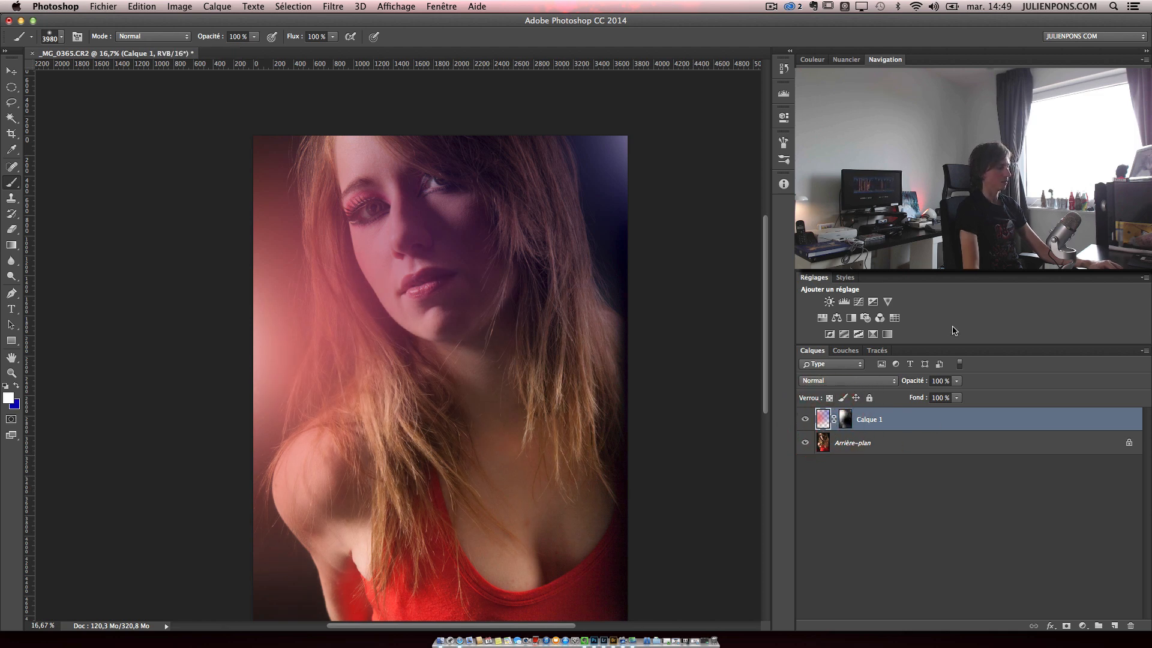
{"action": "key", "text": "super+u"}
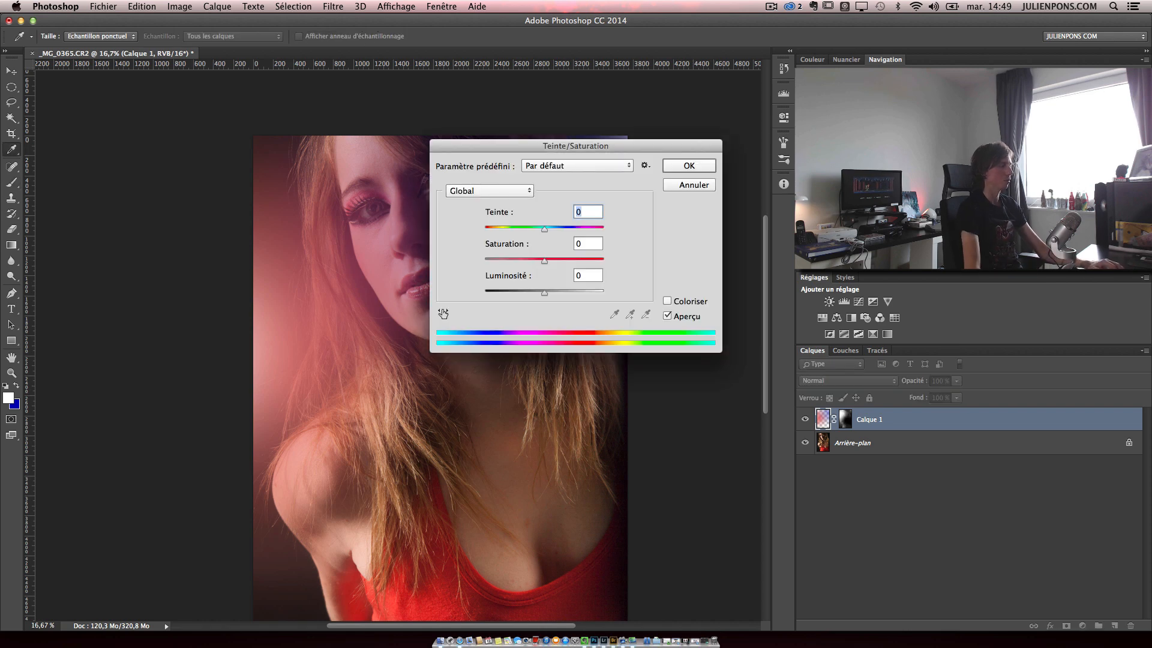
{"action": "left_click_drag", "start_coordinate": [690, 144], "coordinate": [835, 42]}
{"action": "left_click_drag", "start_coordinate": [691, 157], "coordinate": [733, 160]}
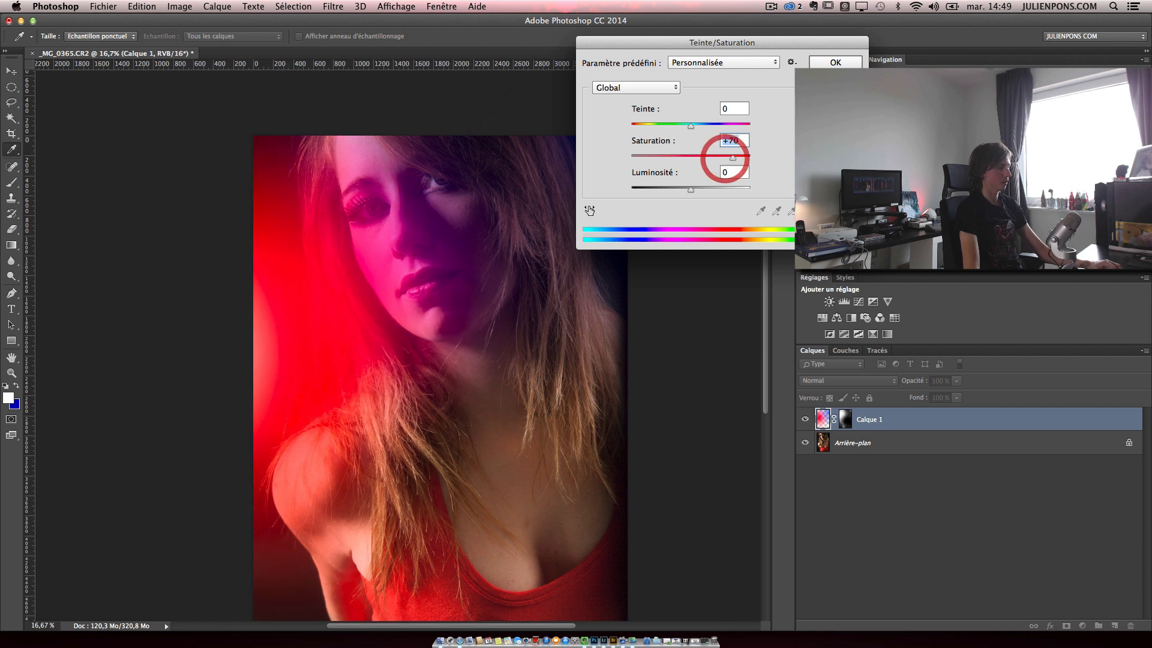
{"action": "key", "text": "Return"}
Set Calque 1's blend mode to Lumière tamisée and its opacity to 80%
{"action": "left_click", "coordinate": [859, 364]}
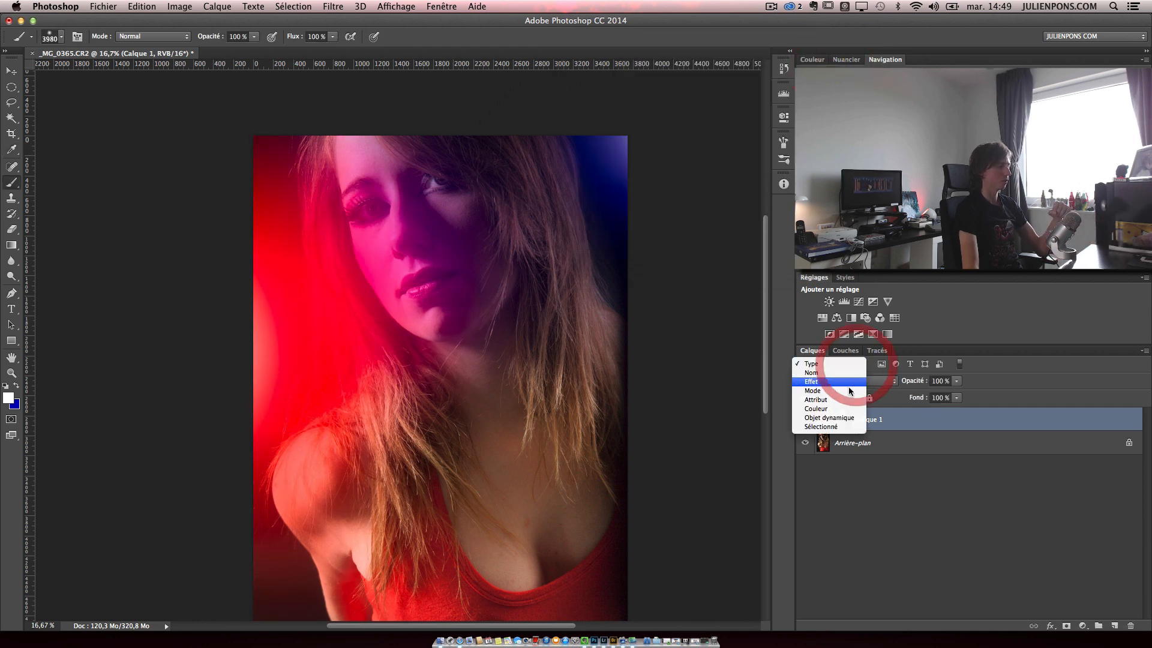
{"action": "left_click", "coordinate": [890, 382]}
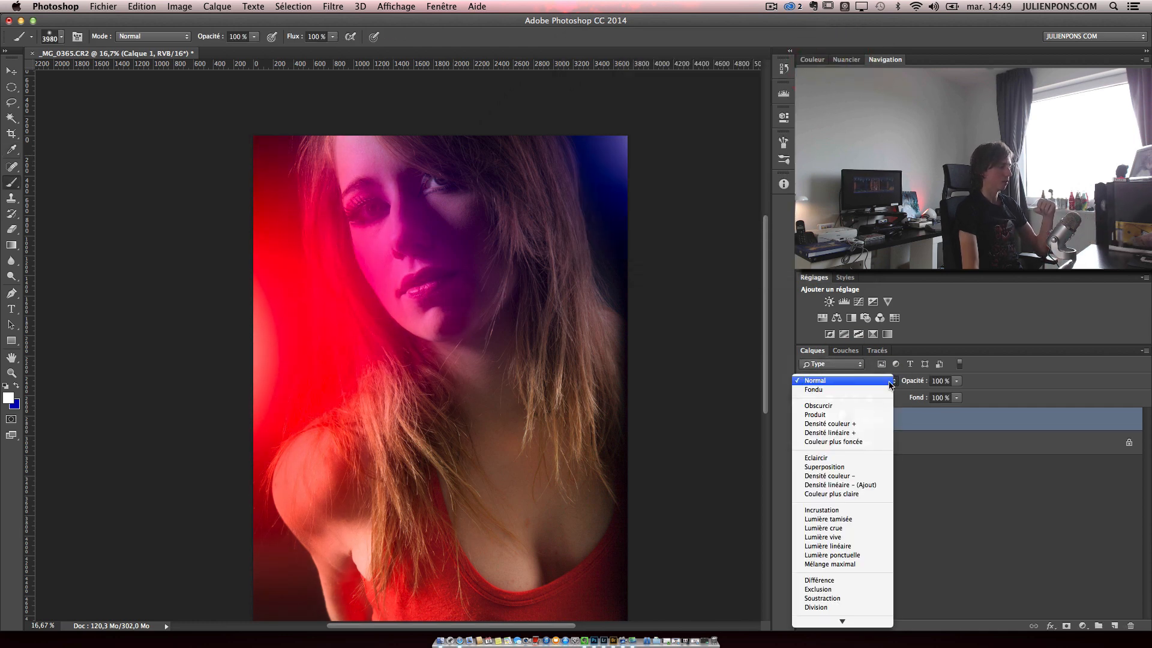
{"action": "left_click", "coordinate": [873, 520]}
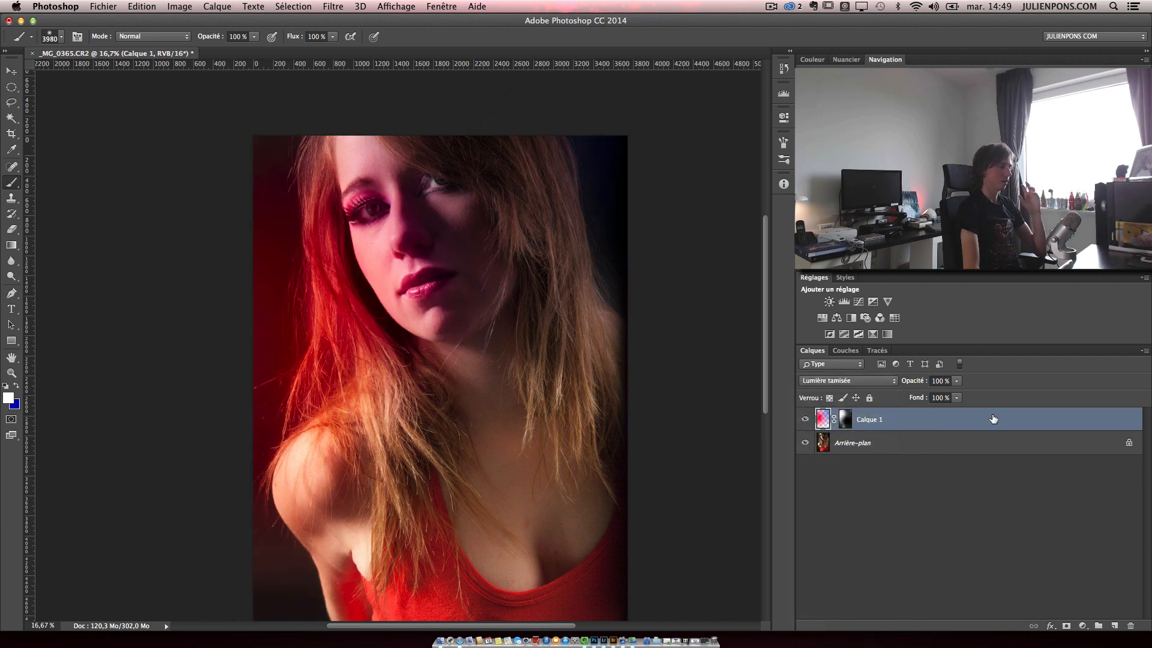
{"action": "mouse_move", "coordinate": [907, 382]}
{"action": "left_mouse_down"}
{"action": "mouse_move", "coordinate": [891, 382]}
{"action": "mouse_move", "coordinate": [924, 383]}
{"action": "left_mouse_up"}
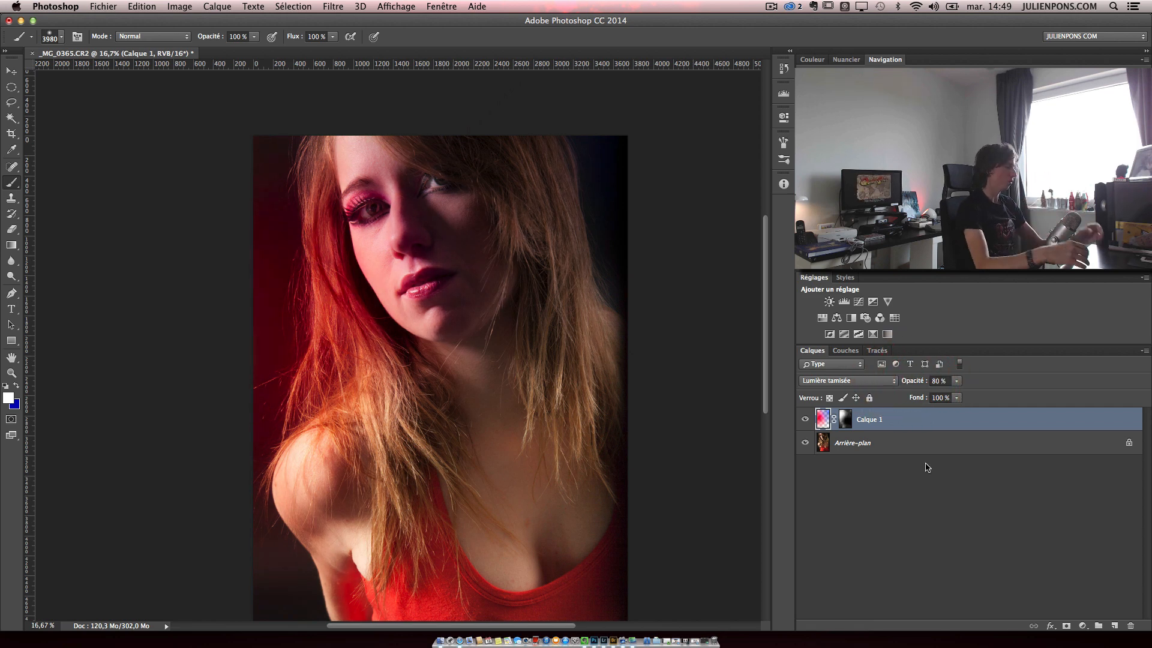
Undo Calque 1's mask painting, saturation, blend mode and opacity changes, back to Normal at 93% opacity
{"action": "key", "text": "super+z"}
{"action": "key", "text": "alt+super+z"}
{"action": "key", "text": "alt+super+z"}
{"action": "key", "text": "alt+super+z"}
{"action": "key", "text": "alt+super+z"}
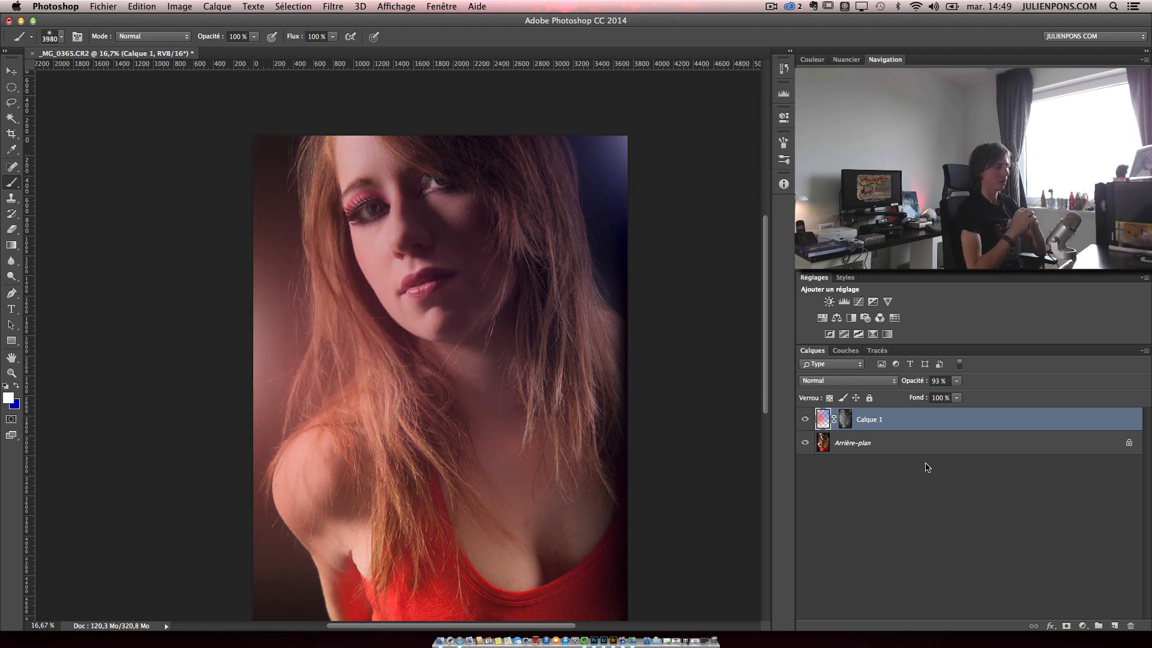
Check Calque 1's layer mask alone on the canvas, and duplicate the layer together with its mask
{"action": "left_click", "coordinate": [845, 418], "text": "alt"}
{"action": "left_click", "coordinate": [846, 418], "text": "alt"}
{"action": "left_click", "coordinate": [825, 423]}
{"action": "key", "text": "super+j"}
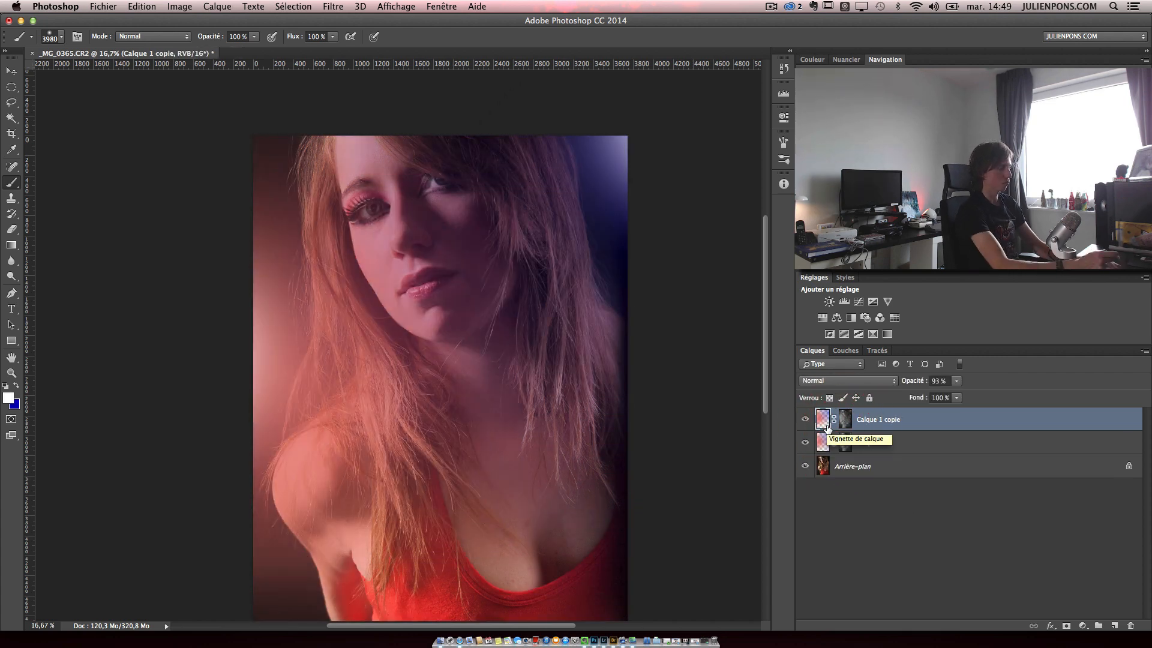
{"action": "key", "text": "super+y"}
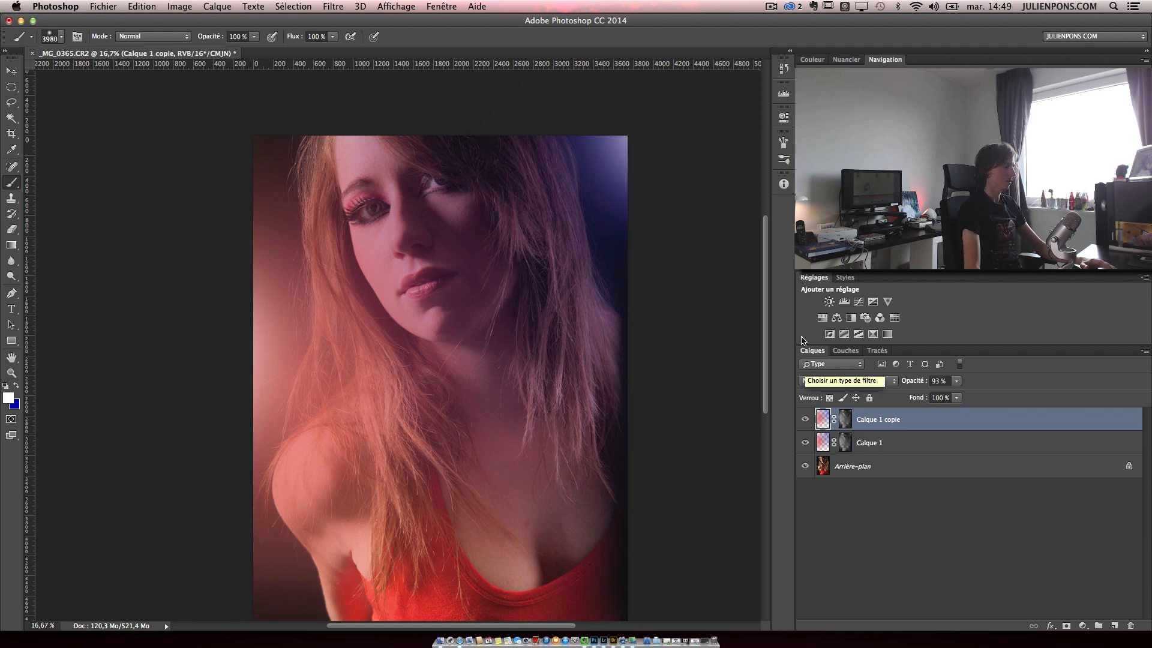
Add a Teinte/Saturation adjustment layer clipped to Calque 1 copie with the saturation set to +75
{"action": "left_click", "coordinate": [824, 421]}
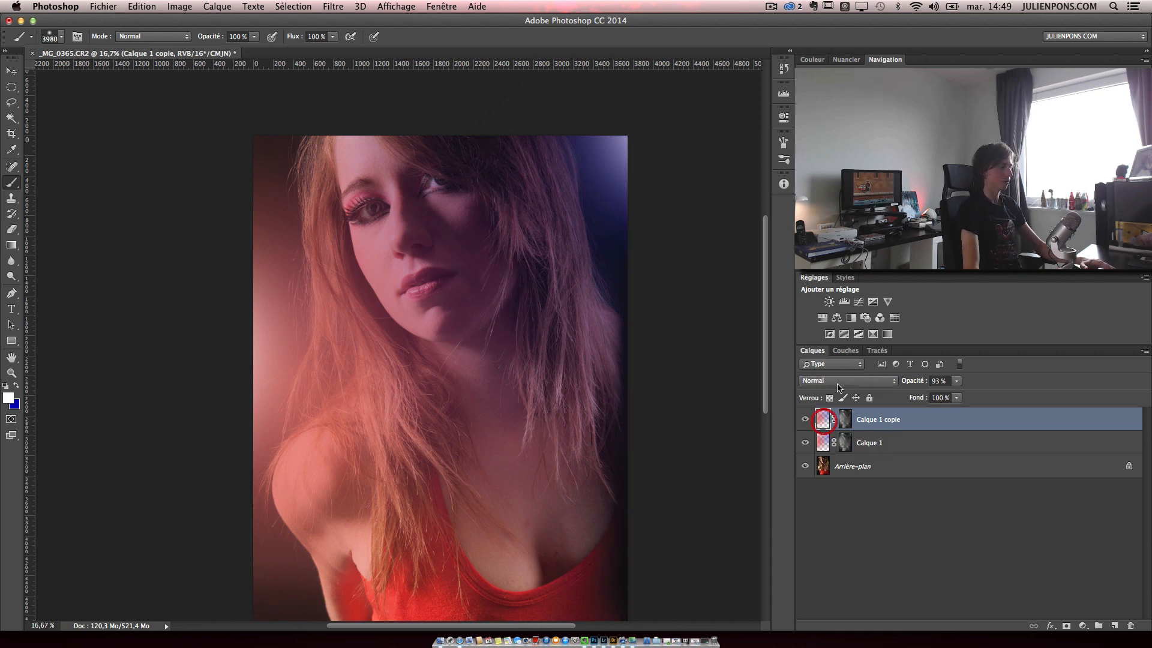
{"action": "left_click", "coordinate": [822, 318]}
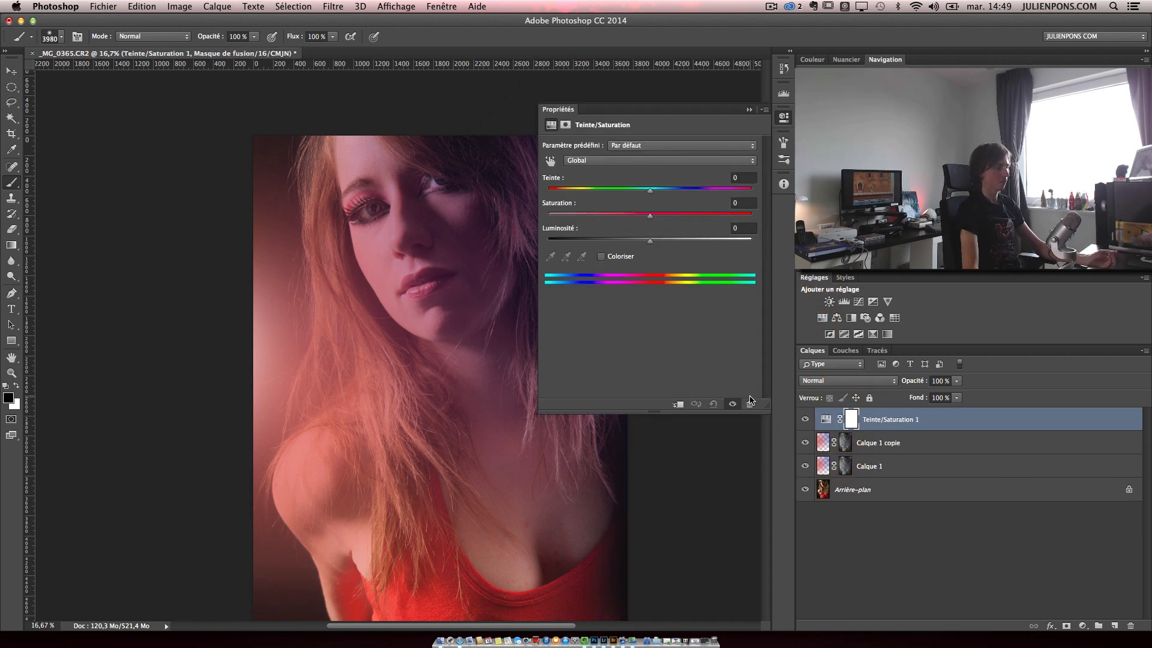
{"action": "left_click", "coordinate": [681, 404]}
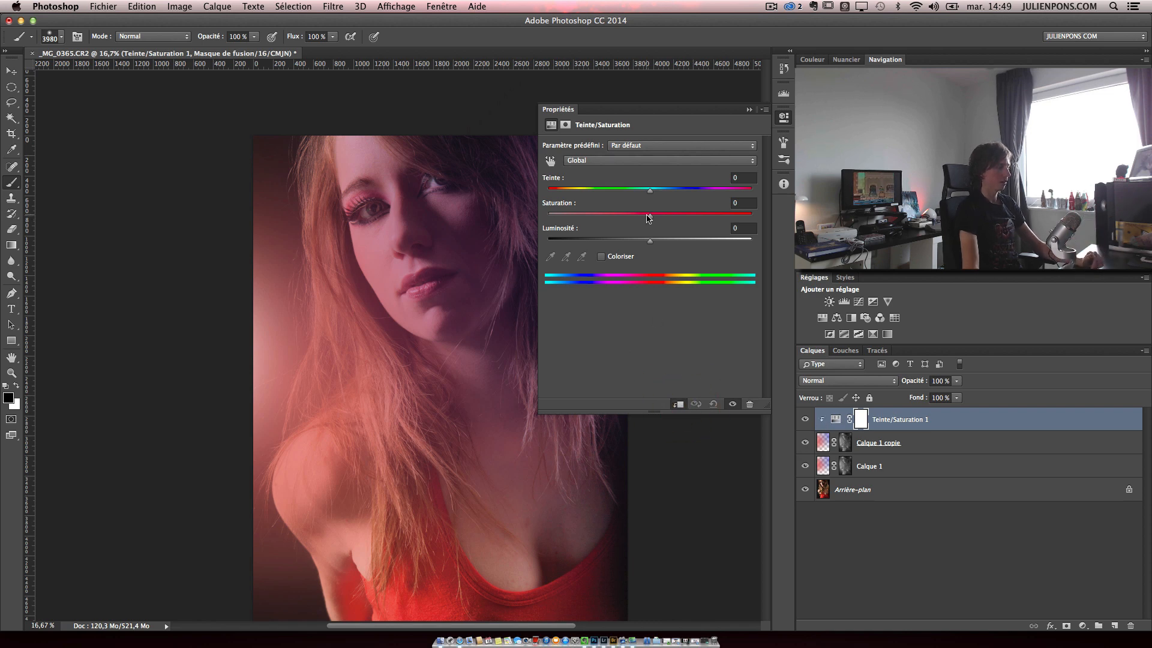
{"action": "left_click_drag", "start_coordinate": [648, 218], "coordinate": [728, 218]}
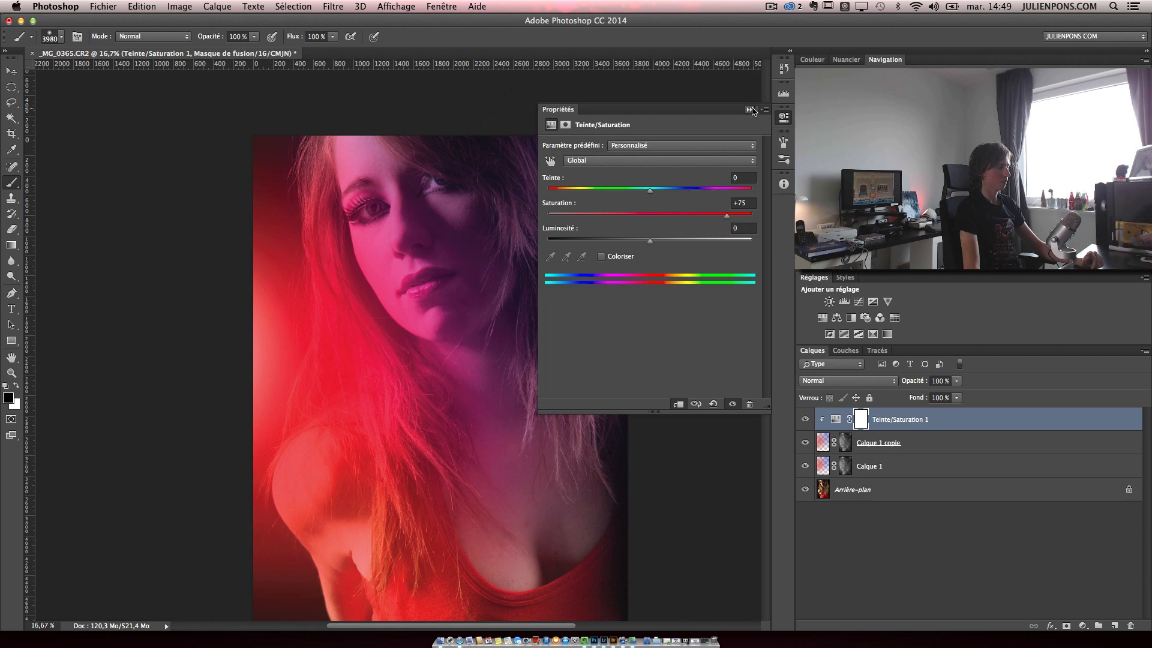
{"action": "left_click", "coordinate": [750, 109]}
Try Superposition on Calque 1 copie, and settle on the Lumière tamisée blend mode at 100% opacity
{"action": "left_click", "coordinate": [852, 444]}
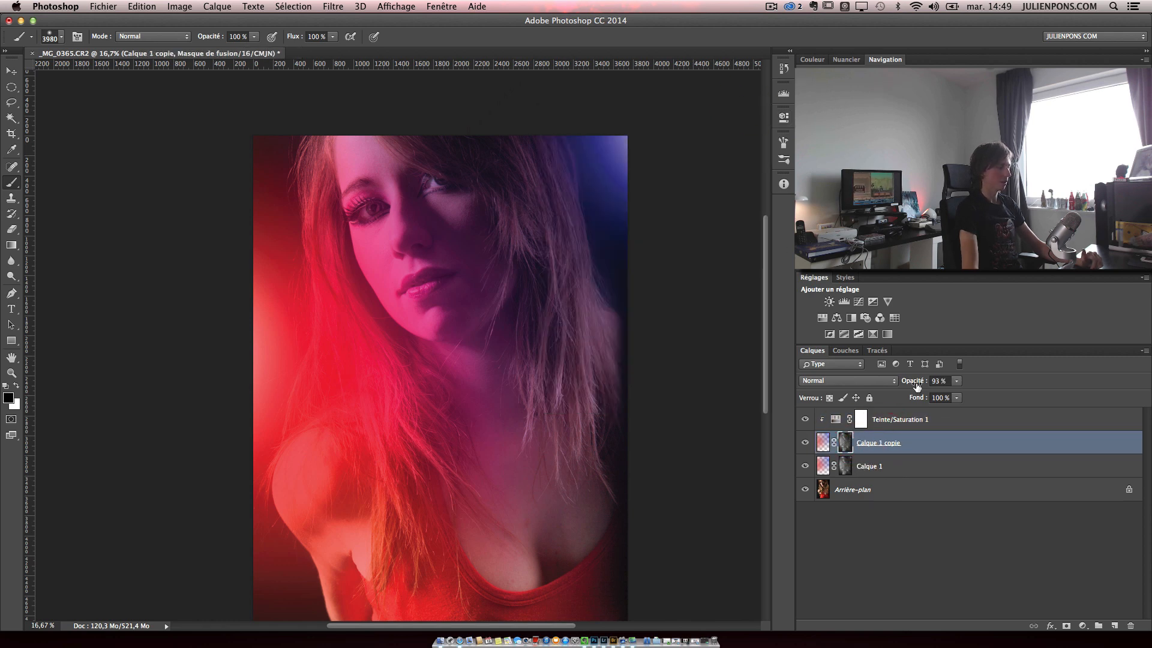
{"action": "left_click_drag", "start_coordinate": [876, 383], "coordinate": [872, 471]}
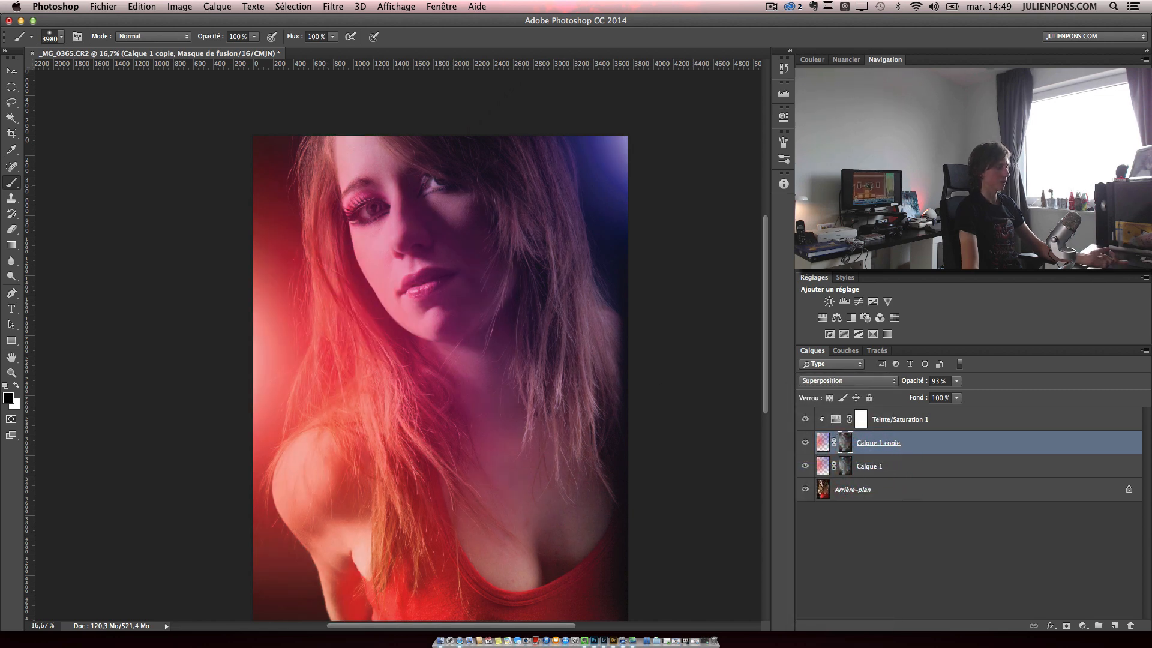
{"action": "left_click", "coordinate": [864, 381]}
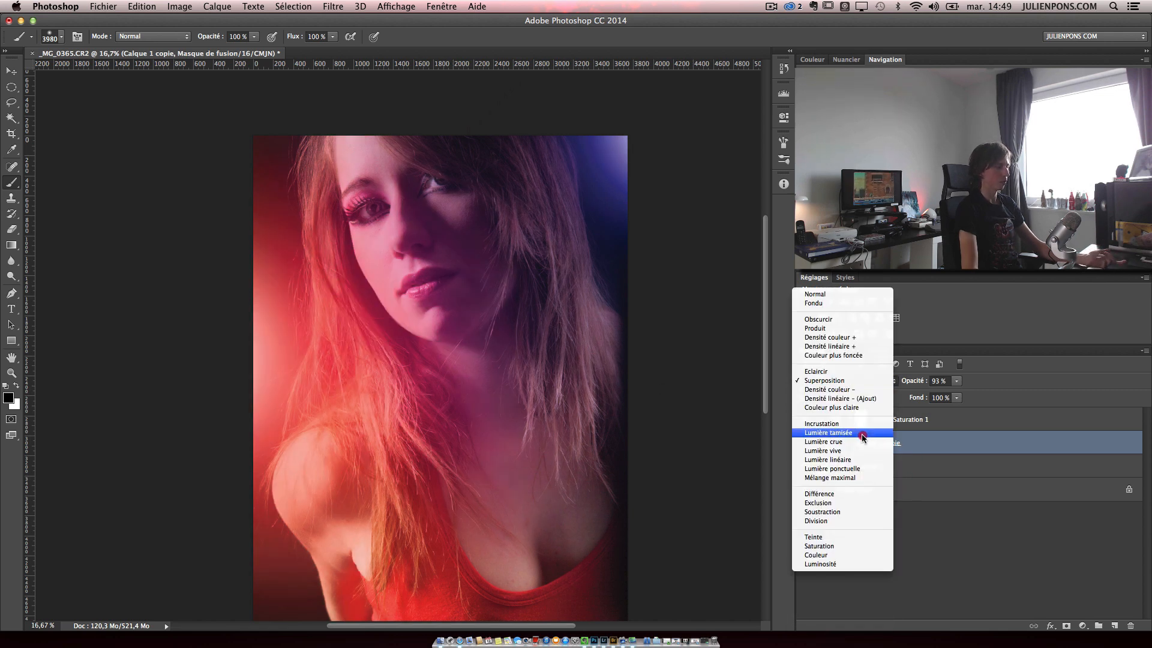
{"action": "left_click", "coordinate": [863, 437]}
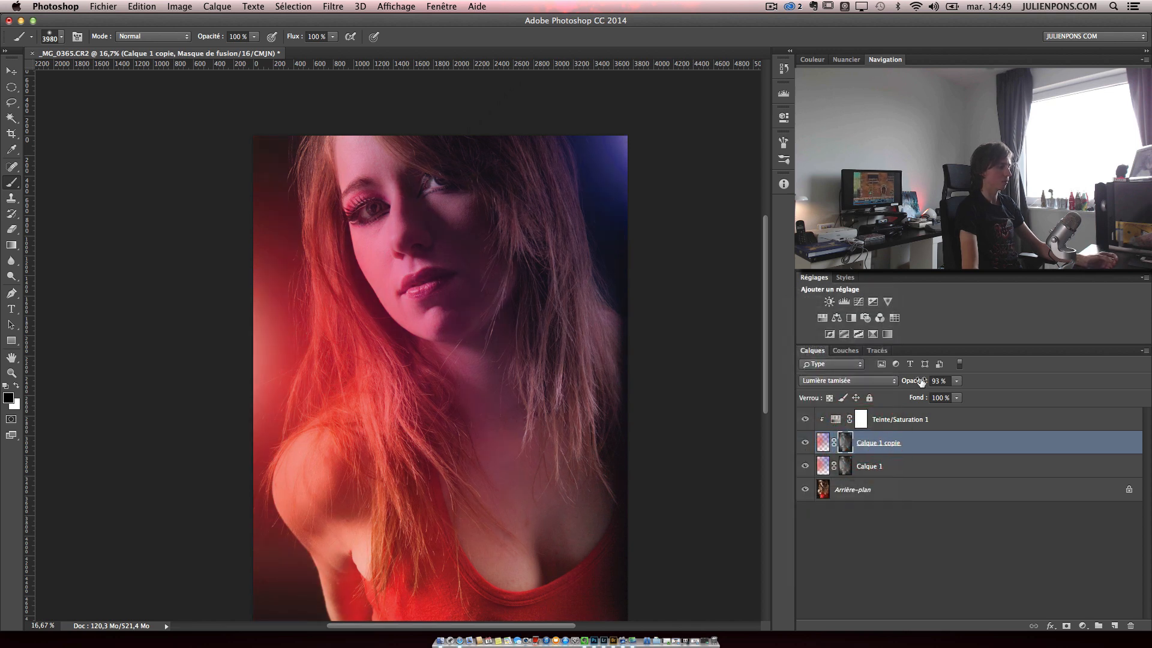
{"action": "left_click_drag", "start_coordinate": [920, 382], "coordinate": [1003, 394]}
{"action": "left_click_drag", "start_coordinate": [874, 385], "coordinate": [969, 389]}
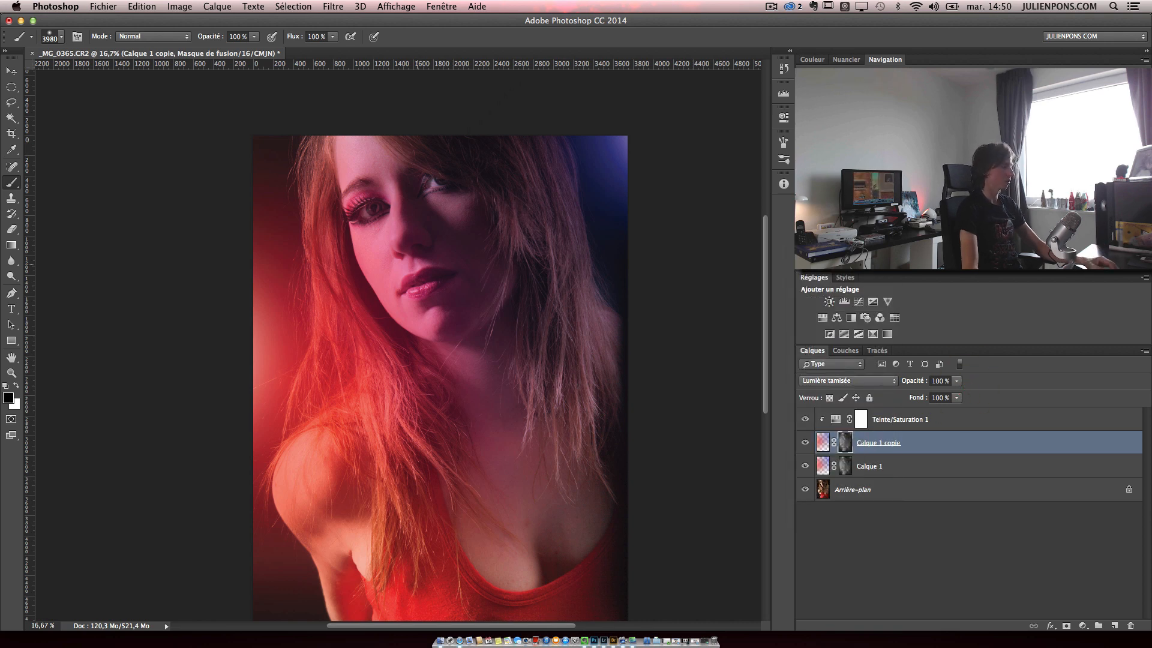
Paint black over the face on Calque 1 copie's layer mask with the large soft brush
{"action": "left_click", "coordinate": [417, 264]}
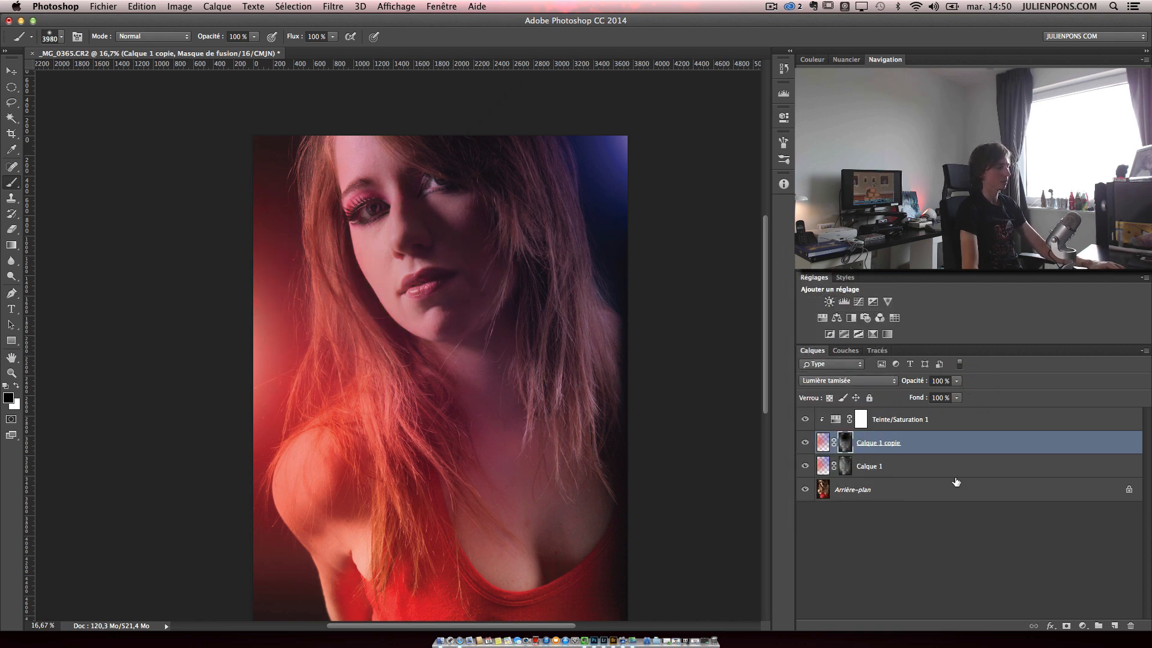
Undo the last mask stroke and paint black over the face and the red glow on Calque 1 copie's layer mask
{"action": "key", "text": "super+z"}
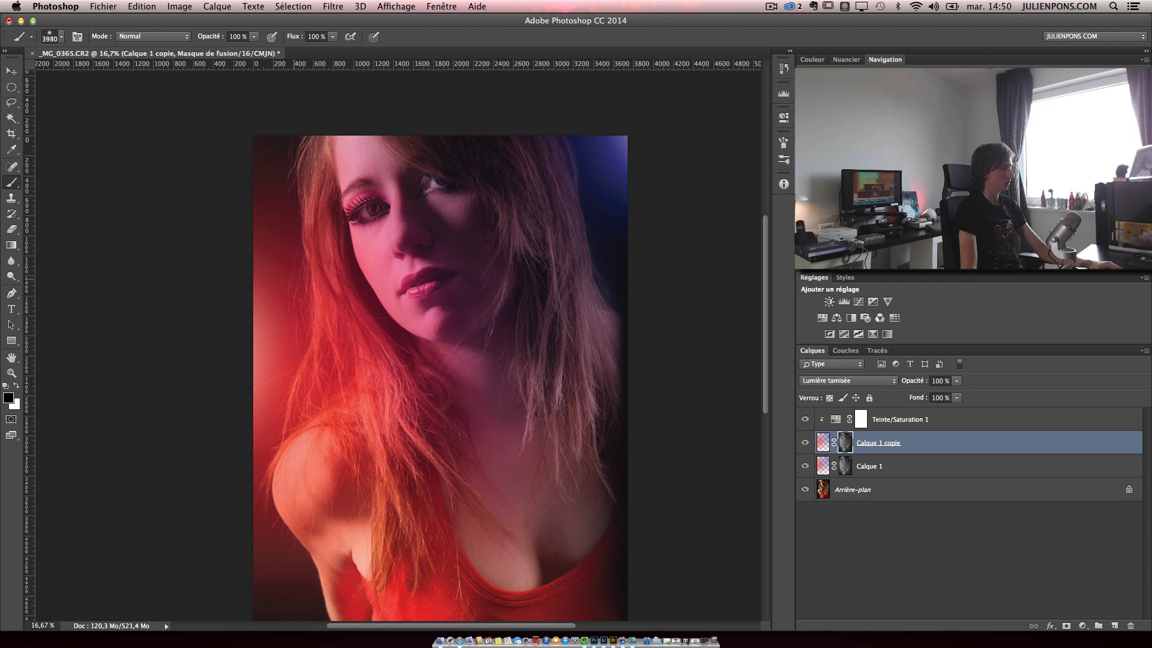
{"action": "left_click", "coordinate": [294, 279]}
{"action": "left_click", "coordinate": [368, 367]}
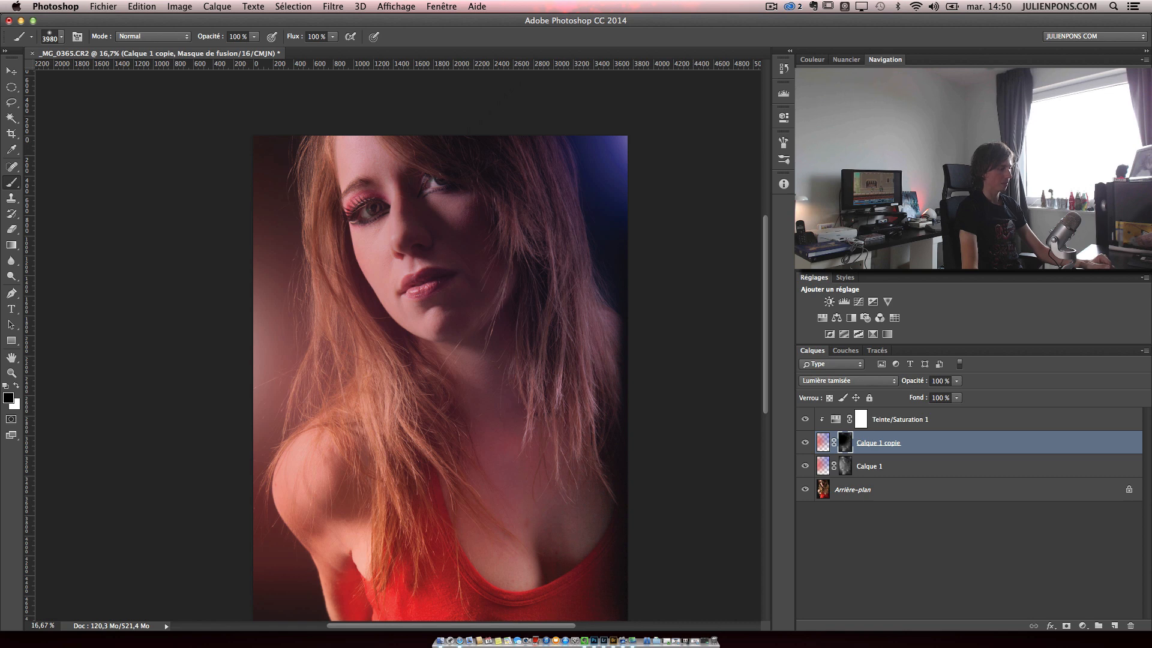
Delete the Calque 1 copie layer and the Teinte/Saturation 1 adjustment layer
{"action": "left_click_drag", "start_coordinate": [822, 443], "coordinate": [1130, 626]}
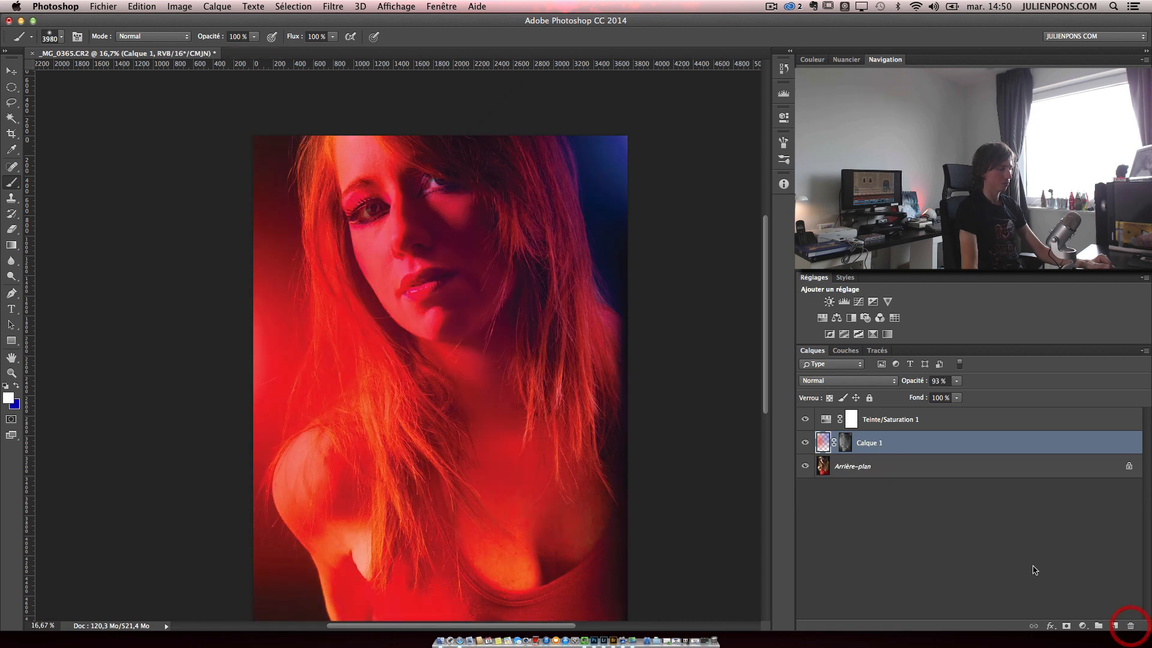
{"action": "left_click_drag", "start_coordinate": [864, 420], "coordinate": [1132, 624]}
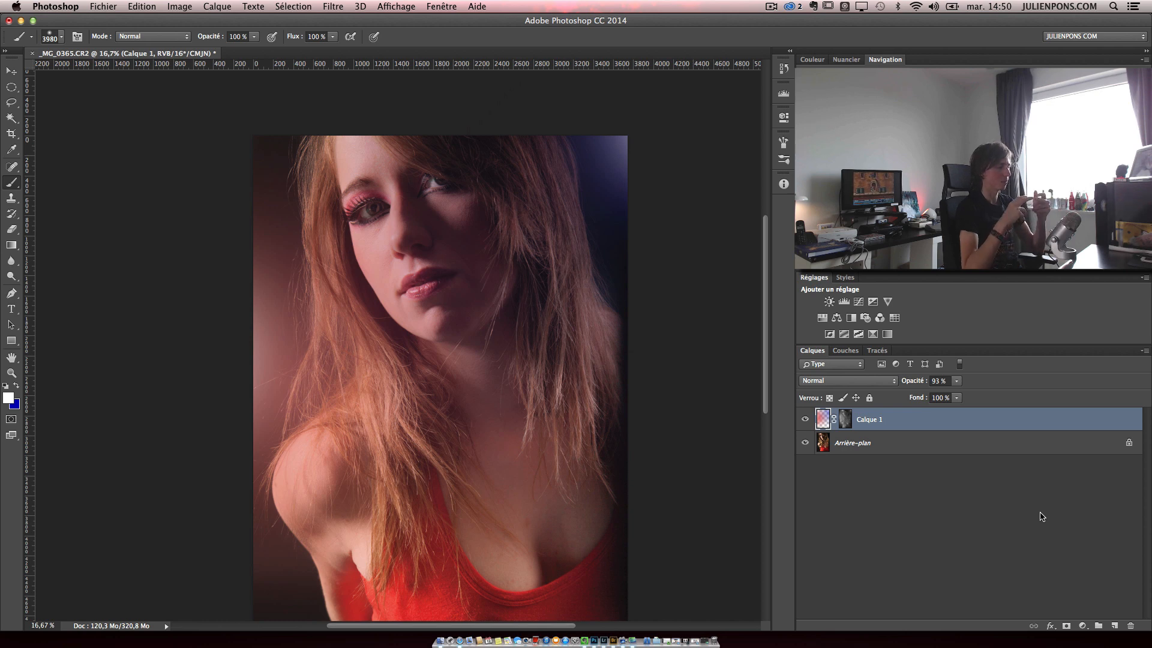
Add a new layer above Calque 1 and fill it with solid dark blue using the Paint Bucket
{"action": "left_click", "coordinate": [1115, 626]}
{"action": "left_click", "coordinate": [18, 386]}
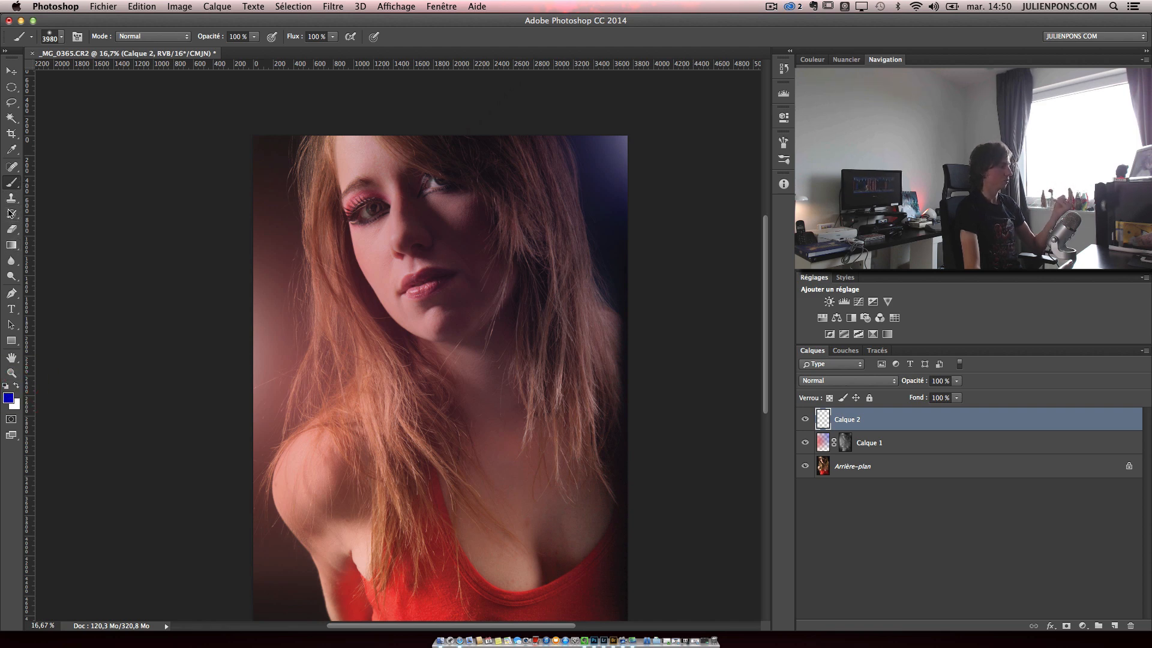
{"action": "left_click", "coordinate": [11, 246]}
{"action": "key", "text": "shift+g"}
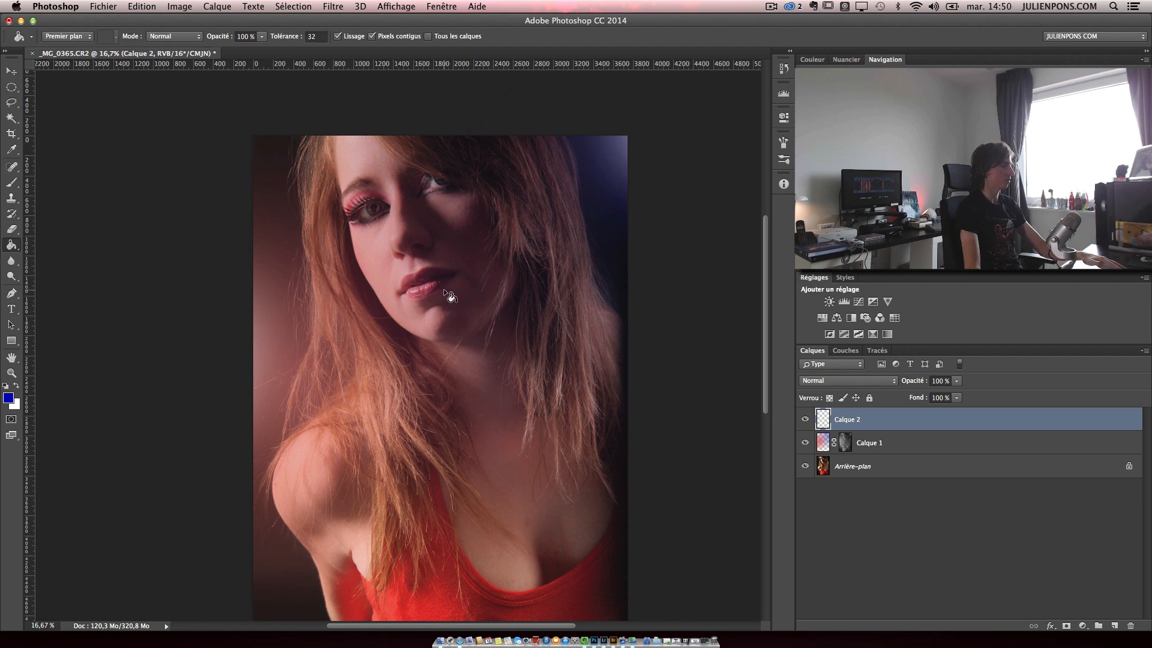
{"action": "left_click", "coordinate": [453, 321]}
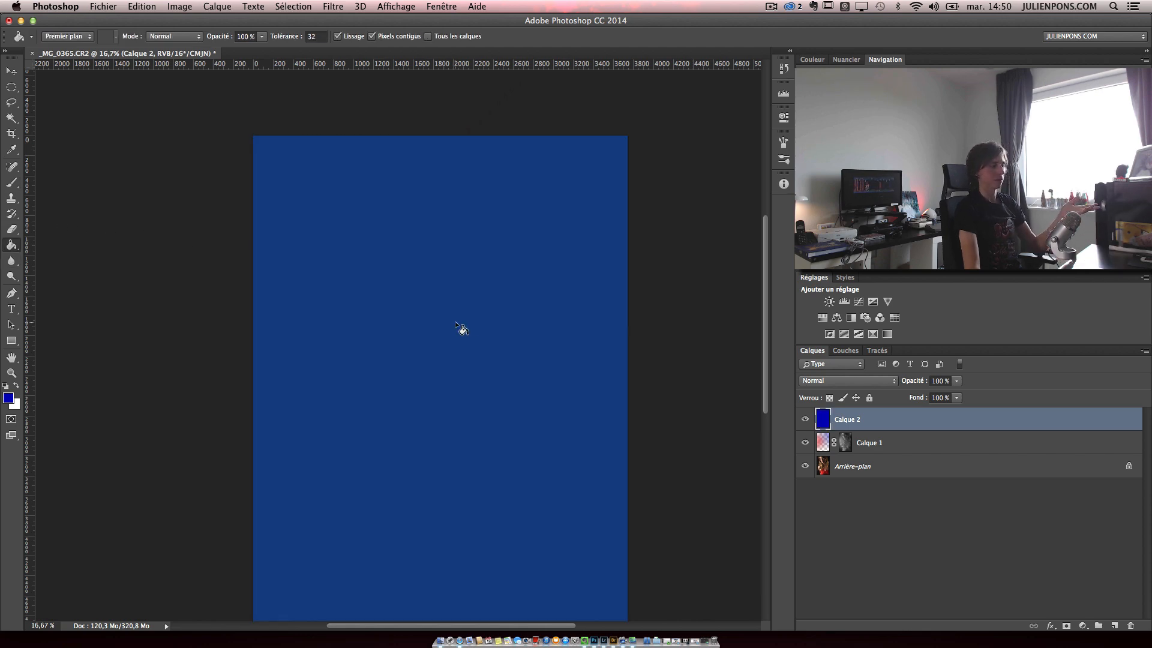
Set the blue layer's blend mode to Exclusion and its opacity to 35%
{"action": "left_click", "coordinate": [899, 381]}
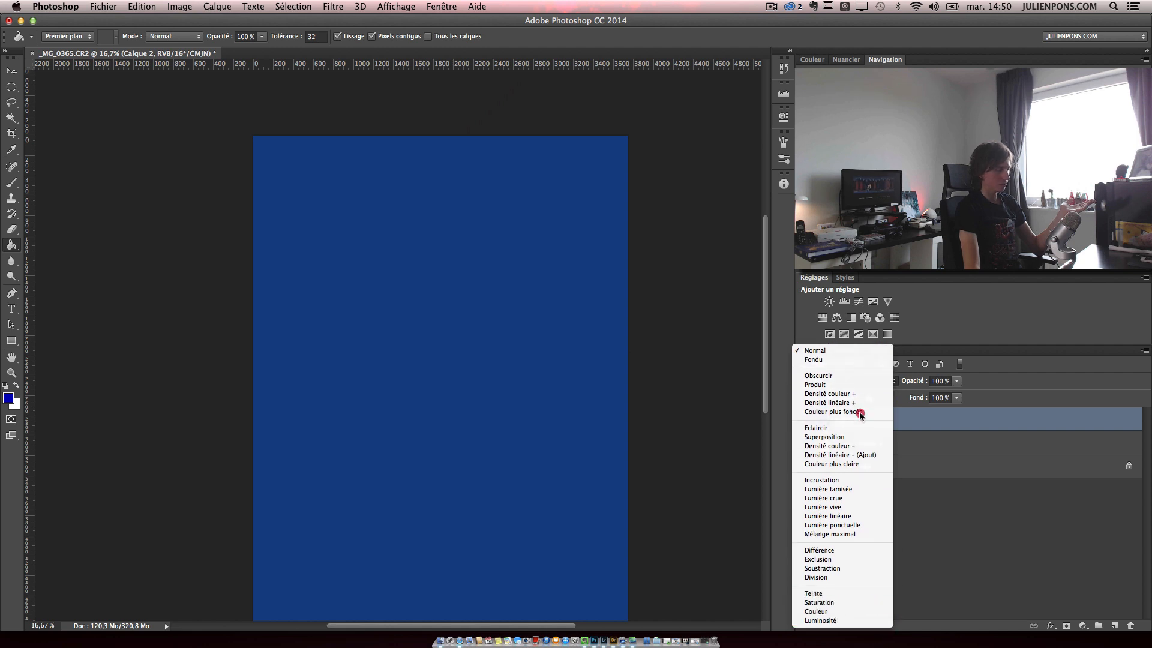
{"action": "left_click", "coordinate": [858, 559]}
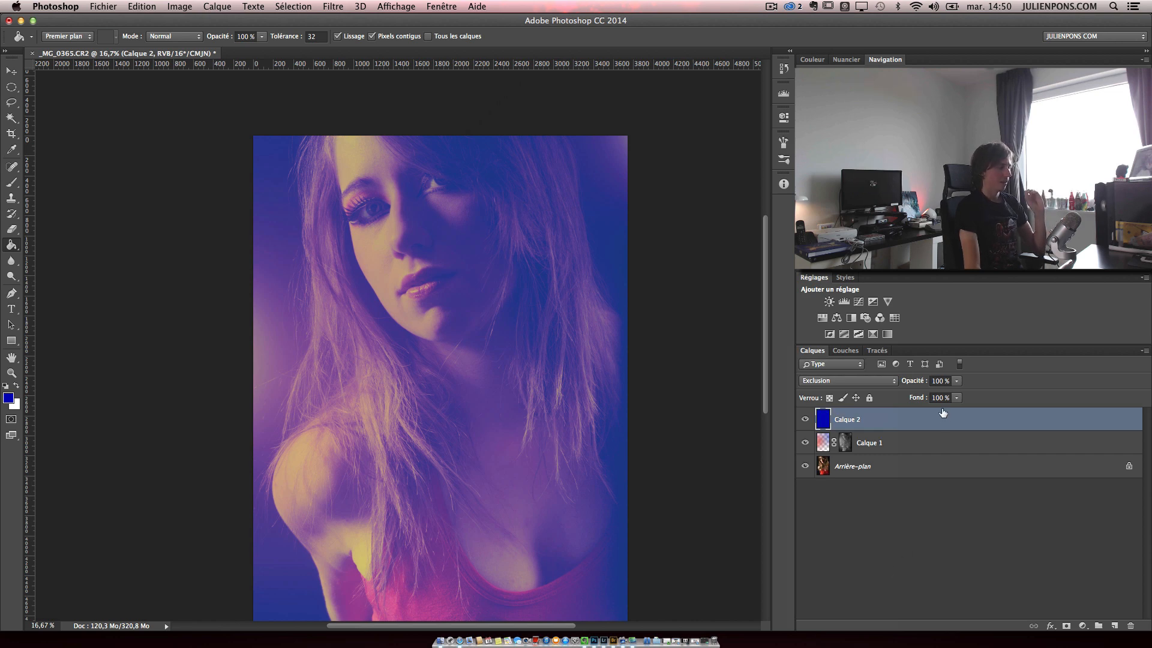
{"action": "left_click_drag", "start_coordinate": [915, 382], "coordinate": [874, 385]}
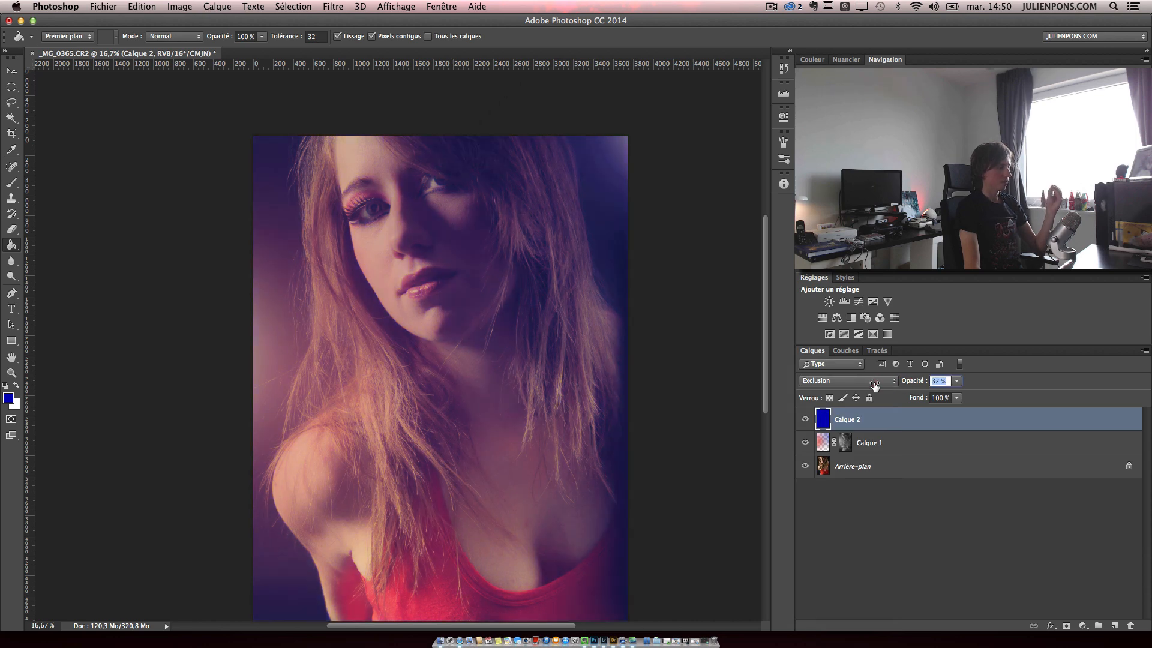
Raise the saturation of Calque 1's image to +58 with Teinte/Saturation
{"action": "left_click", "coordinate": [821, 443]}
{"action": "key", "text": "super+u"}
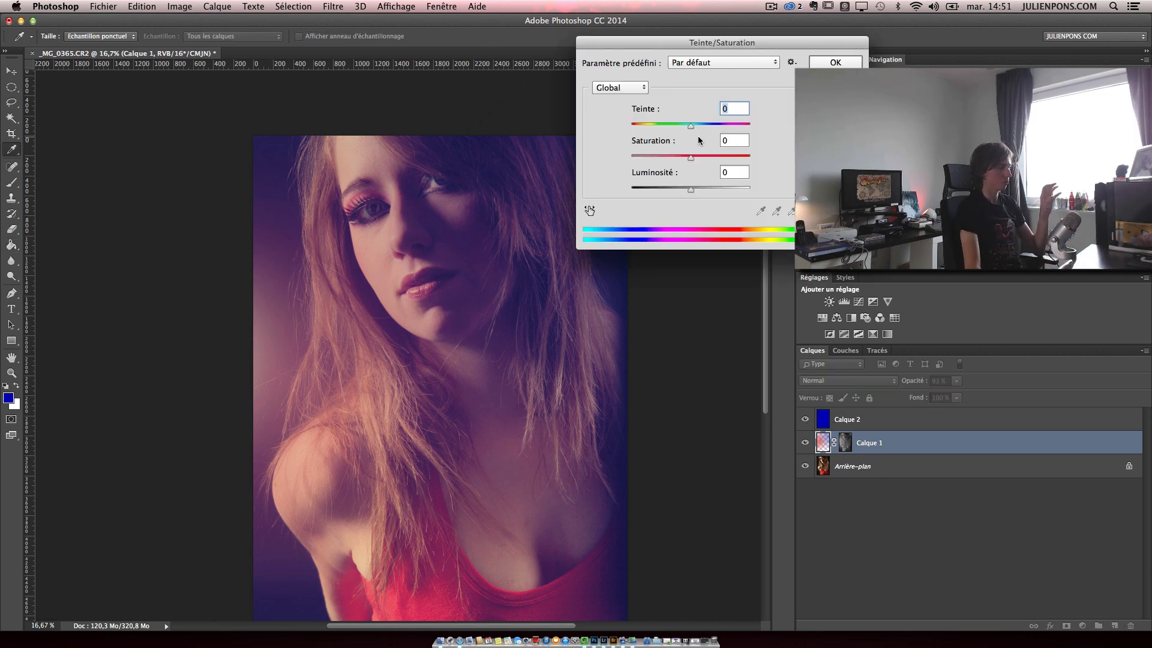
{"action": "left_click_drag", "start_coordinate": [691, 157], "coordinate": [722, 159]}
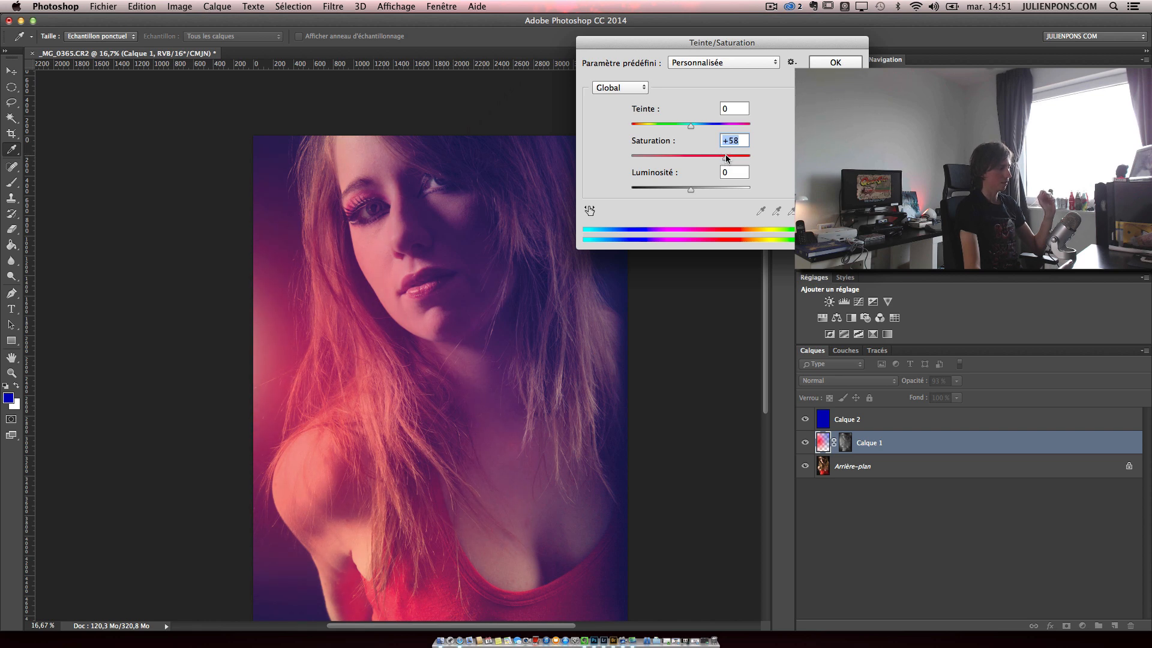
{"action": "left_click", "coordinate": [835, 63]}
{"action": "key", "text": "g"}
Open Calque 2's blending options and try limiting its blending to the R channel
{"action": "left_click", "coordinate": [861, 420]}
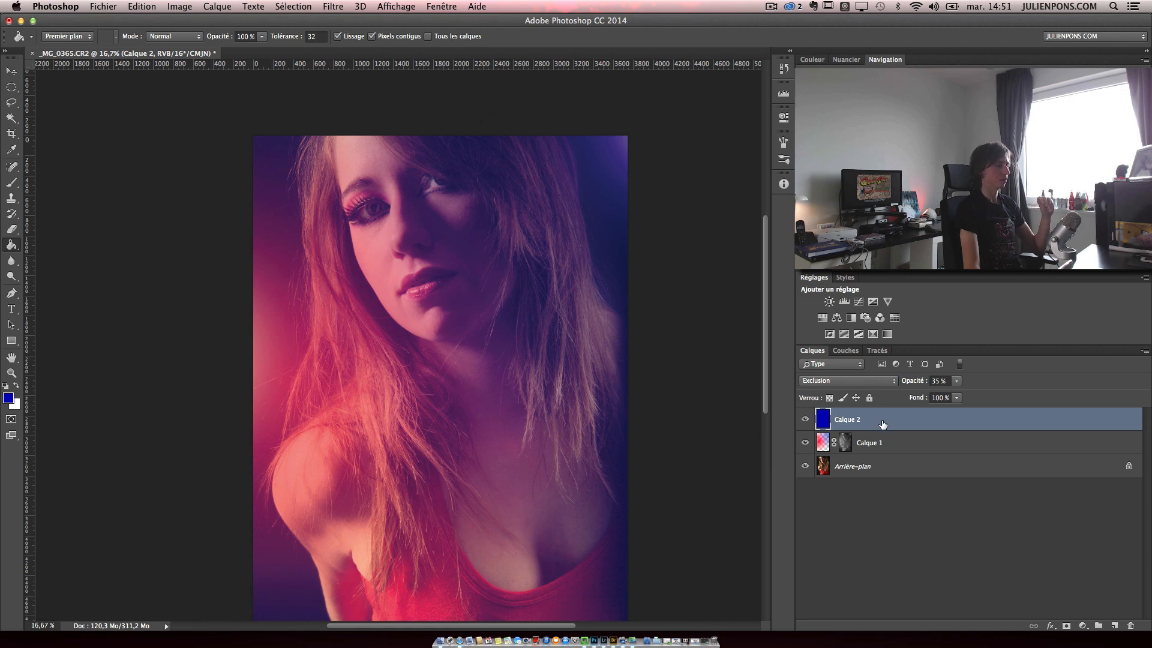
{"action": "right_click", "coordinate": [838, 418]}
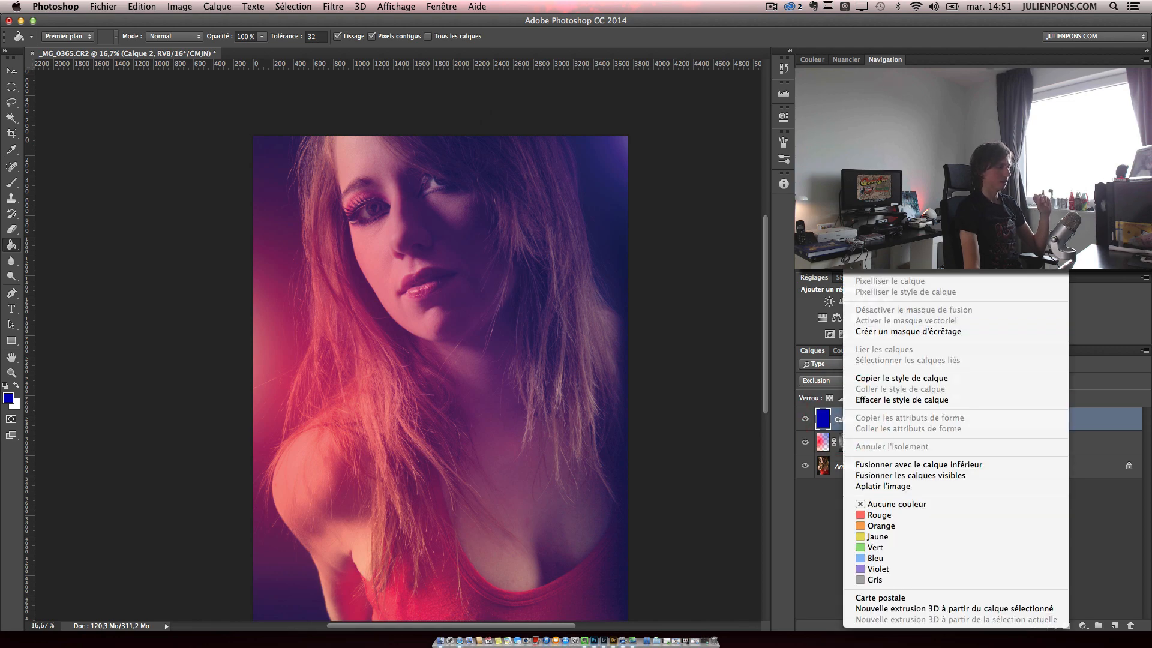
{"action": "left_click", "coordinate": [882, 170]}
{"action": "left_click_drag", "start_coordinate": [665, 160], "coordinate": [893, 88]}
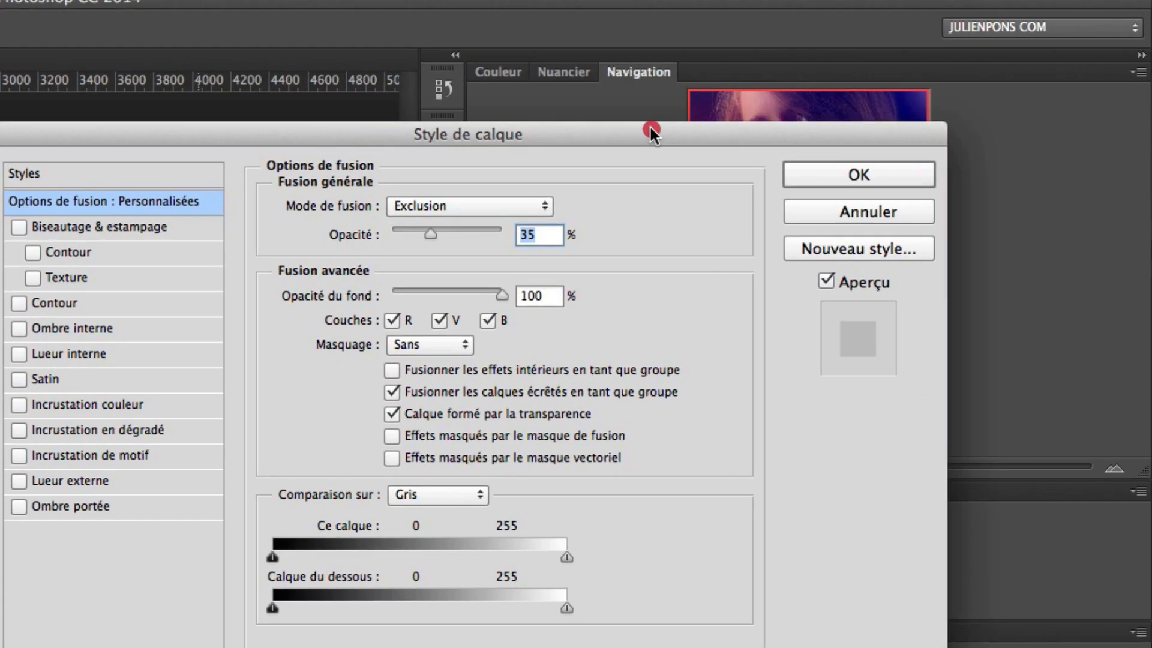
{"action": "left_click_drag", "start_coordinate": [650, 127], "coordinate": [782, 10]}
{"action": "left_click", "coordinate": [528, 200]}
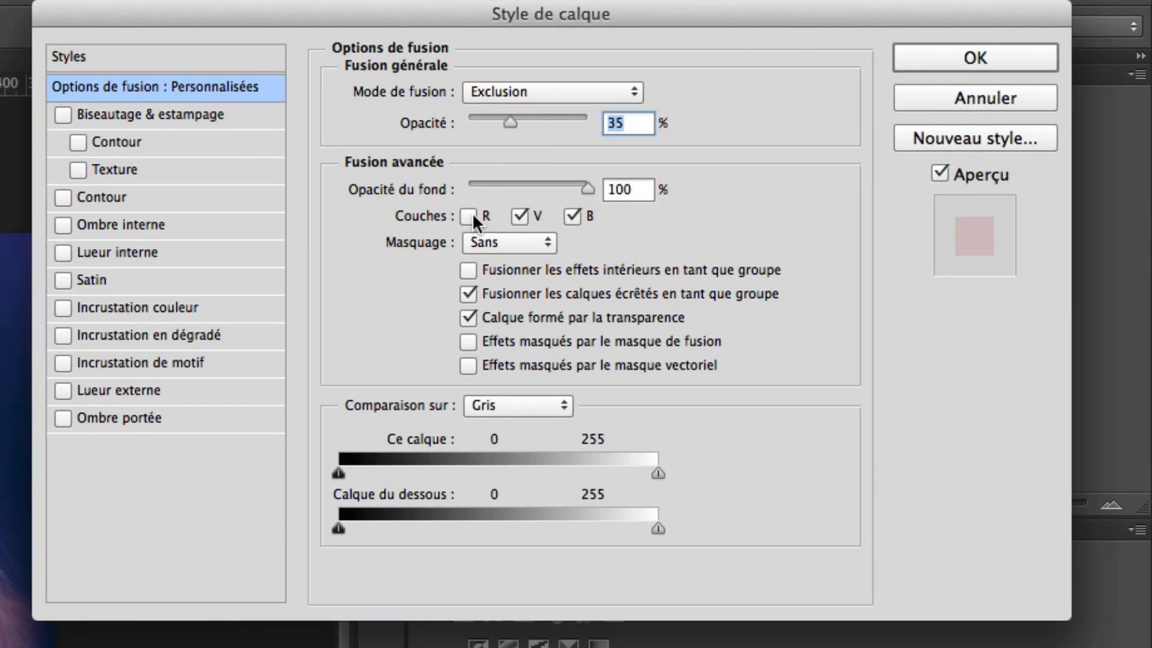
{"action": "left_click", "coordinate": [520, 216]}
{"action": "left_click", "coordinate": [571, 218]}
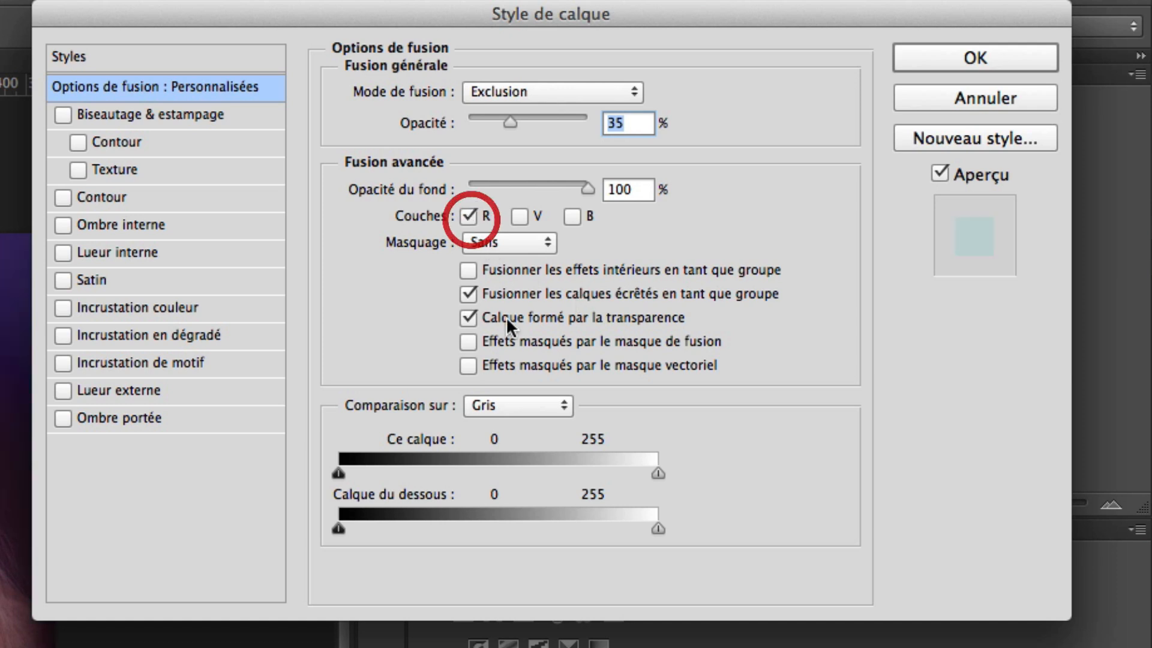
Try blending Calque 2 through the V channel alone, the B channel alone and other channel combinations
{"action": "left_click", "coordinate": [469, 216]}
{"action": "left_click", "coordinate": [520, 215]}
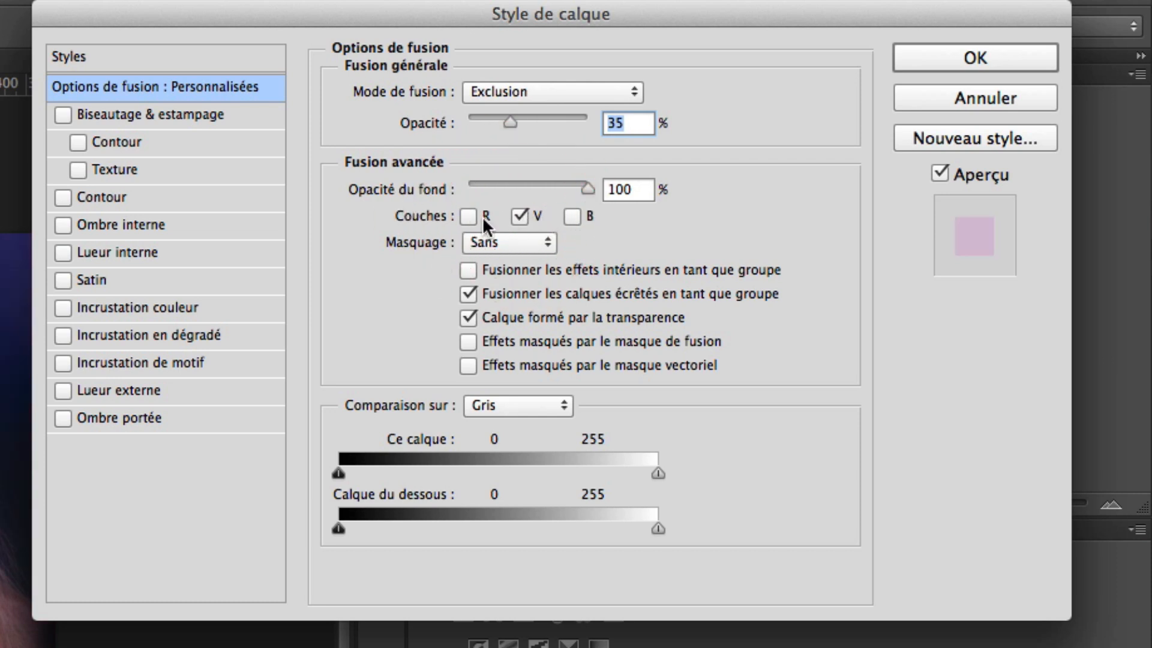
{"action": "left_click", "coordinate": [572, 216]}
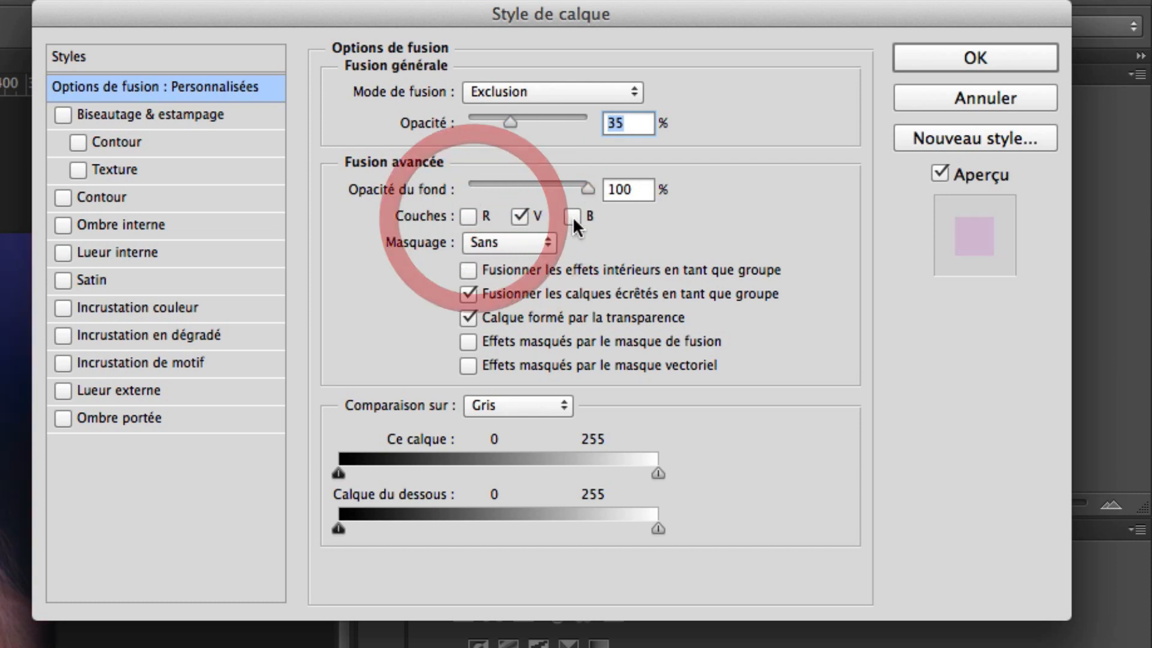
{"action": "left_click", "coordinate": [518, 211]}
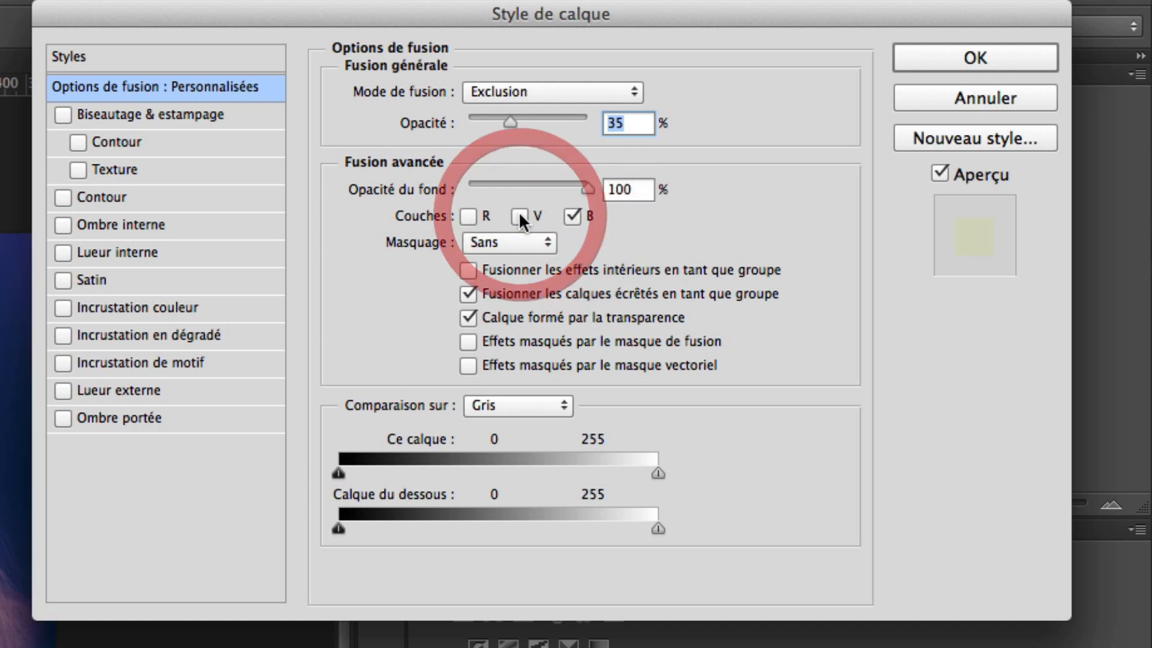
{"action": "left_click", "coordinate": [519, 213]}
{"action": "left_click", "coordinate": [467, 214]}
{"action": "left_click", "coordinate": [467, 214]}
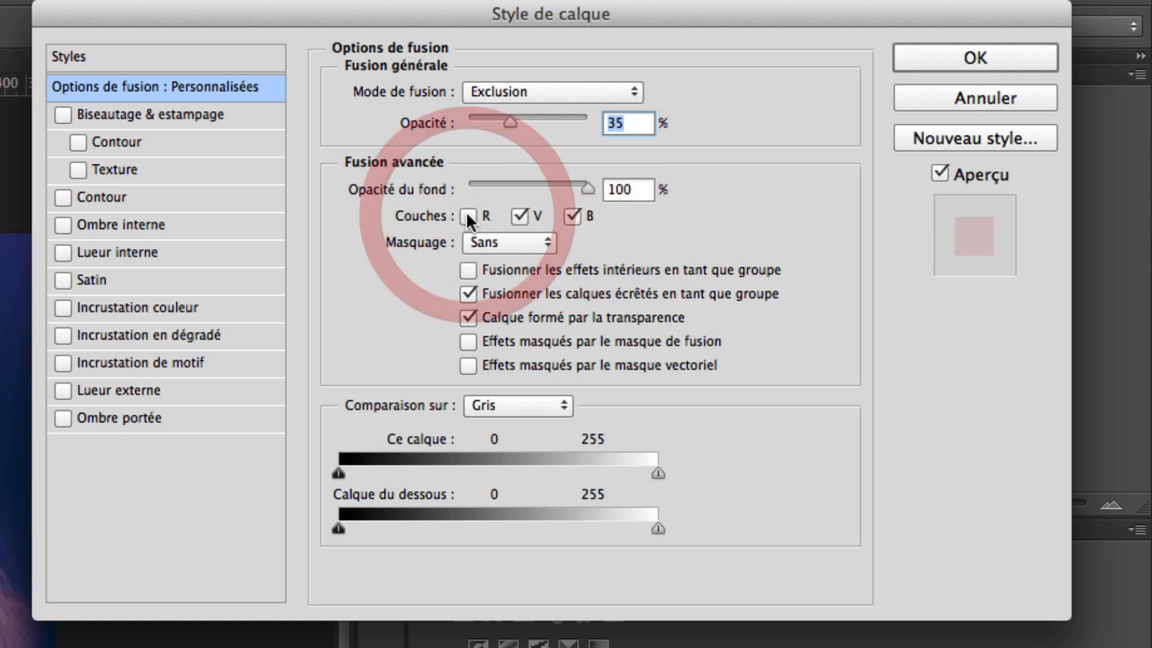
{"action": "left_click", "coordinate": [512, 214]}
{"action": "left_click", "coordinate": [512, 214]}
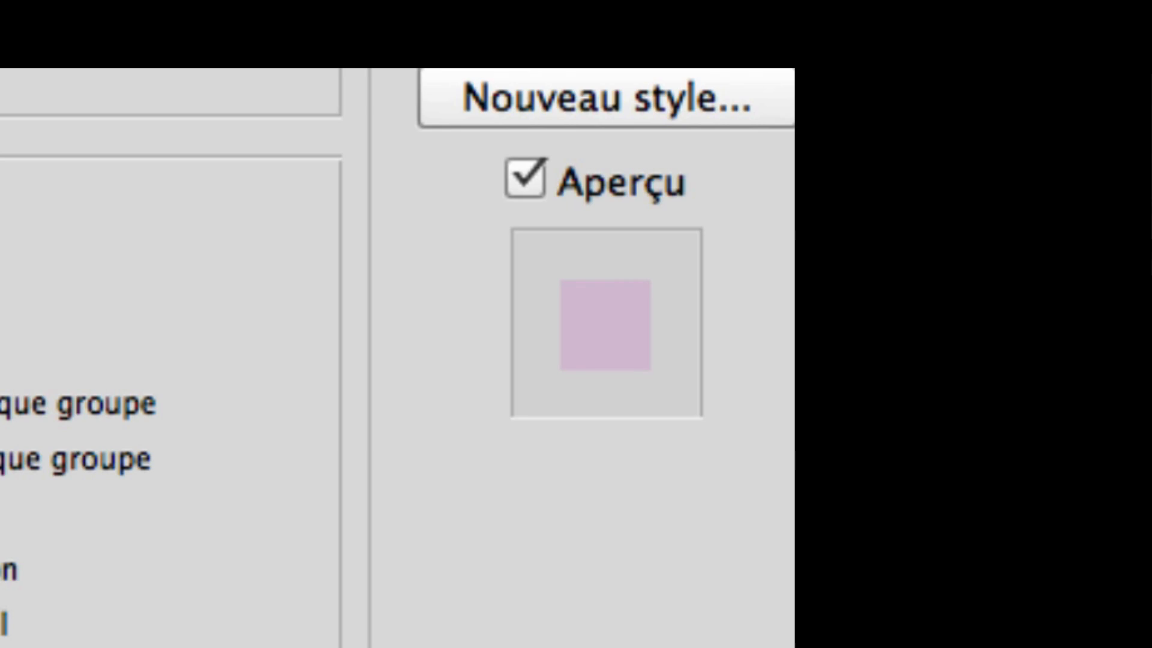
Turn the R, V and B channels back on for Calque 2 and accept the blending options
{"action": "left_click", "coordinate": [162, 335]}
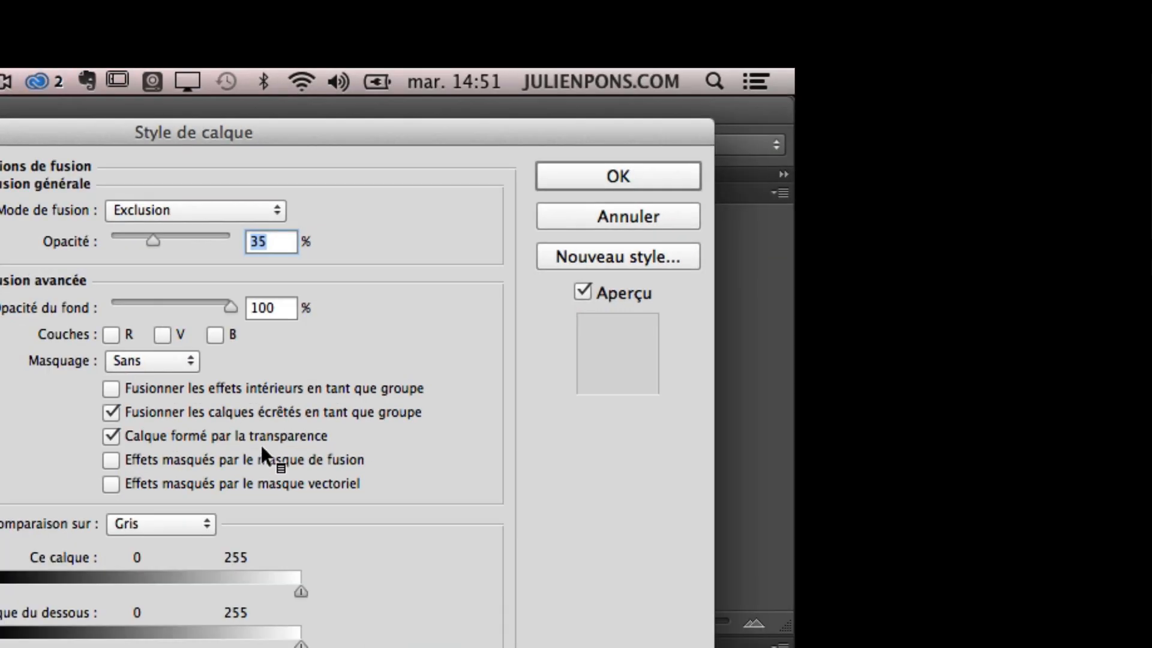
{"action": "left_click", "coordinate": [218, 332]}
{"action": "left_click", "coordinate": [165, 332]}
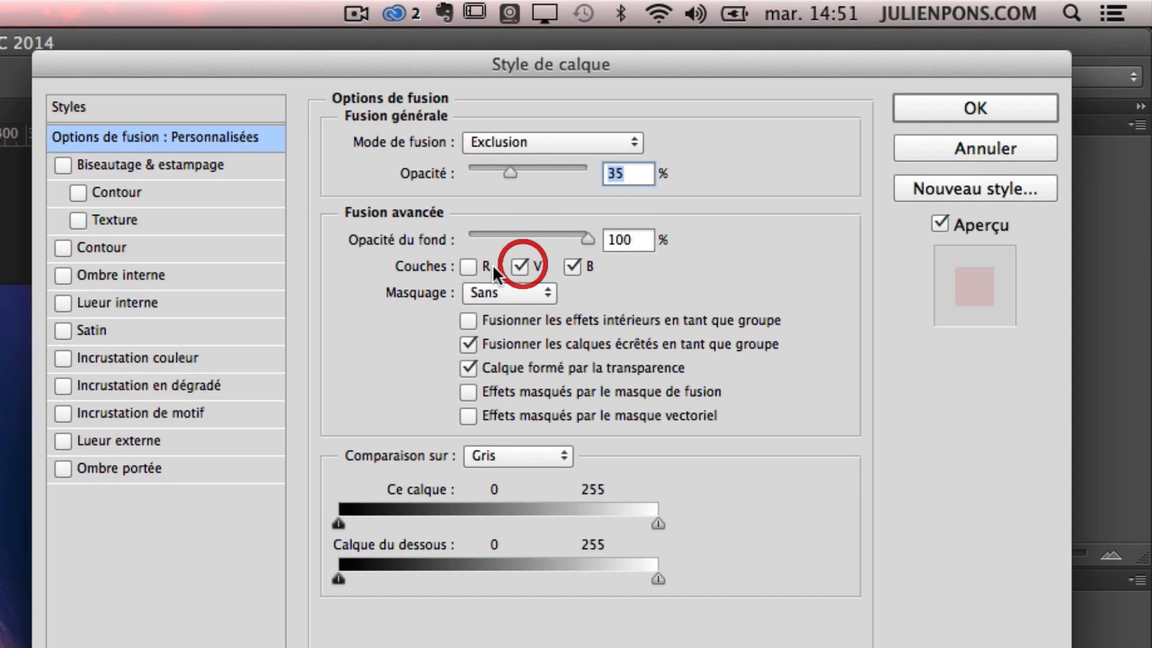
{"action": "left_click", "coordinate": [472, 266]}
{"action": "left_click", "coordinate": [944, 117]}
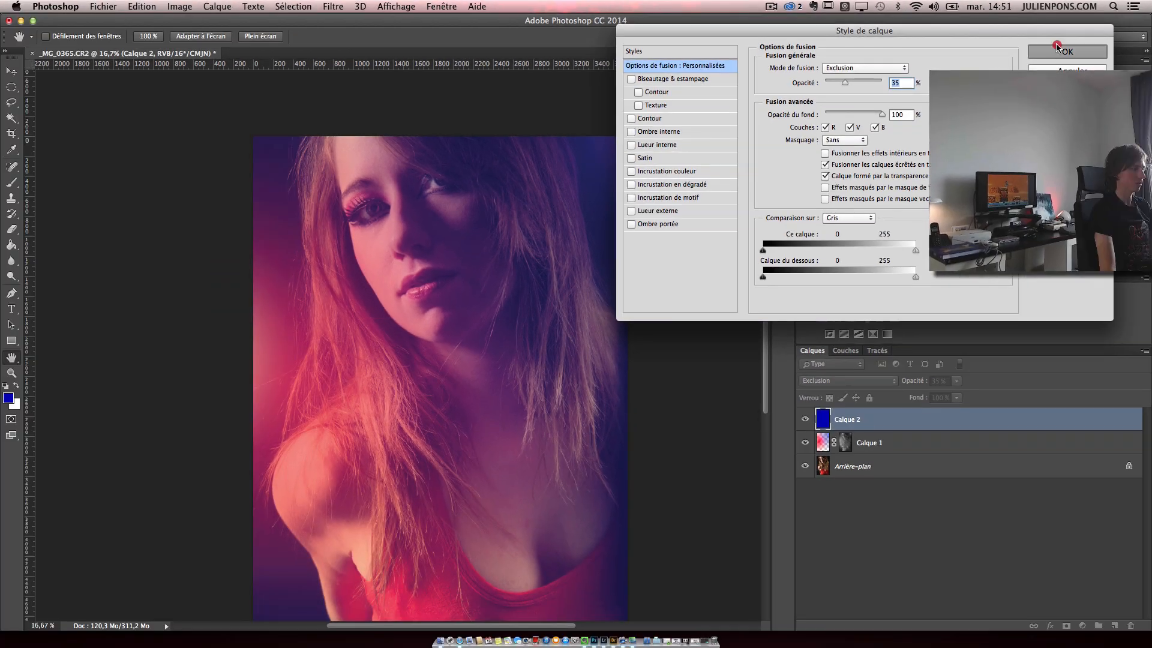
Shift Calque 2's hue to -43 with Teinte/Saturation and set the layer's opacity to 24%
{"action": "key", "text": "super+u"}
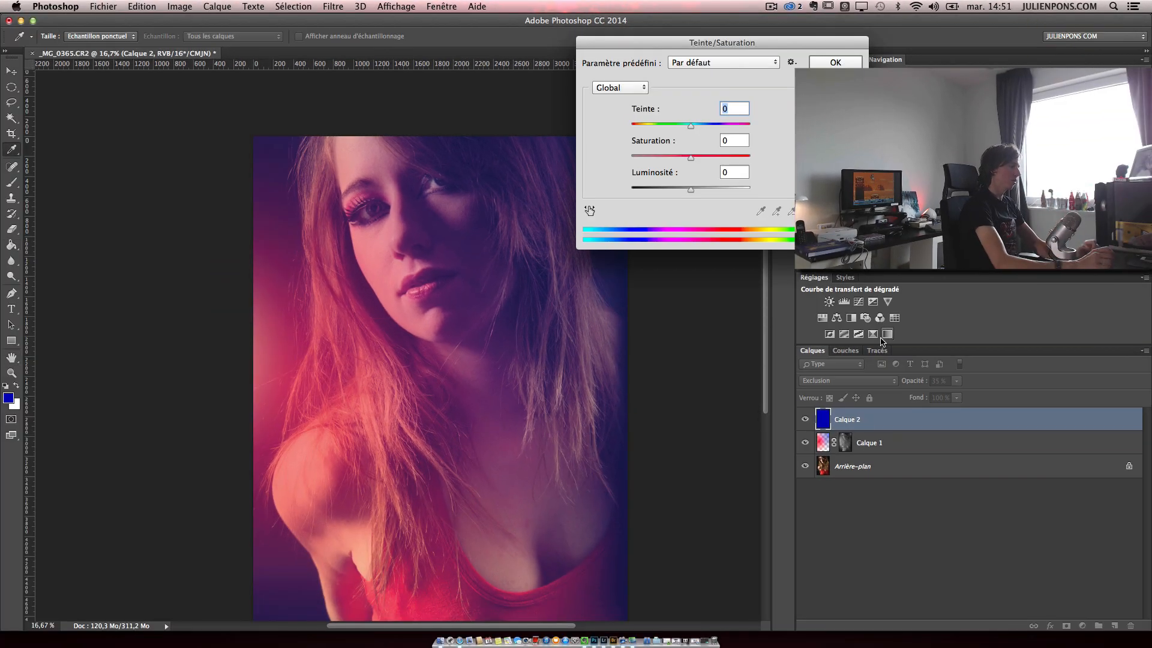
{"action": "left_click_drag", "start_coordinate": [697, 123], "coordinate": [665, 133]}
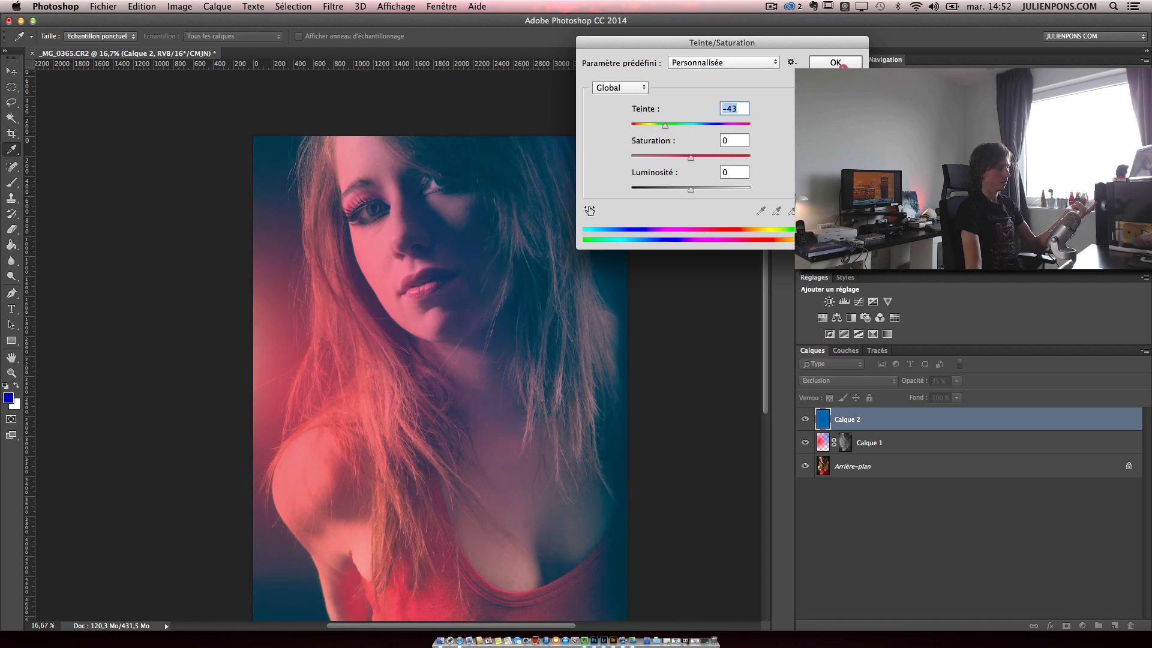
{"action": "left_click", "coordinate": [833, 62]}
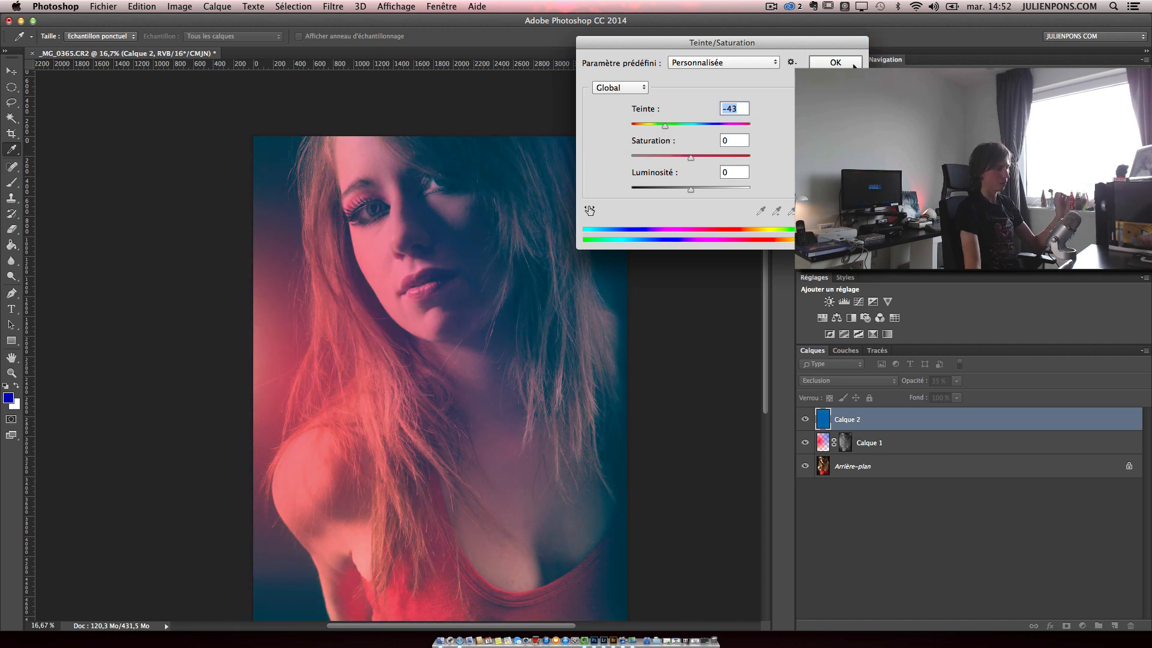
{"action": "left_click_drag", "start_coordinate": [916, 386], "coordinate": [909, 386]}
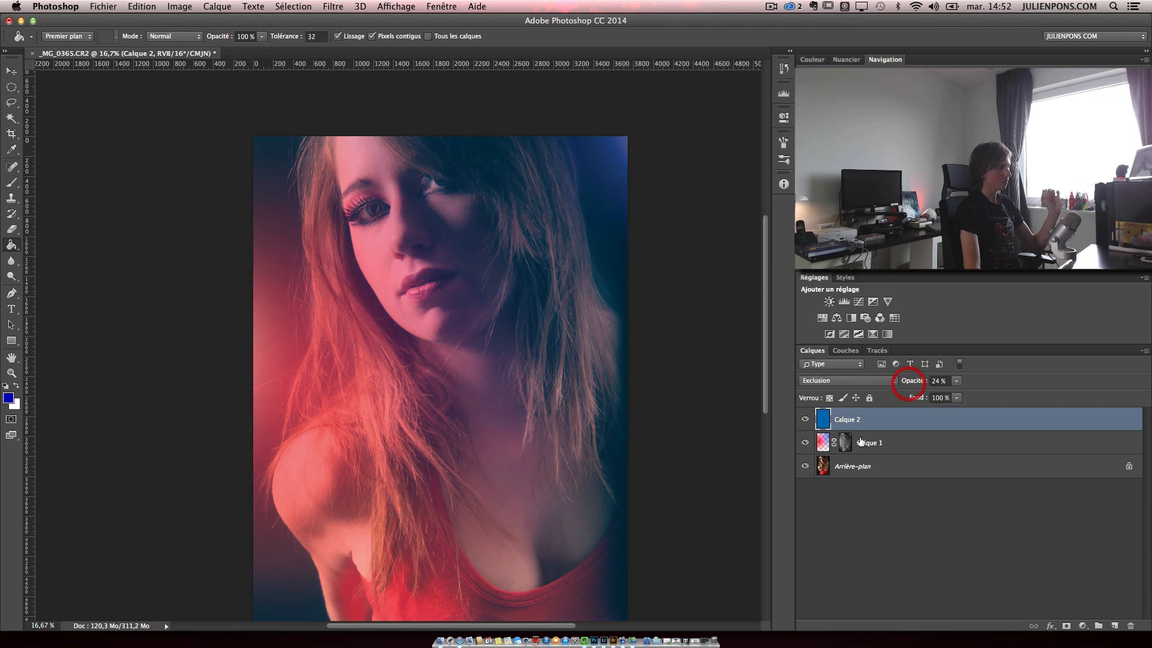
Compare the coloured image with the original by showing the Arrière-plan layer alone and restoring the other layers
{"action": "left_click", "coordinate": [822, 443]}
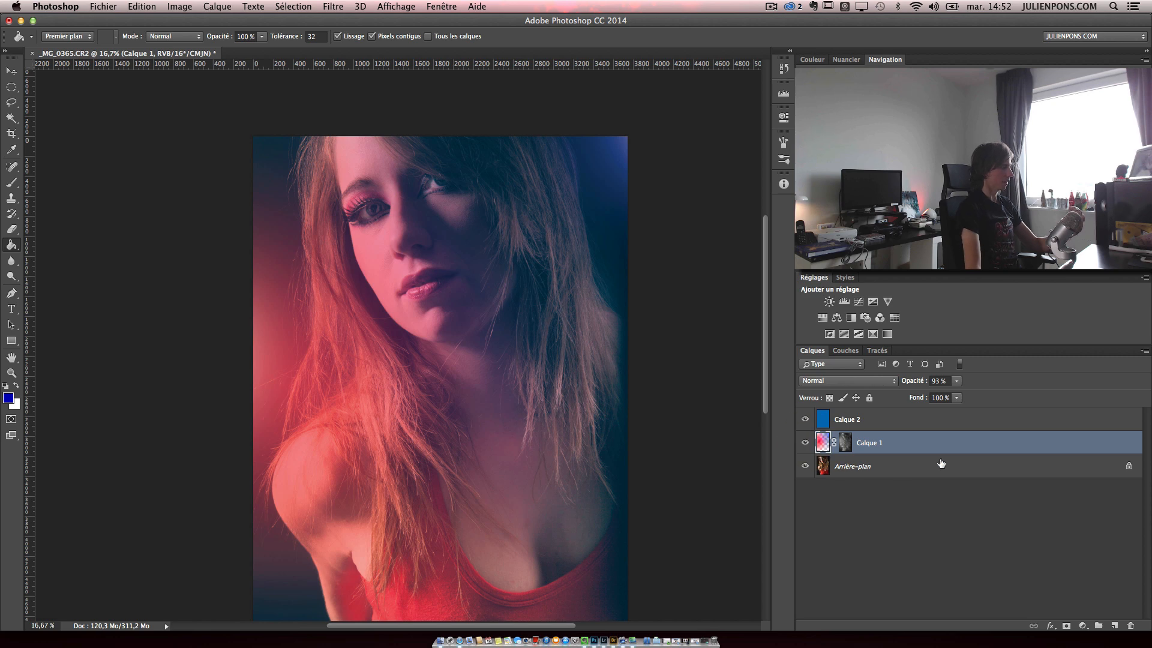
{"action": "left_click_drag", "start_coordinate": [454, 259], "coordinate": [437, 206]}
{"action": "left_click", "coordinate": [806, 469], "text": "alt"}
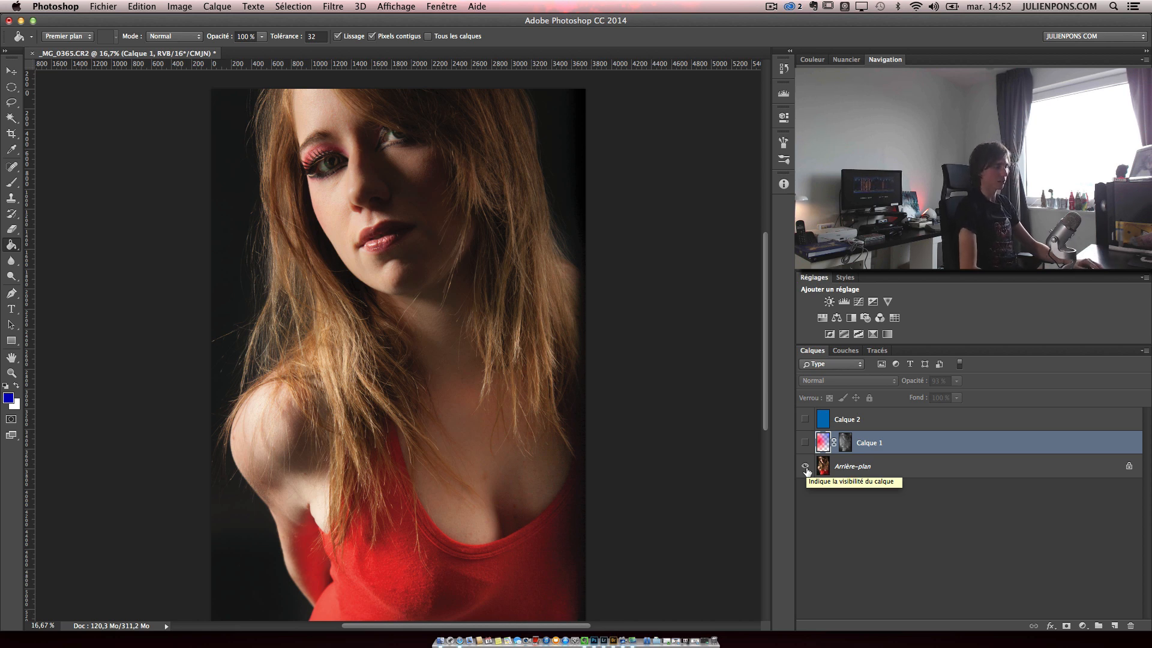
{"action": "left_click", "coordinate": [806, 469], "text": "alt"}
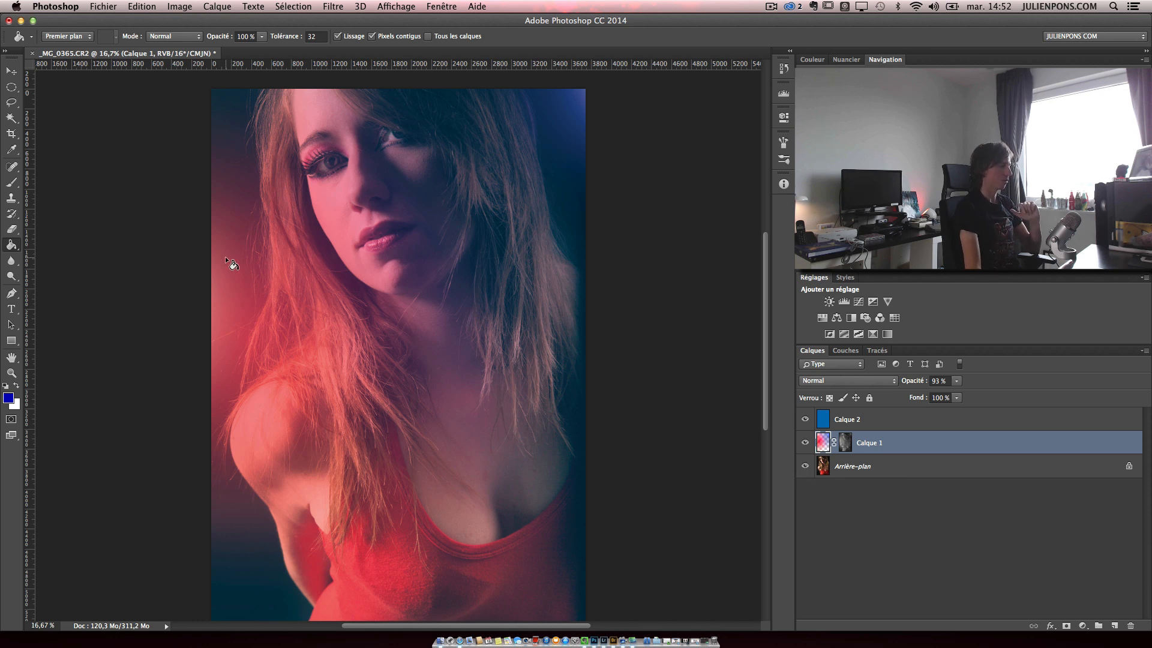
Check Calque 1's layer mask on its own and delete the mask from the layer
{"action": "left_click", "coordinate": [848, 443], "text": "alt"}
{"action": "left_click", "coordinate": [848, 444], "text": "alt"}
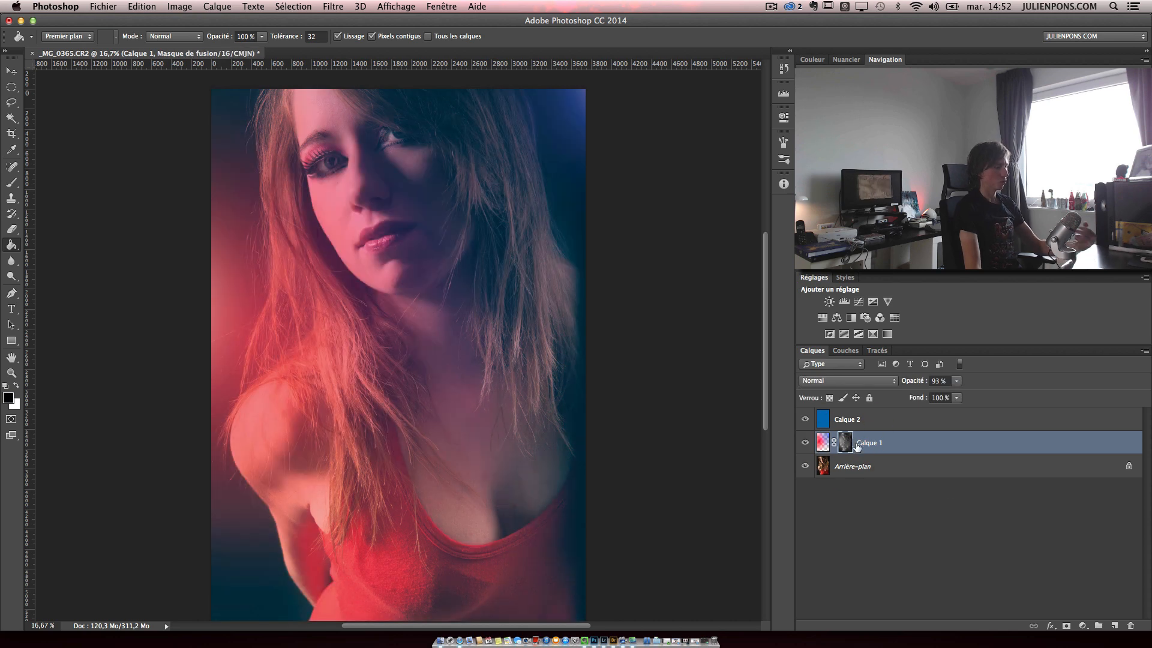
{"action": "right_click", "coordinate": [846, 444]}
{"action": "left_click", "coordinate": [912, 472]}
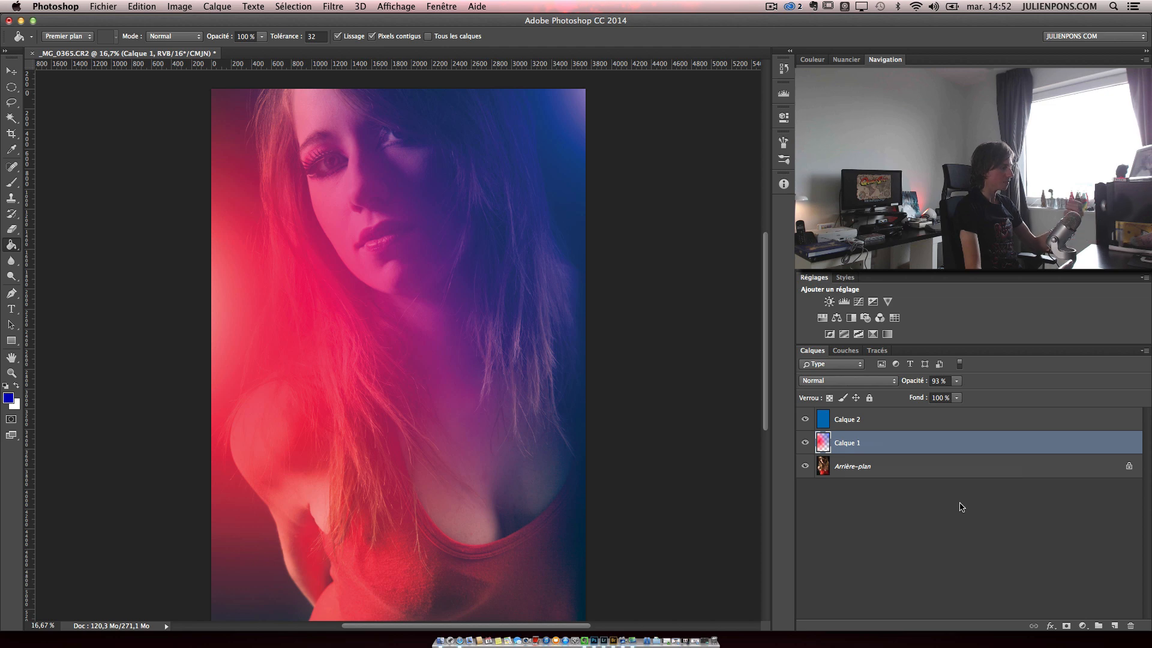
Try the Lumière tamisée blend mode on Calque 1, compare it with the original photo, and return the layer to Normal
{"action": "left_click", "coordinate": [864, 384]}
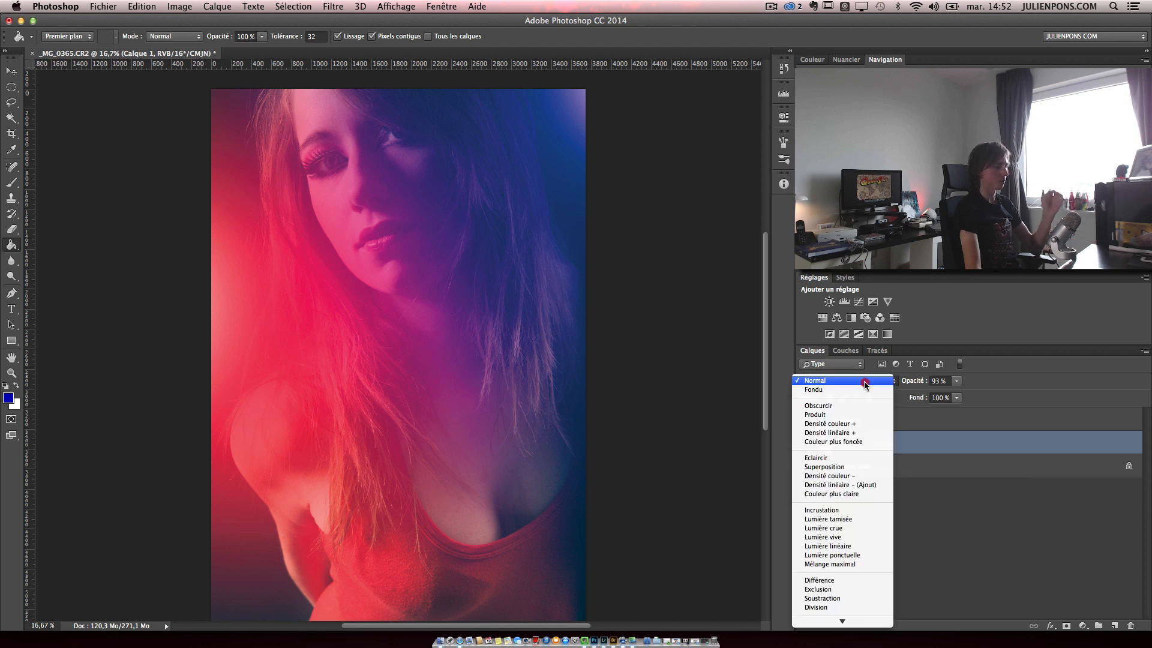
{"action": "left_click", "coordinate": [866, 520]}
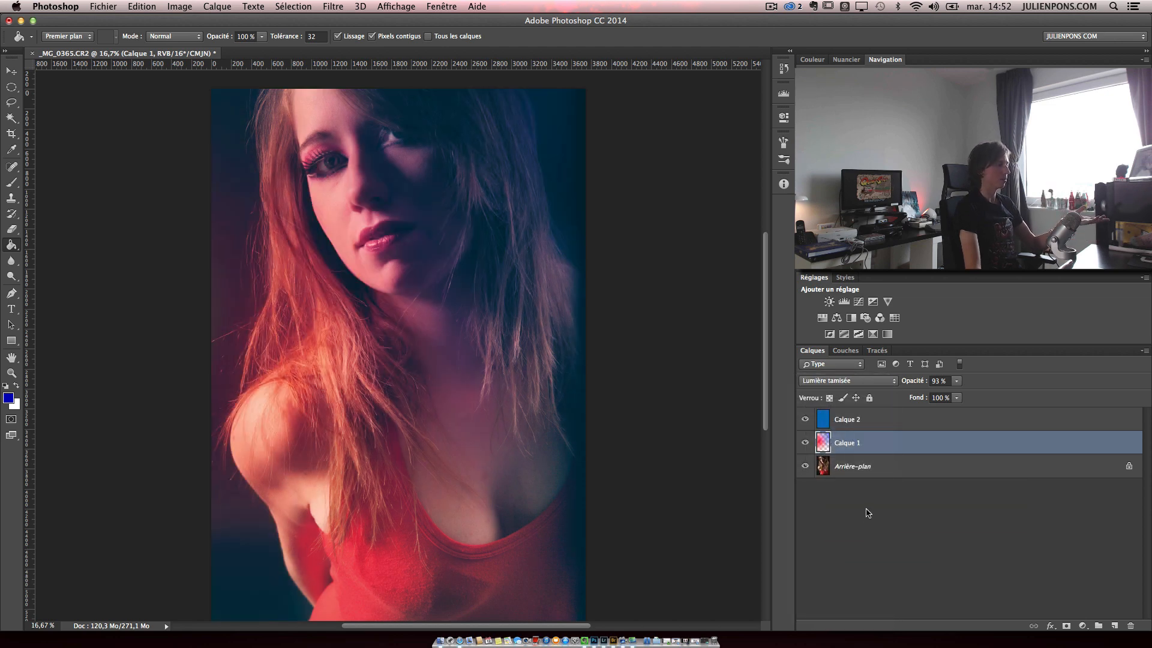
{"action": "left_click", "coordinate": [805, 468], "text": "alt"}
{"action": "left_click", "coordinate": [805, 468], "text": "alt"}
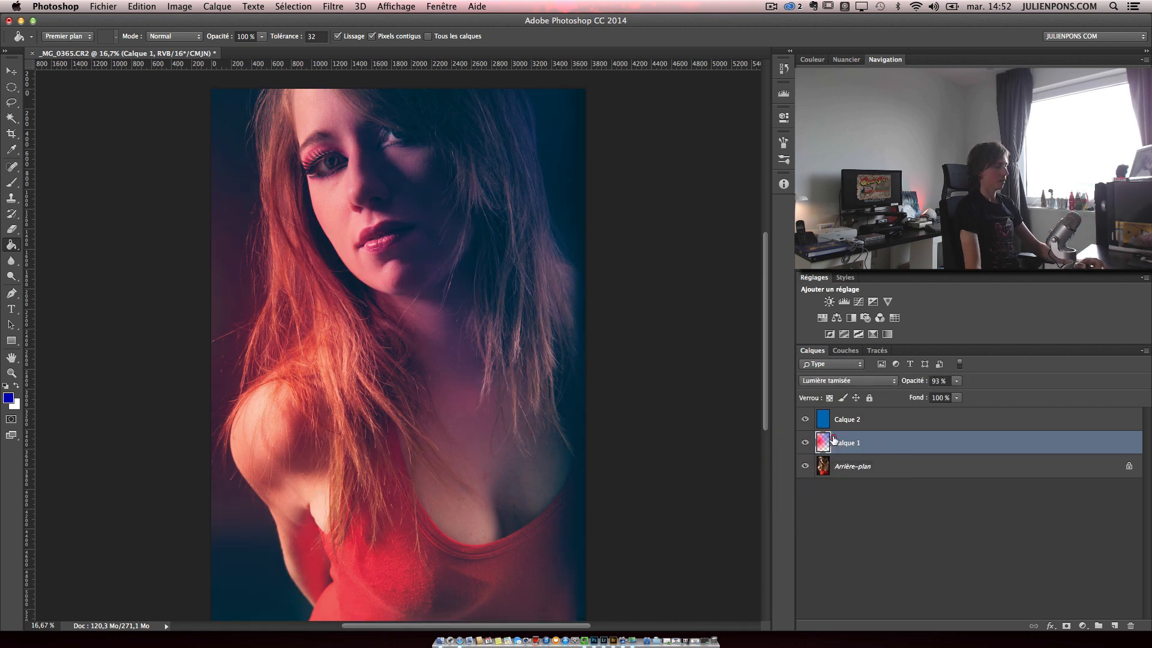
{"action": "left_click", "coordinate": [846, 380]}
{"action": "left_click", "coordinate": [819, 244]}
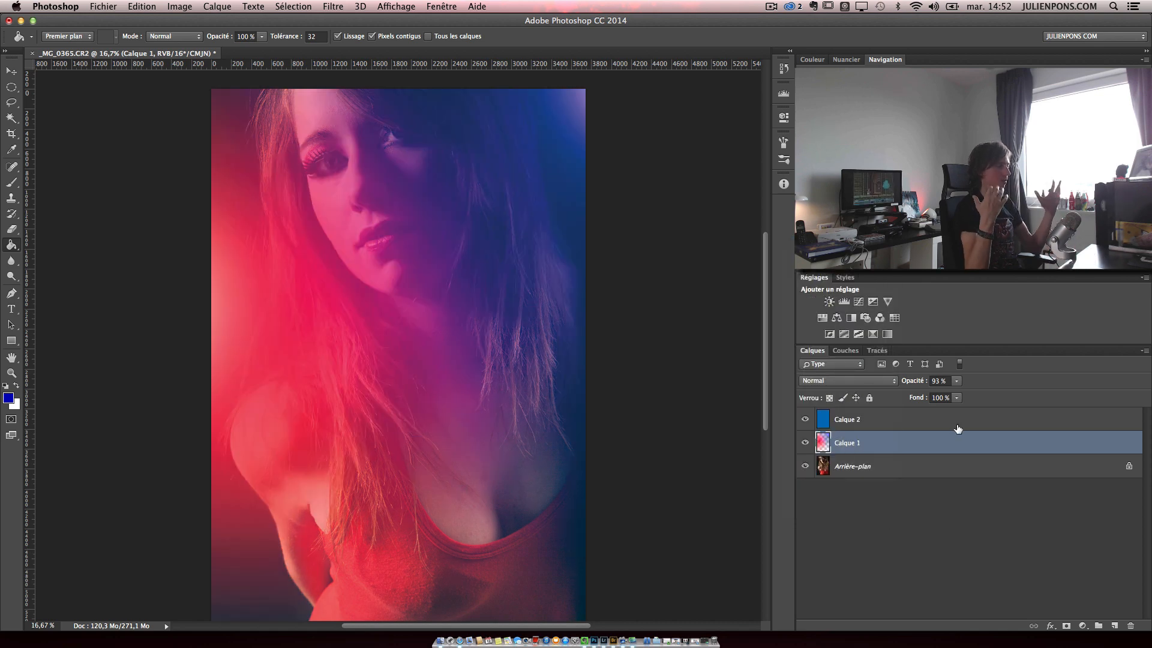
Add a layer mask to Calque 1 and apply the Fusionné RVB image to it in Produit mode at 100% opacity
{"action": "left_click", "coordinate": [1066, 626]}
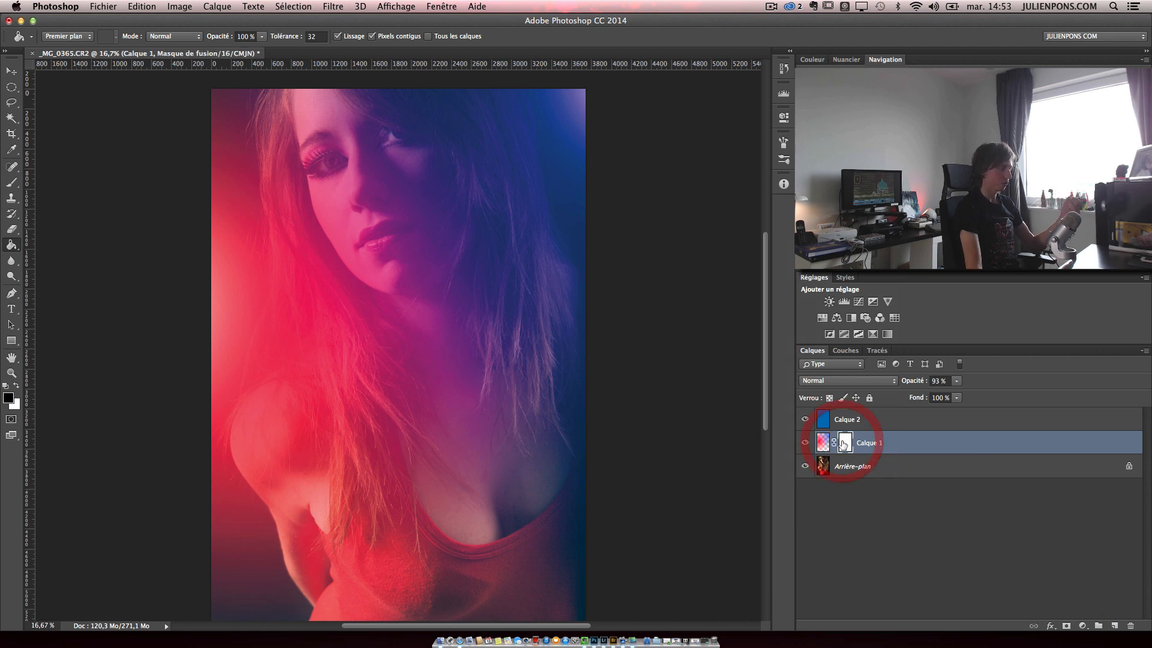
{"action": "left_click", "coordinate": [180, 7]}
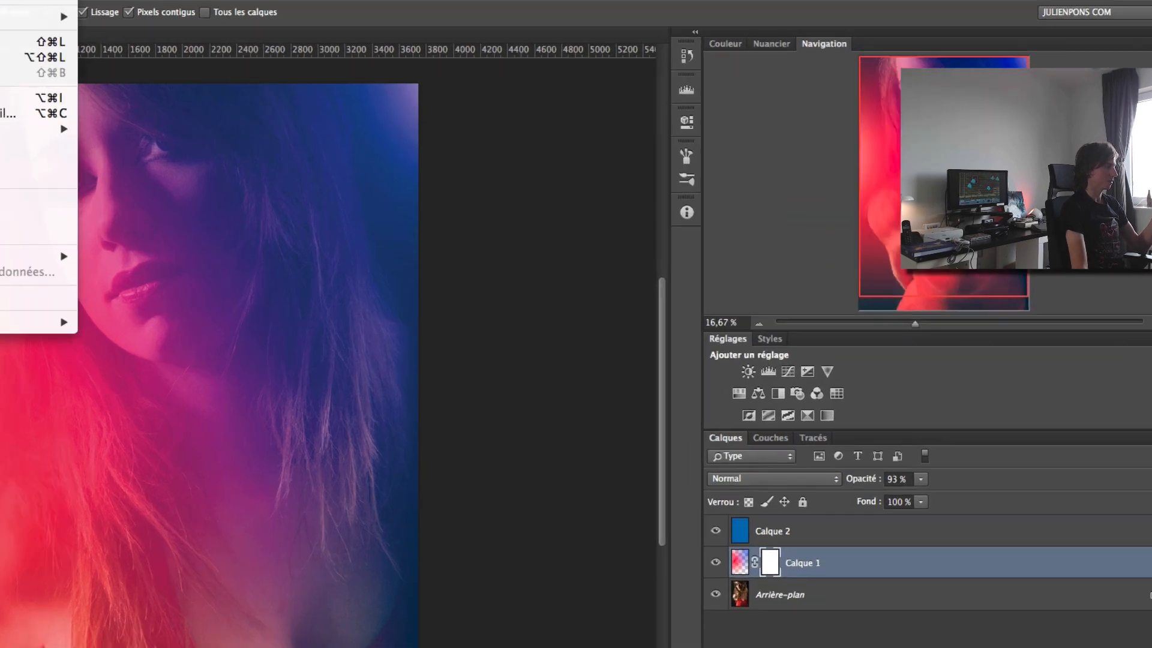
{"action": "left_click", "coordinate": [206, 262]}
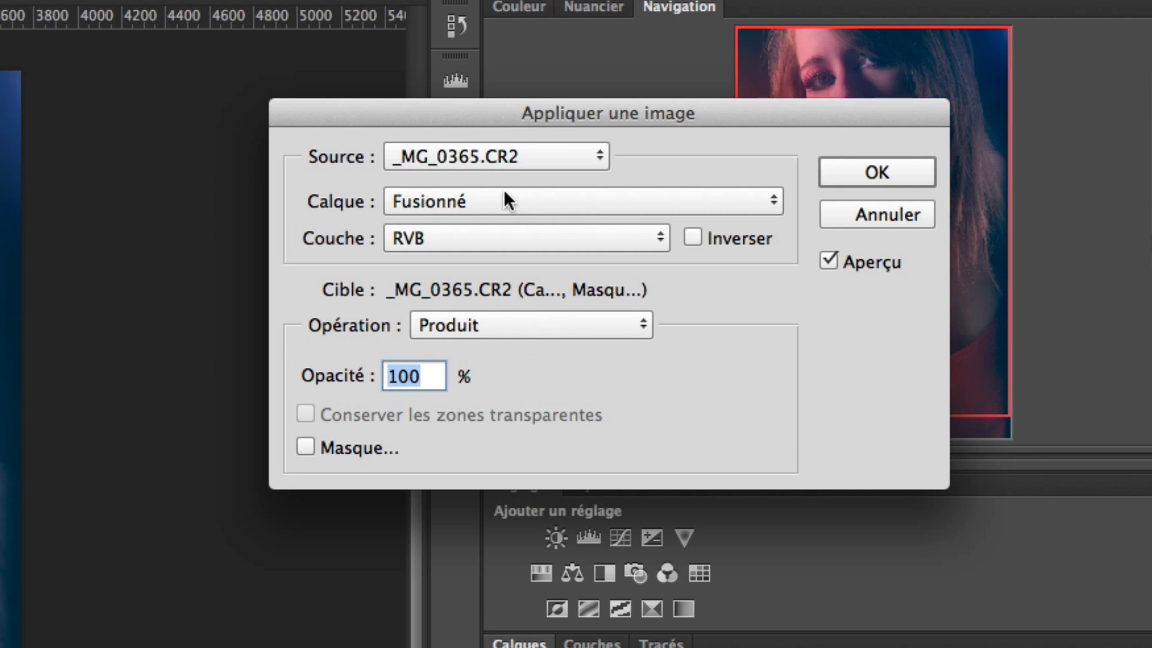
{"action": "left_click", "coordinate": [420, 200]}
{"action": "left_click", "coordinate": [428, 197]}
{"action": "left_click", "coordinate": [476, 326]}
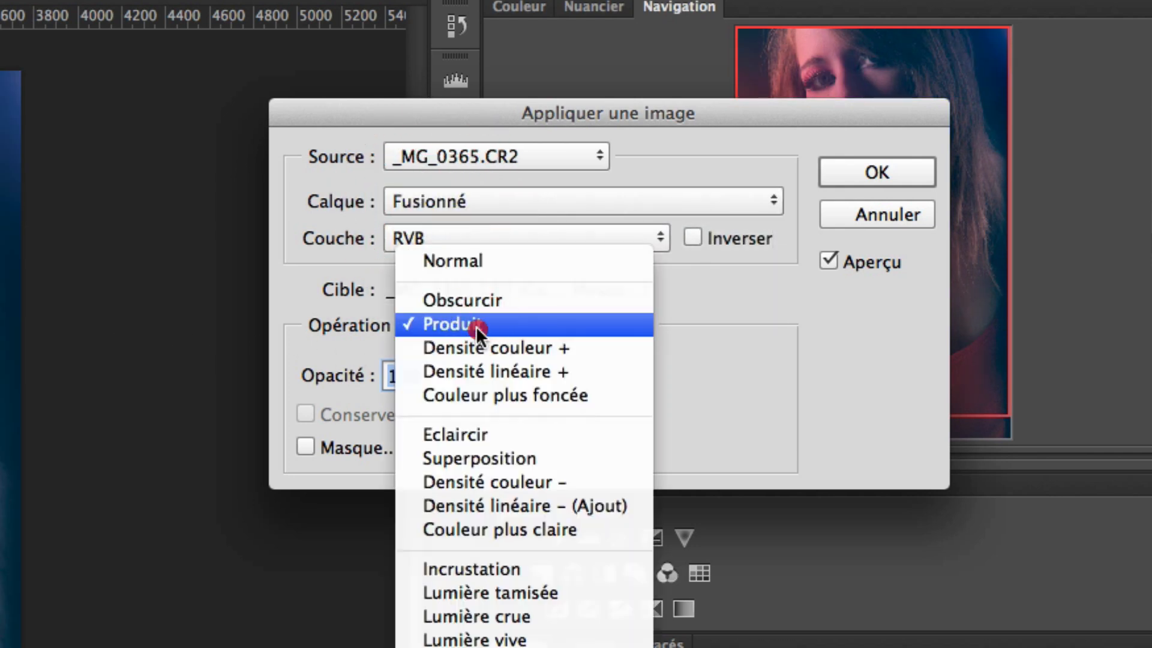
{"action": "left_click", "coordinate": [476, 323]}
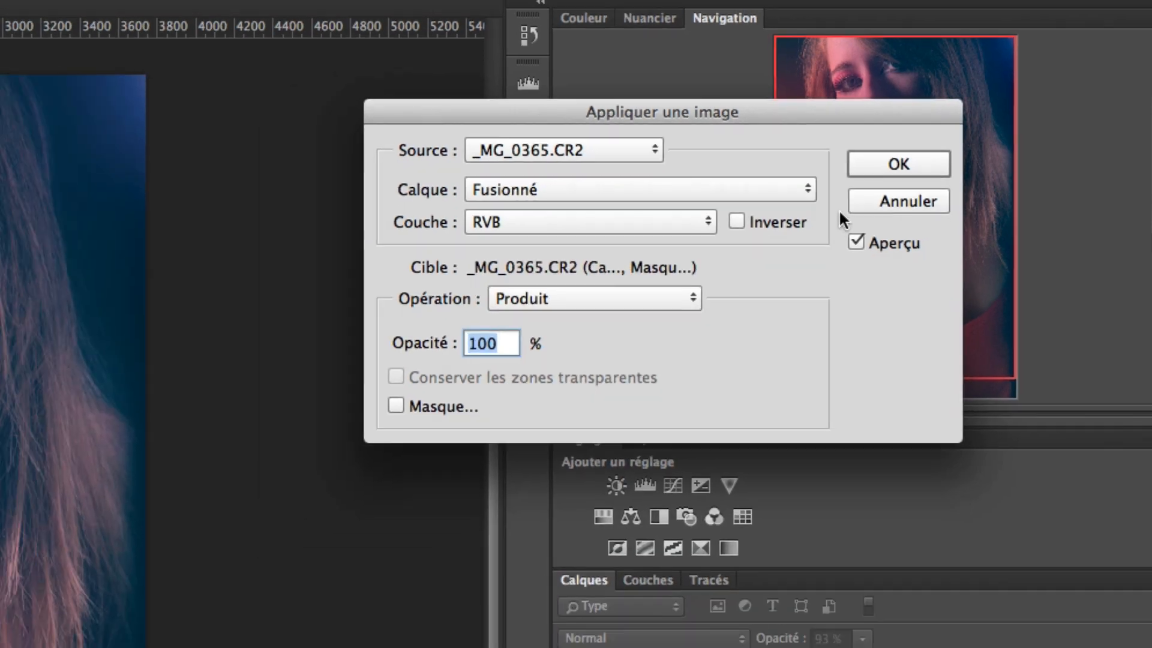
{"action": "left_click", "coordinate": [898, 164]}
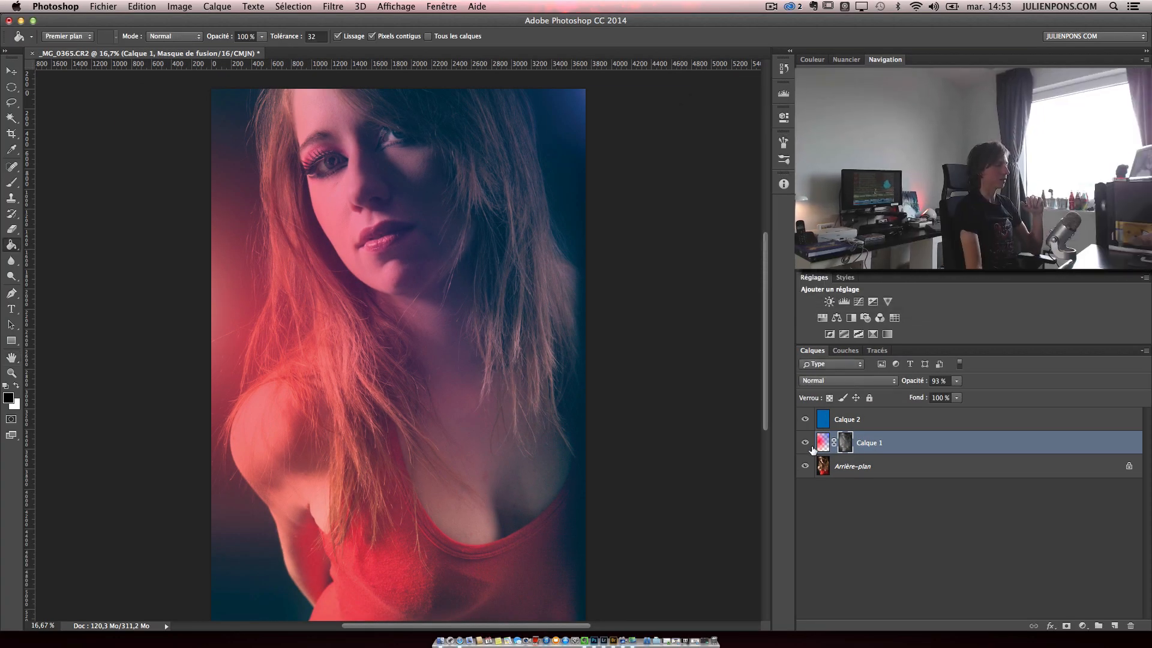
Compare the image with and without Calque 1, and disable the layer's mask
{"action": "left_click", "coordinate": [807, 443]}
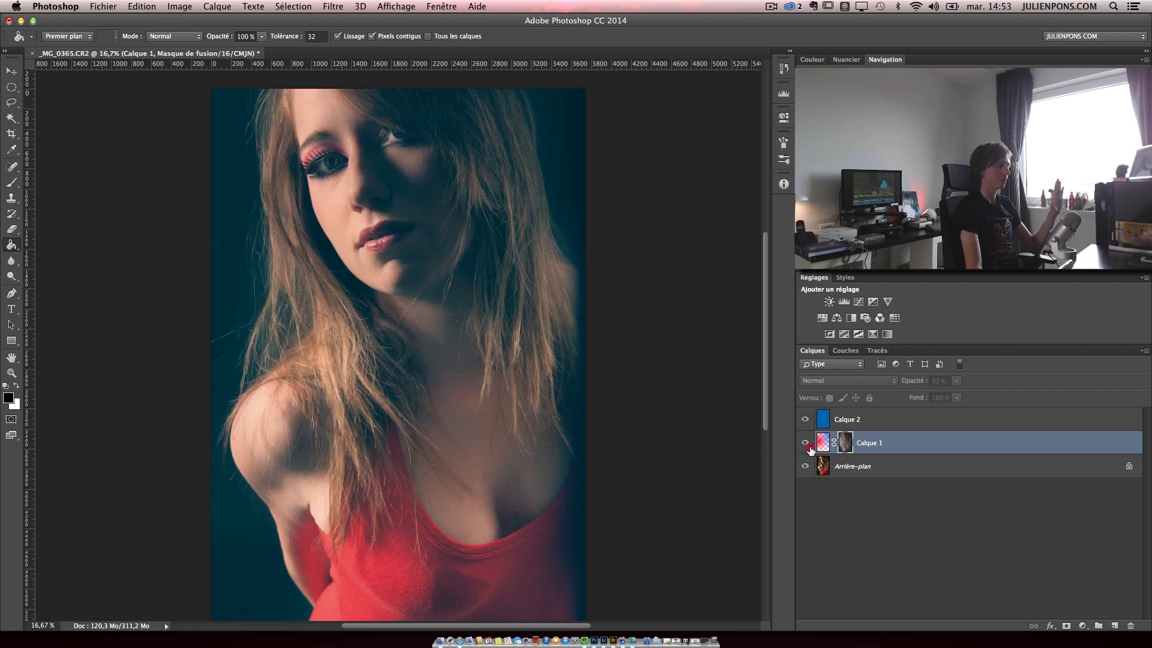
{"action": "left_click", "coordinate": [807, 443]}
{"action": "right_click", "coordinate": [846, 445]}
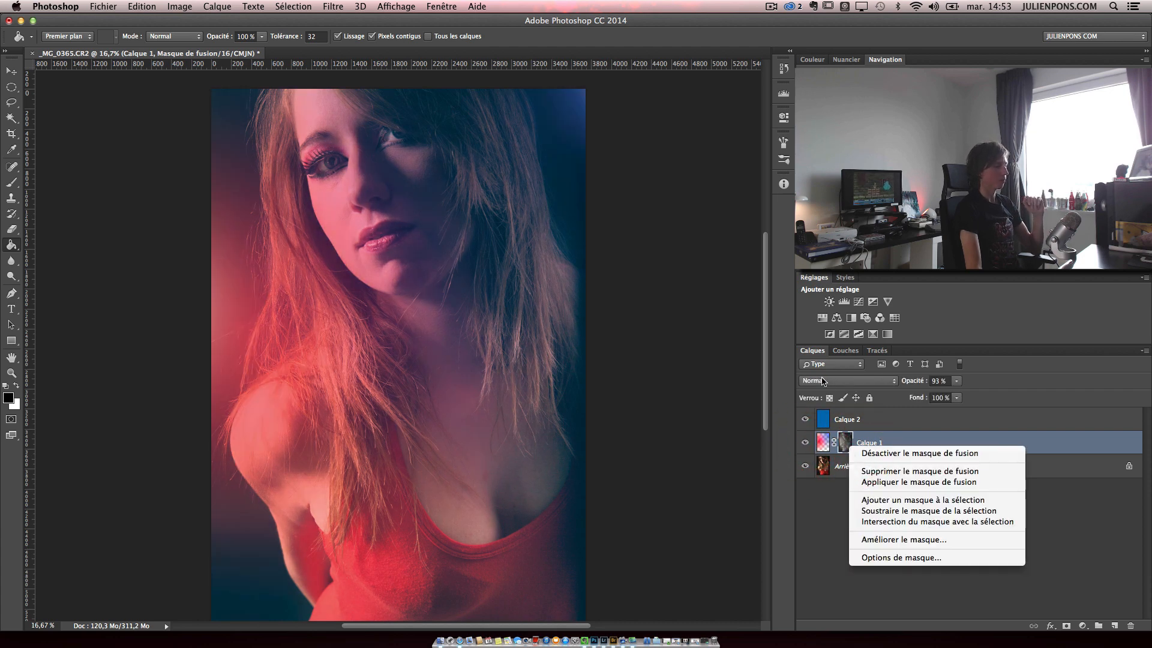
{"action": "left_click", "coordinate": [888, 458]}
Set Calque 1's blend mode to Lumière tamisée and compare the result with the Arrière-plan layer alone
{"action": "left_click", "coordinate": [866, 381]}
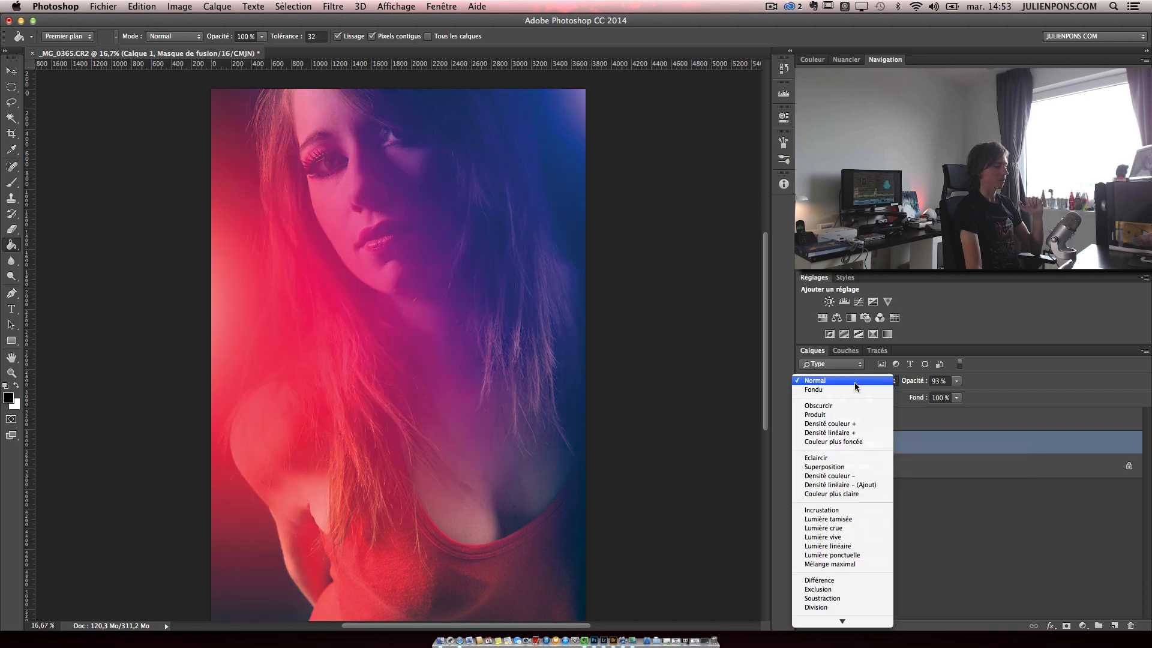
{"action": "left_click", "coordinate": [873, 519]}
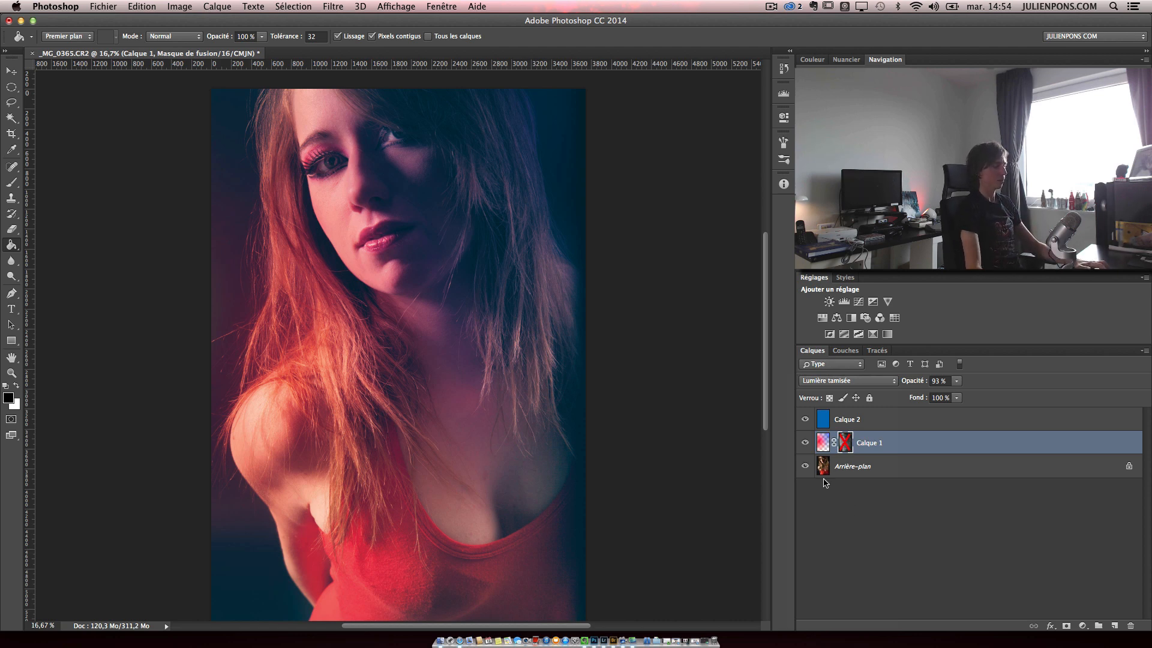
{"action": "left_click", "coordinate": [805, 467], "text": "alt"}
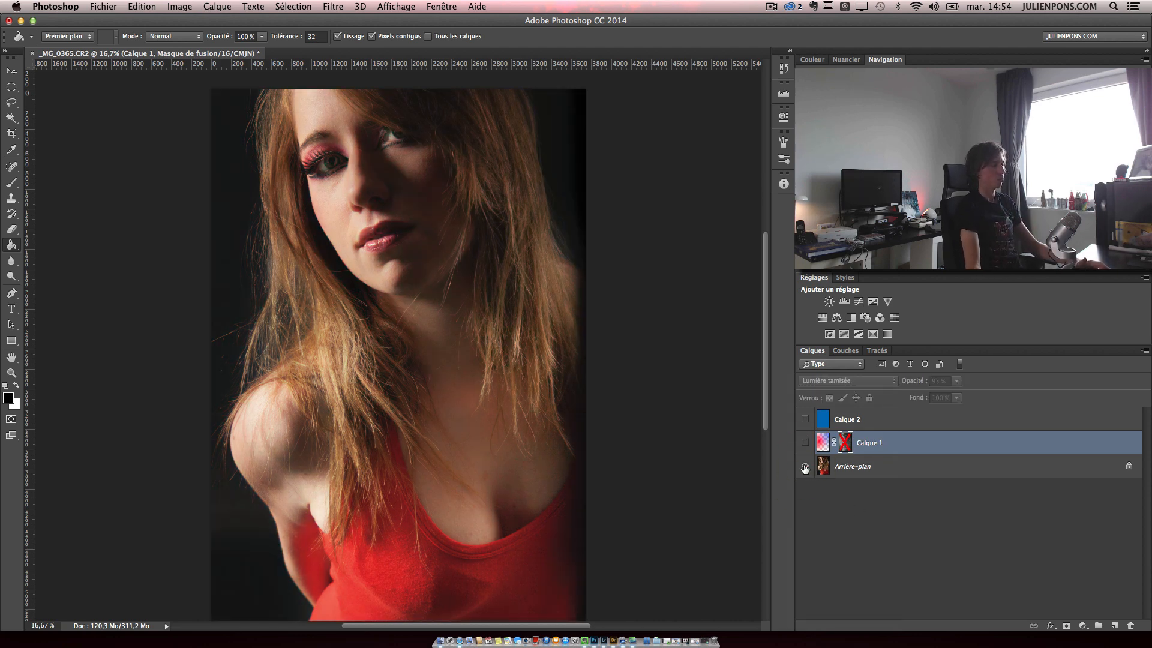
{"action": "left_click", "coordinate": [805, 466], "text": "alt"}
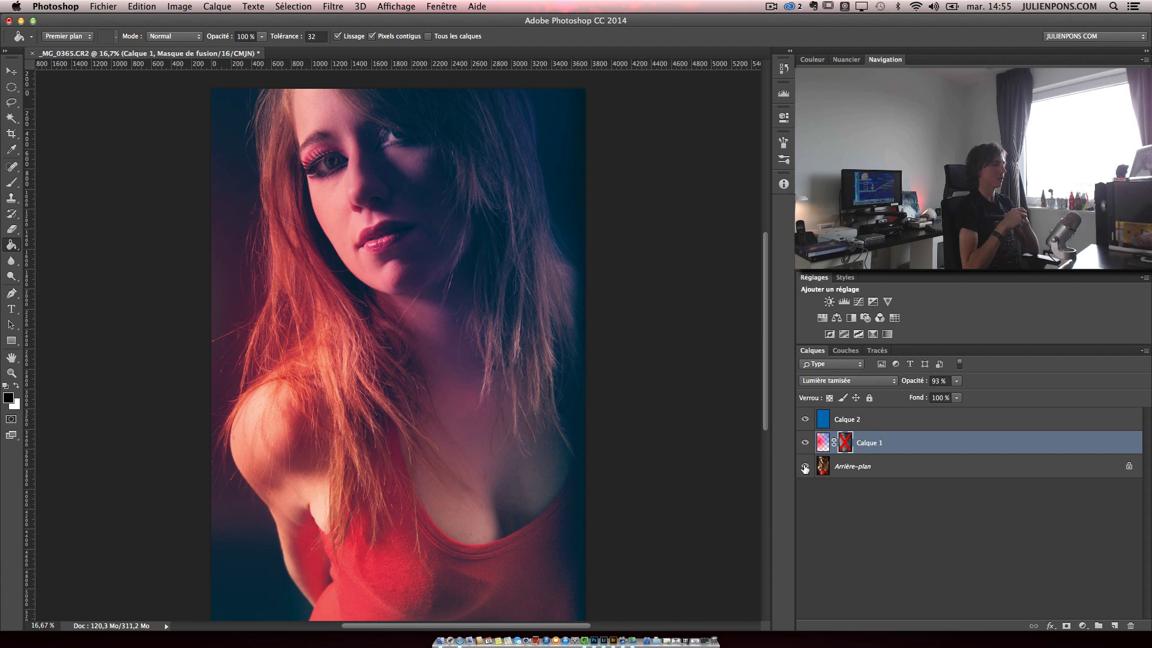
Switch to Safari, rerun the trainer's course search on tuto.com without the Lightroom filter, and look through the courses
{"action": "left_click", "coordinate": [461, 641]}
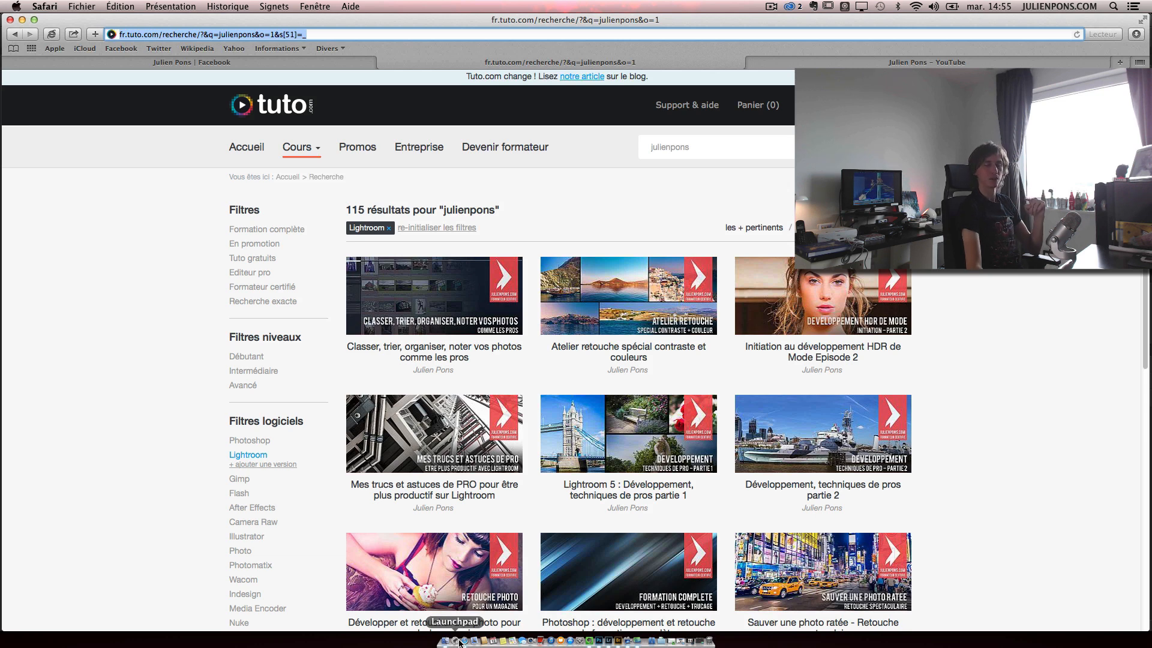
{"action": "mouse_move", "coordinate": [406, 377]}
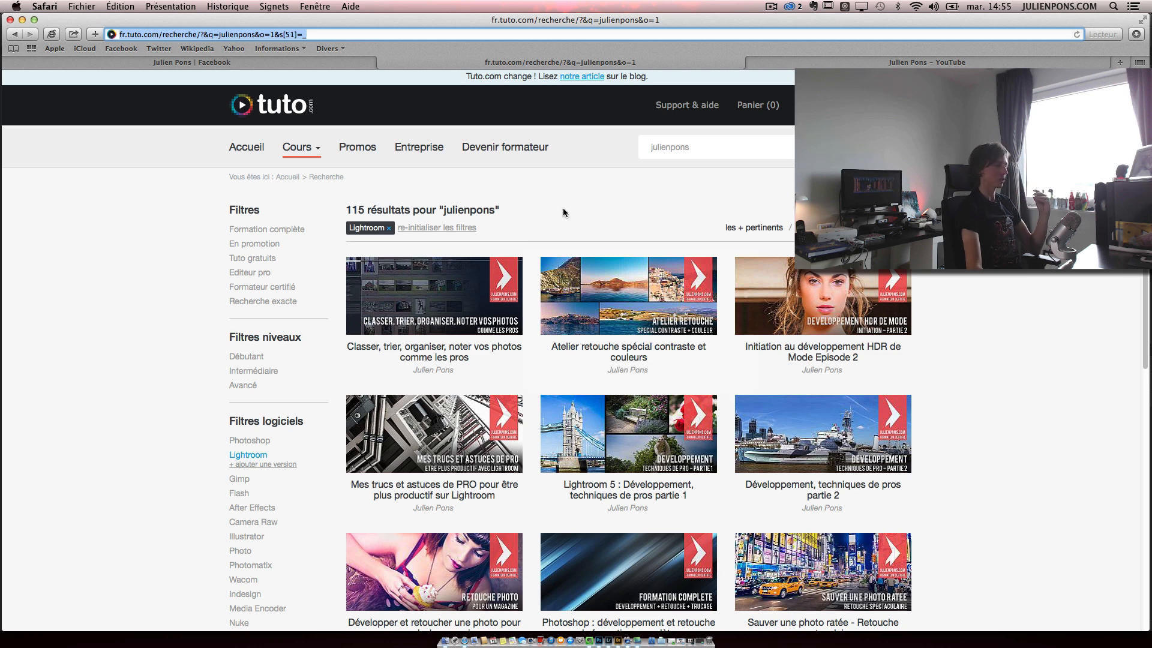
{"action": "left_click", "coordinate": [698, 146]}
{"action": "key", "text": "Return"}
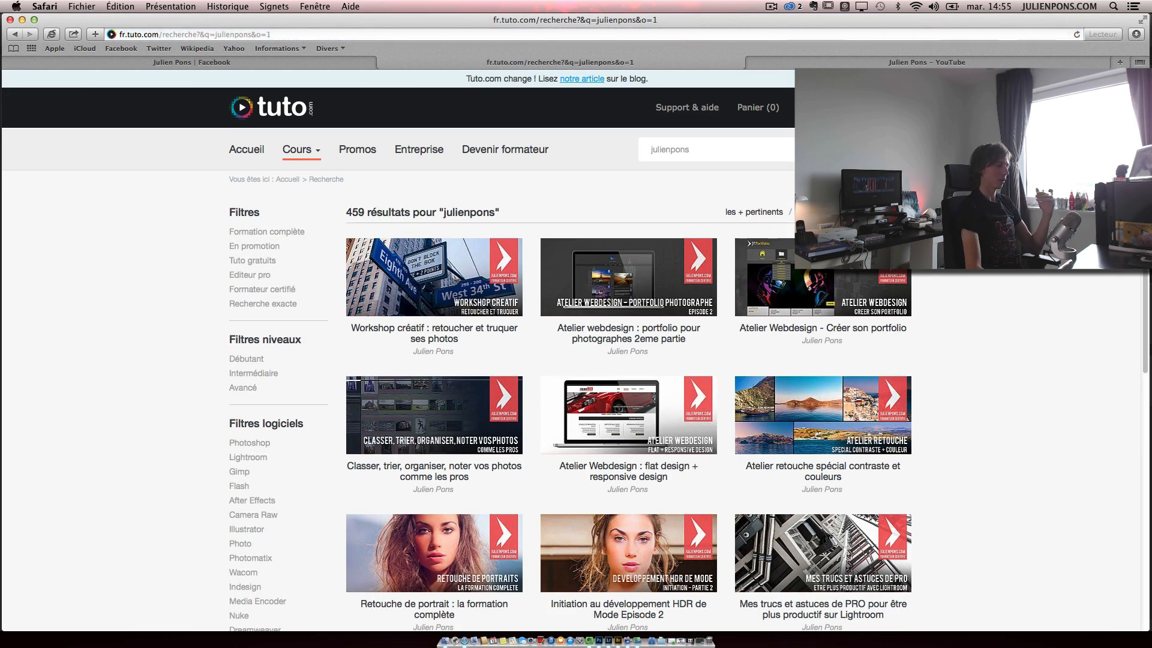
{"action": "scroll", "coordinate": [304, 373], "scroll_direction": "down", "scroll_amount": 1}
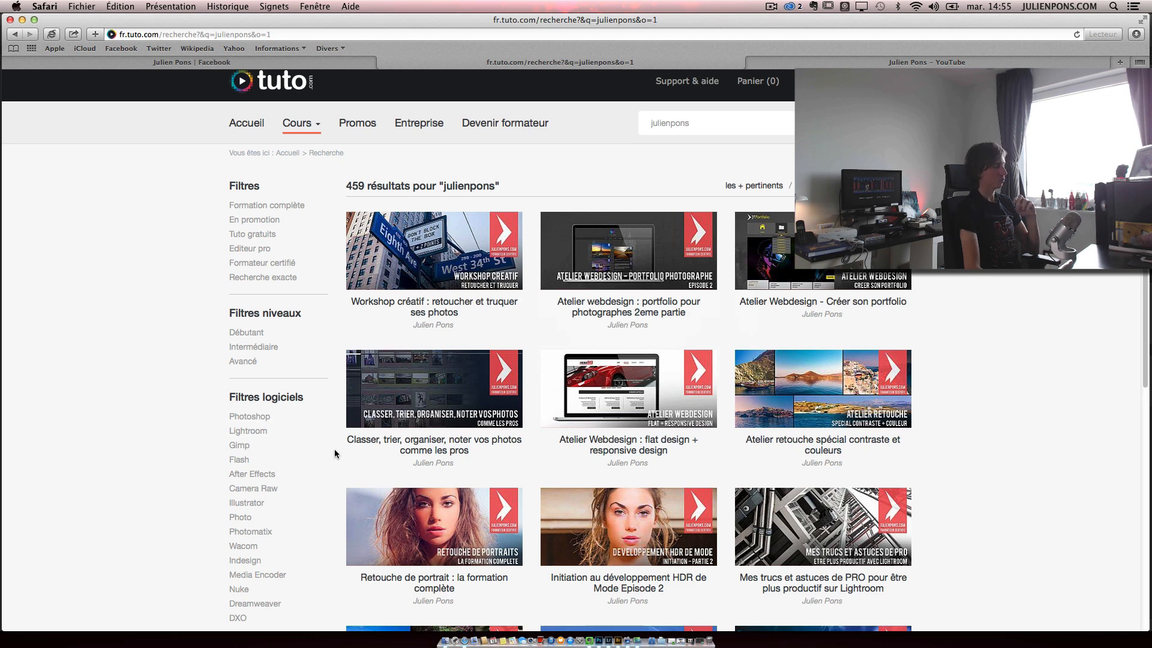
Show the trainer's Facebook page and switch to Lightroom
{"action": "left_click", "coordinate": [295, 63]}
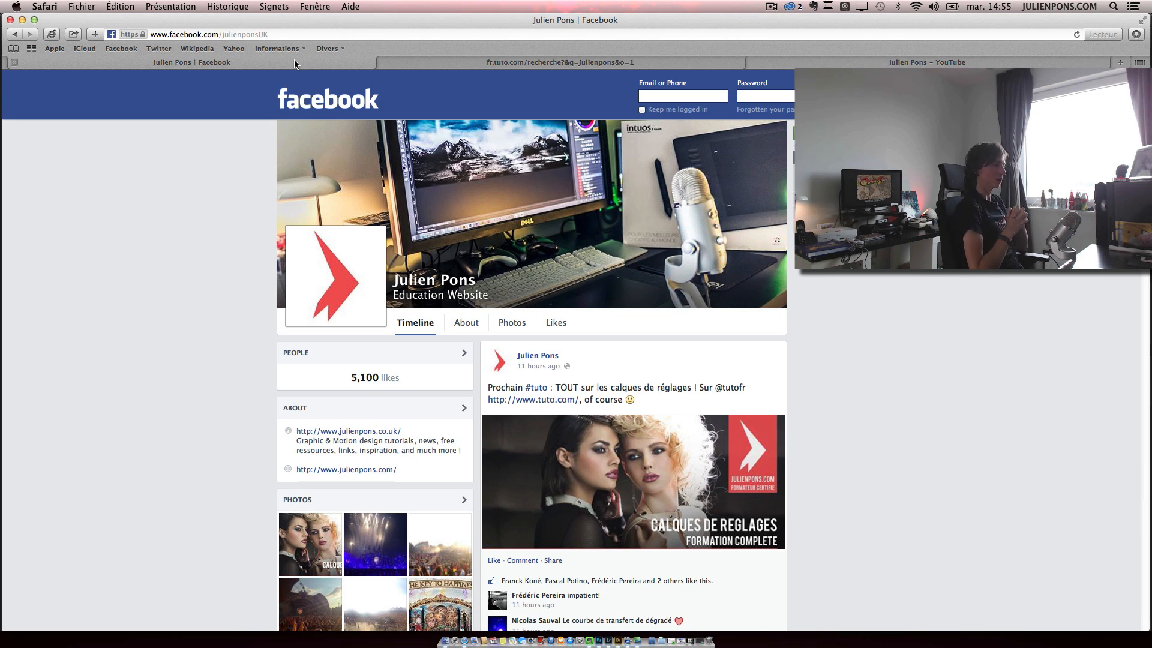
{"action": "left_click", "coordinate": [610, 641]}
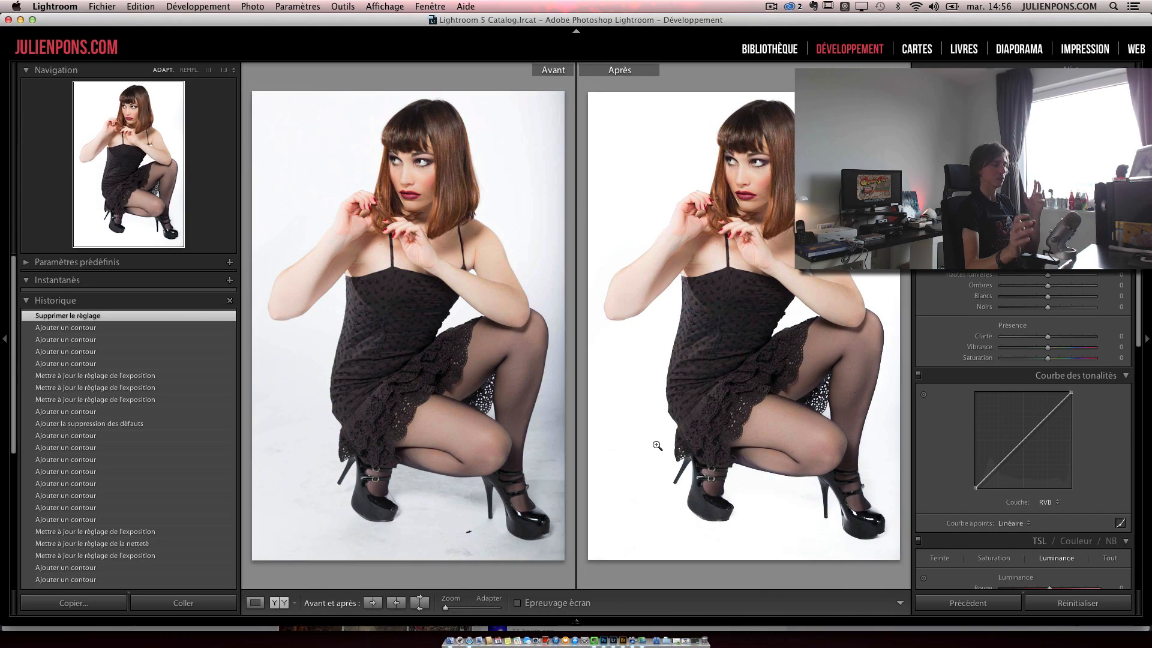